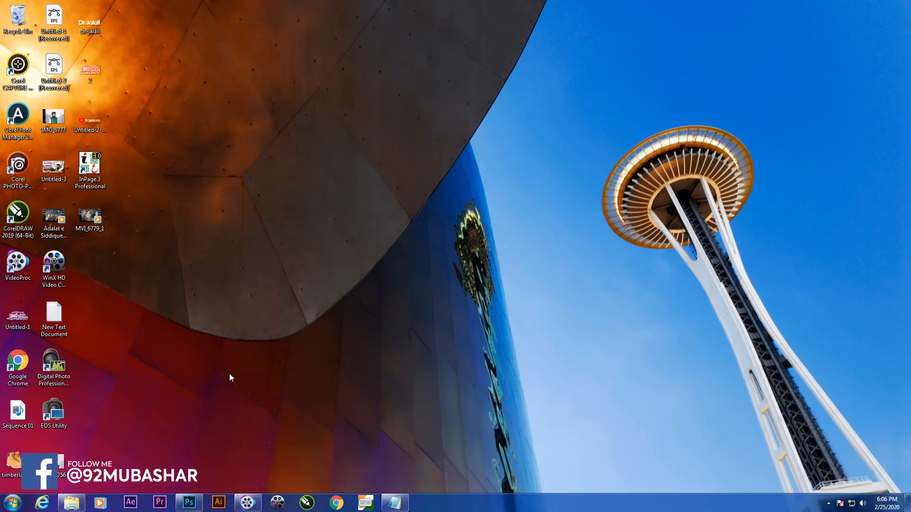
# Step: Preview the finished show.gif shoe banner from the test folder, then close it
pyautogui.click(71, 503)
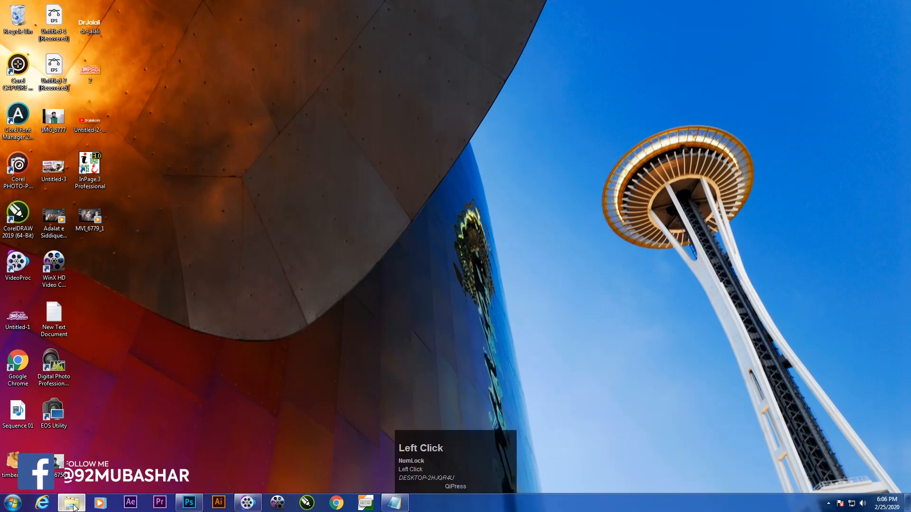
pyautogui.doubleClick(472, 187)
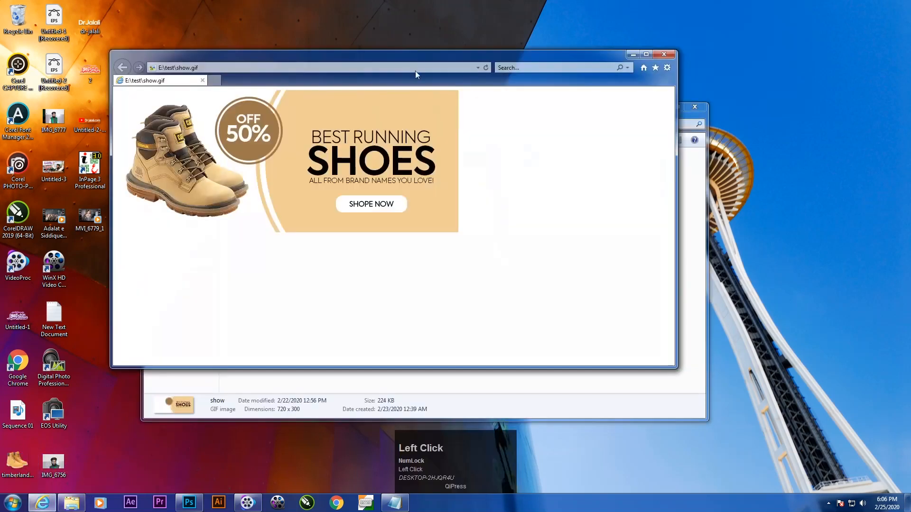
pyautogui.moveTo(427, 61); pyautogui.dragTo(455, 94)
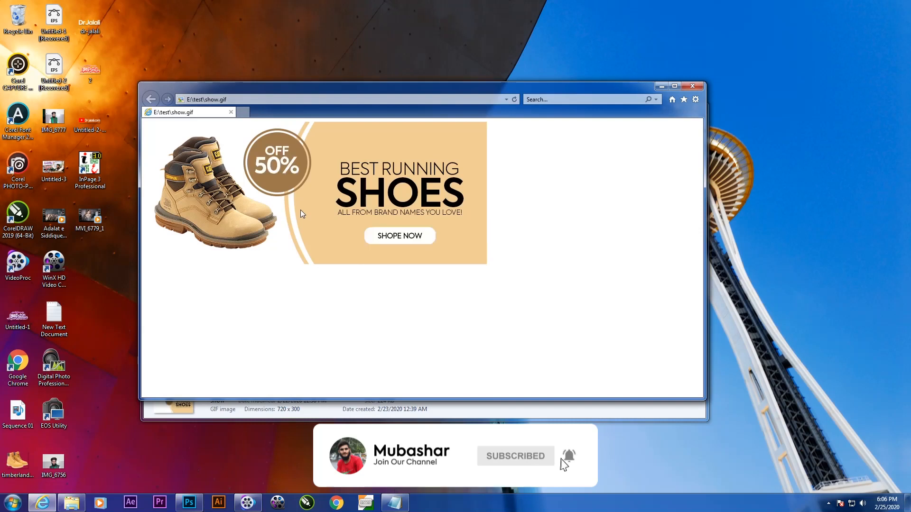
pyautogui.click(693, 86)
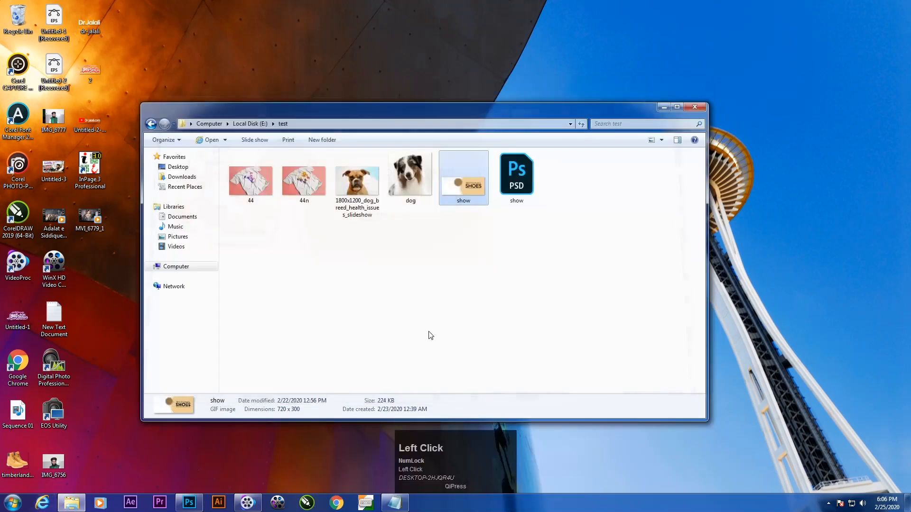
pyautogui.click(664, 107)
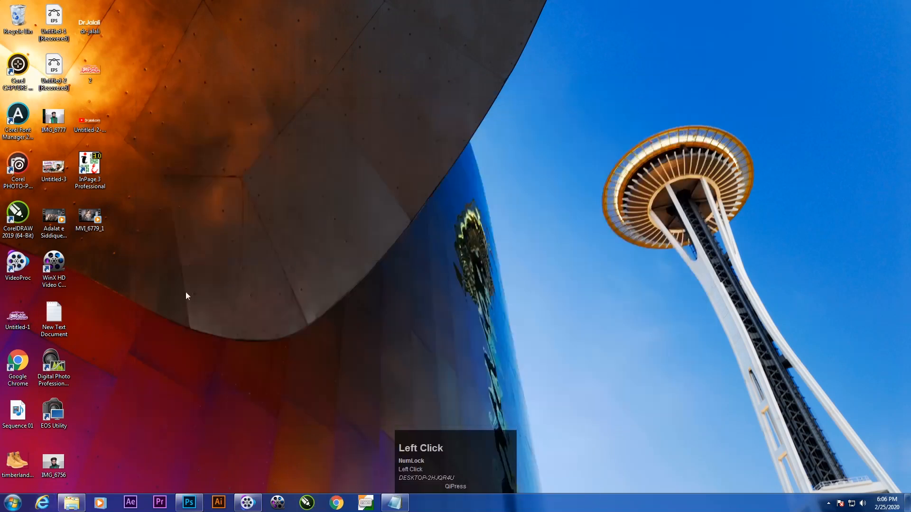
# Step: Switch to Photoshop and create a new 720 x 300 pixel RGB document at 300 pixels/inch with a white background
pyautogui.click(189, 501)
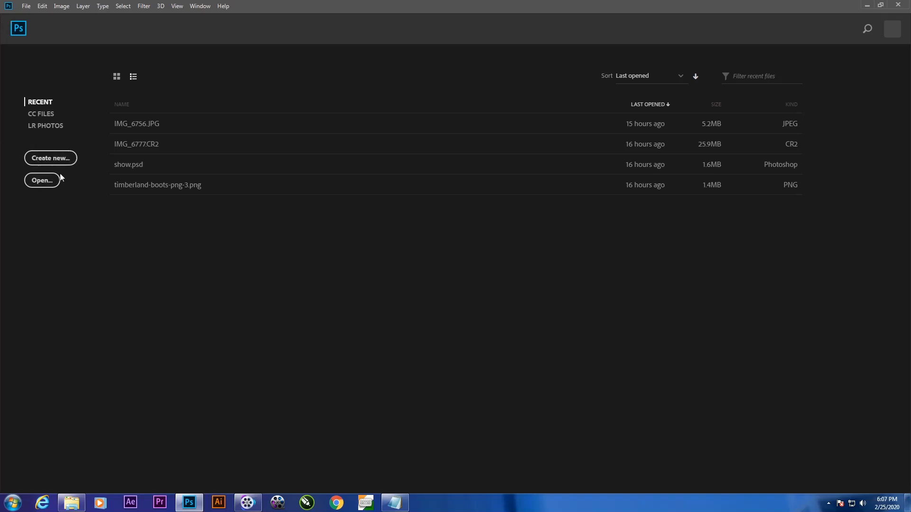
pyautogui.click(51, 158)
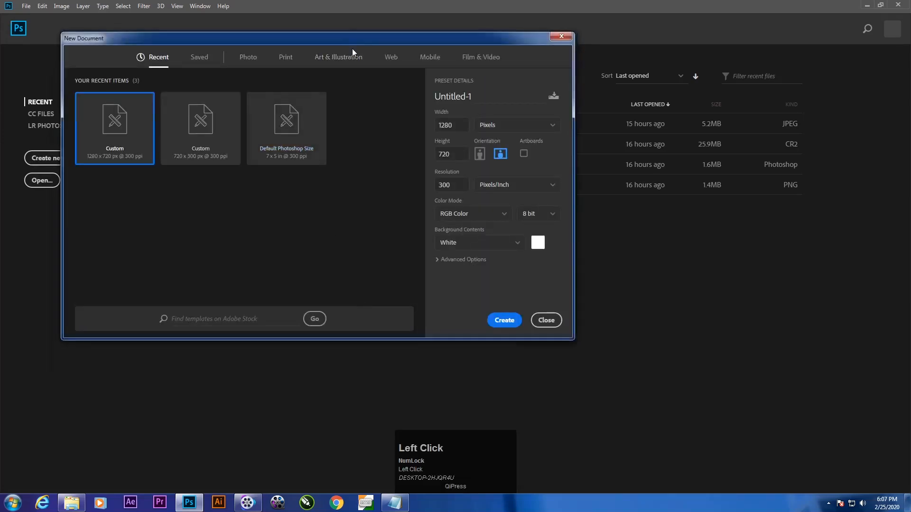
pyautogui.moveTo(352, 49); pyautogui.dragTo(333, 105)
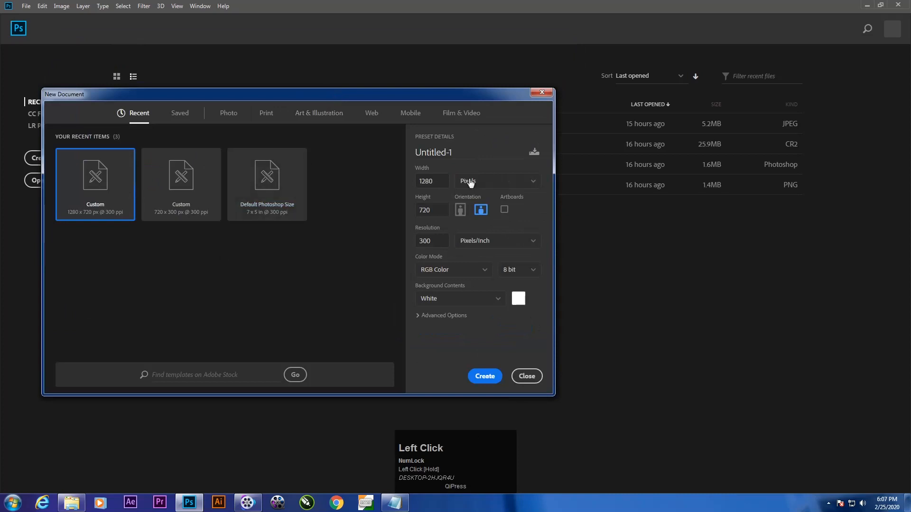
pyautogui.click(420, 181)
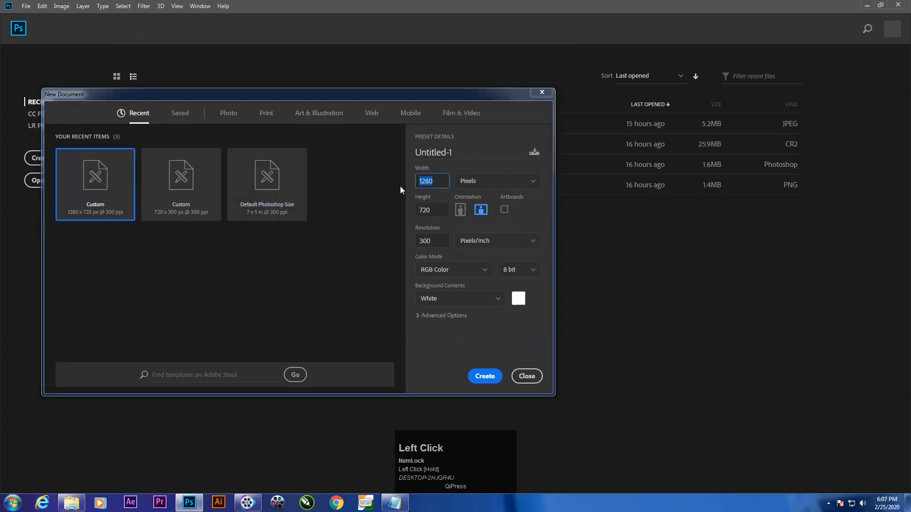
pyautogui.write('720')
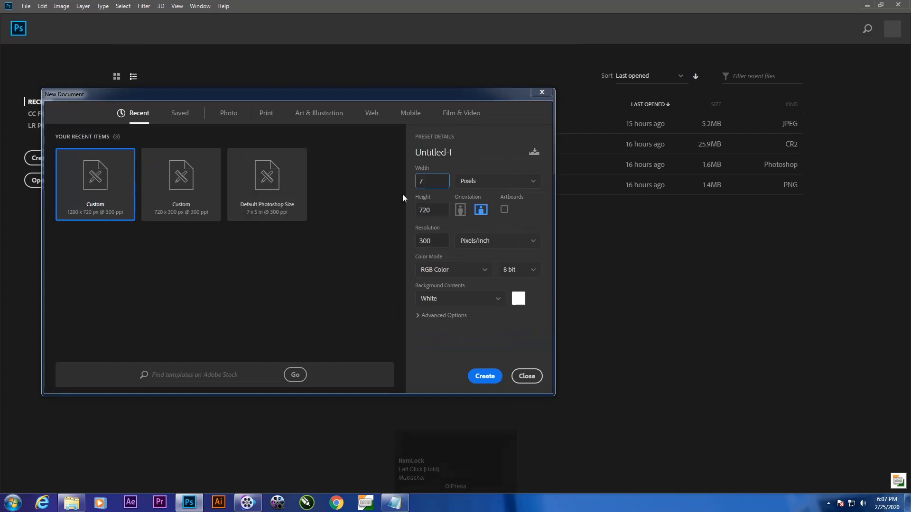
pyautogui.click(434, 209)
pyautogui.write('300')
pyautogui.moveTo(458, 97); pyautogui.dragTo(561, 368)
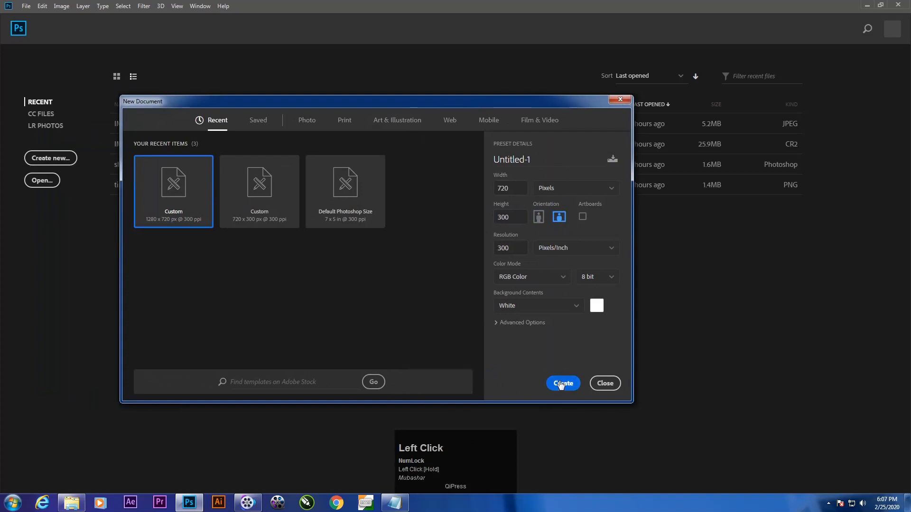
pyautogui.click(561, 384)
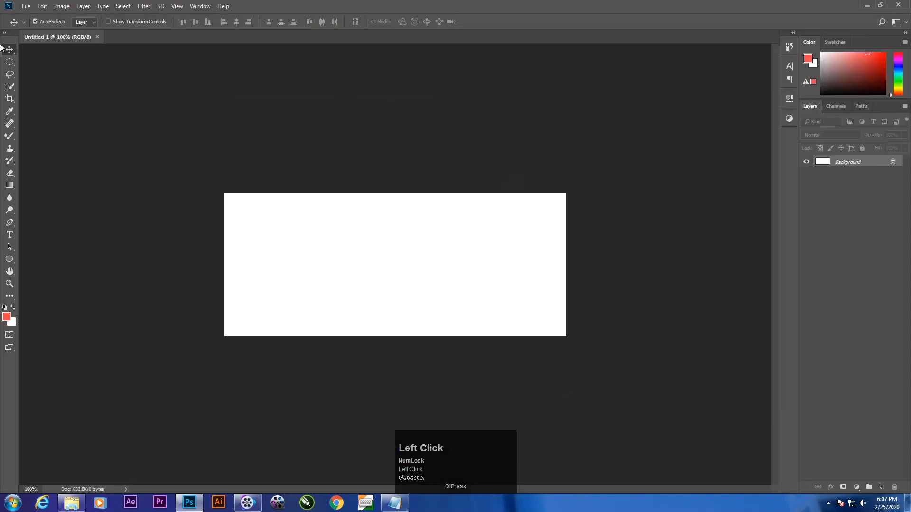
# Step: Draw a large coral-red circle shape and position it so it overflows the right half of the banner
pyautogui.click(9, 259)
pyautogui.moveTo(321, 132); pyautogui.dragTo(582, 431)
pyautogui.click(9, 50)
pyautogui.moveTo(337, 249); pyautogui.dragTo(379, 268)
pyautogui.moveTo(459, 267)
pyautogui.mouseDown()
pyautogui.moveTo(444, 275)
pyautogui.moveTo(451, 274)
pyautogui.mouseUp()
pyautogui.click(763, 94)
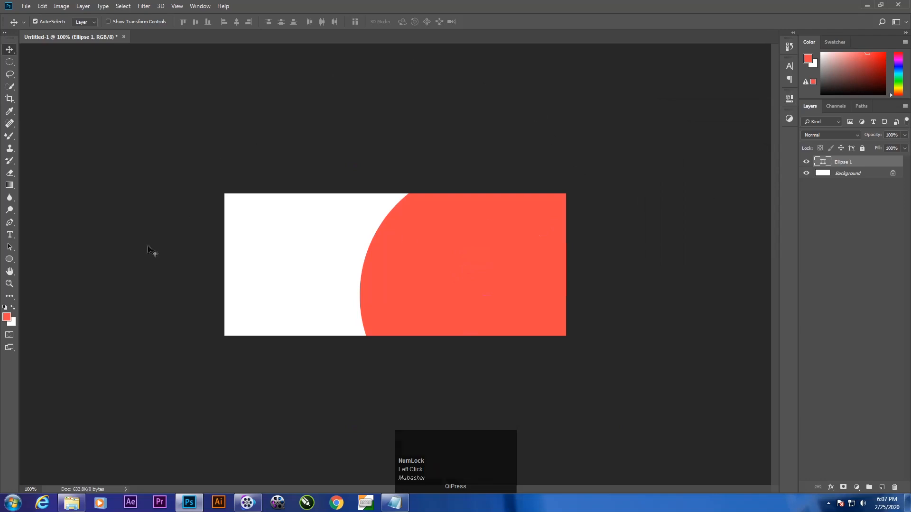
# Step: Open timberland-boots-png-3.png from the desktop and copy the boots into the banner document as a new layer
pyautogui.click(880, 5)
pyautogui.moveTo(286, 32); pyautogui.dragTo(409, 50)
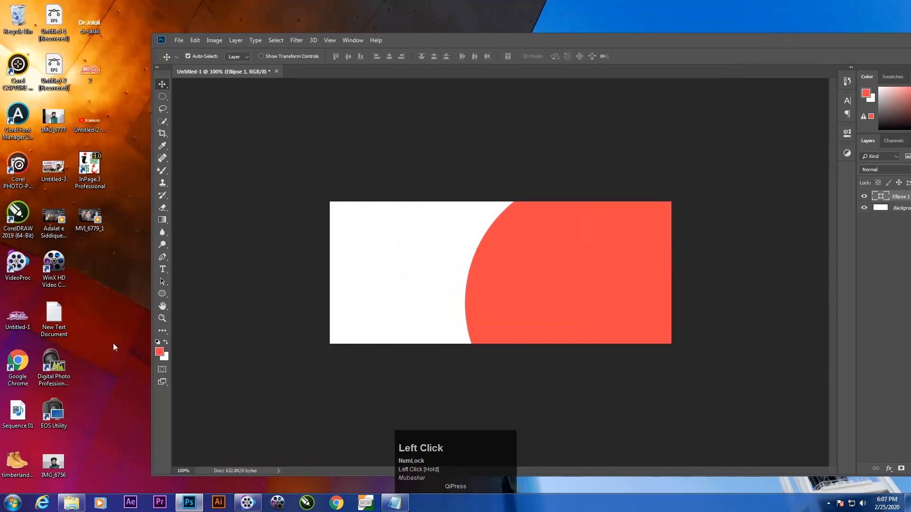
pyautogui.moveTo(17, 461); pyautogui.dragTo(369, 202)
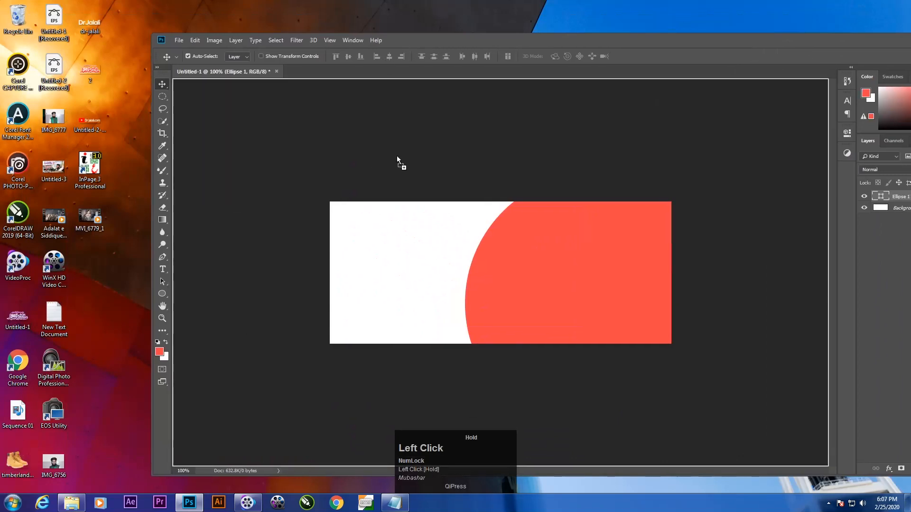
pyautogui.moveTo(405, 109); pyautogui.dragTo(407, 72)
pyautogui.moveTo(470, 43); pyautogui.dragTo(304, 1)
pyautogui.moveTo(338, 240); pyautogui.dragTo(417, 311)
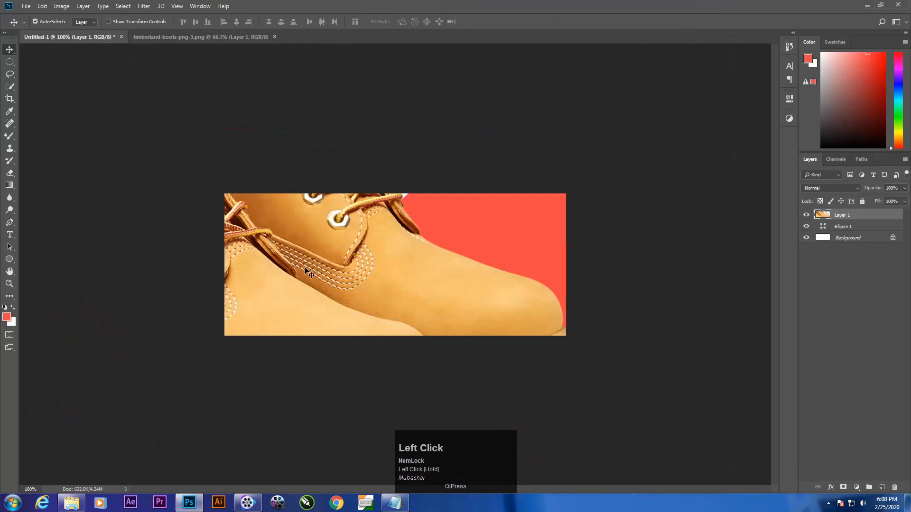
# Step: Convert the boots layer to a smart object and shift the boots to the right
pyautogui.rightClick(849, 216)
pyautogui.click(777, 225)
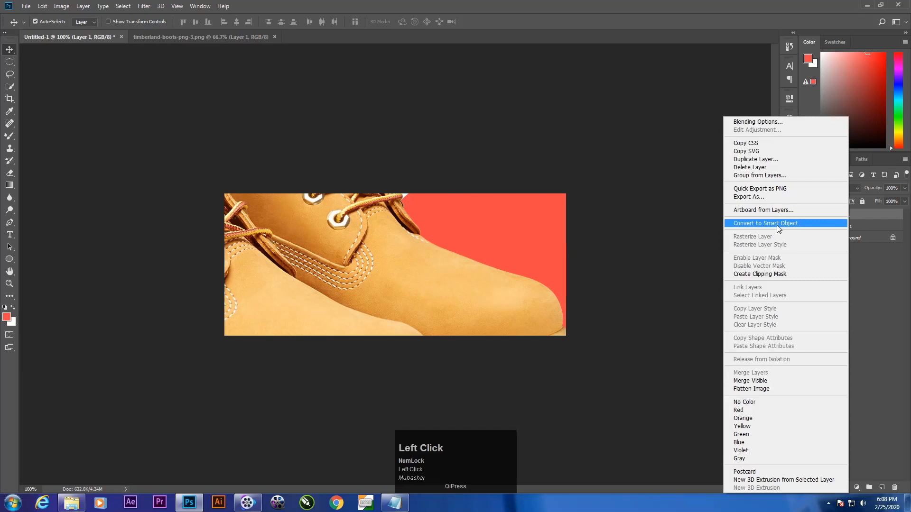
pyautogui.moveTo(339, 274); pyautogui.dragTo(391, 274)
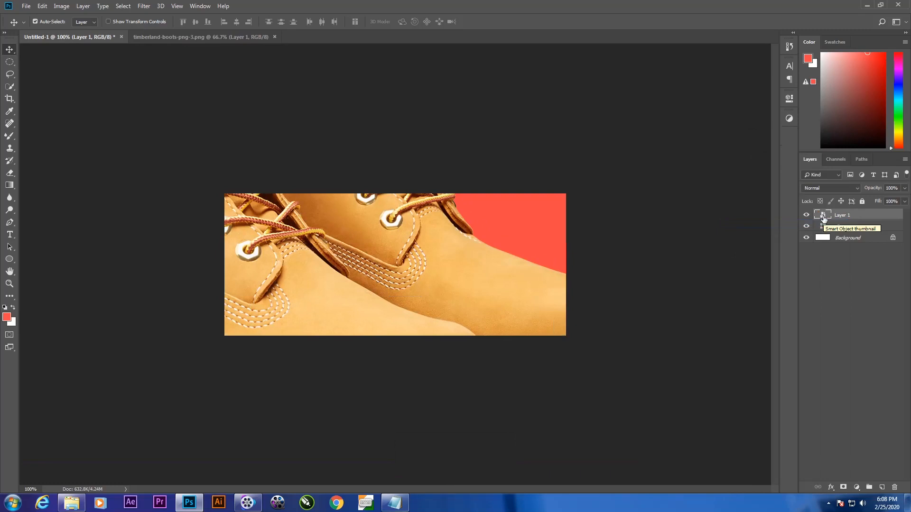
# Step: Scale the boots to about 21% and place them on the white area at the banner's left
pyautogui.hotkey('ctrl', 't')
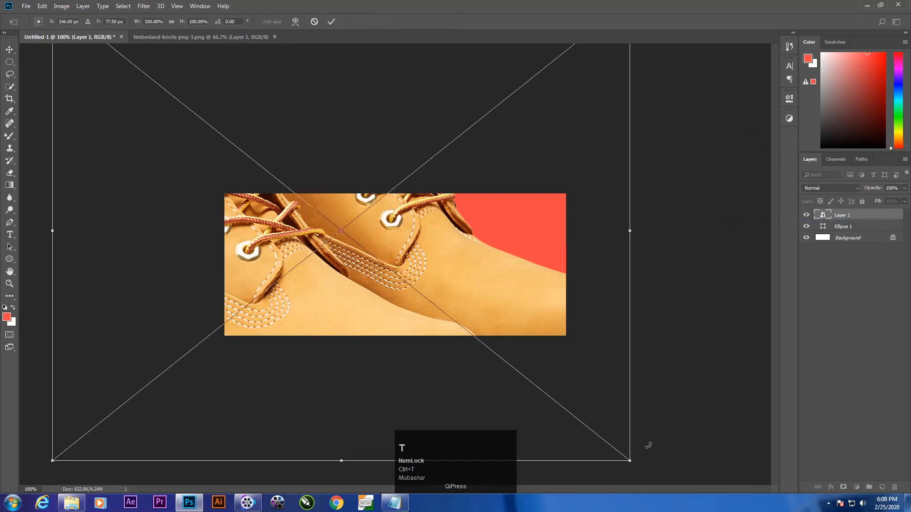
pyautogui.moveTo(633, 461); pyautogui.dragTo(417, 276)
pyautogui.moveTo(356, 253); pyautogui.dragTo(308, 287)
pyautogui.moveTo(360, 208); pyautogui.dragTo(354, 216)
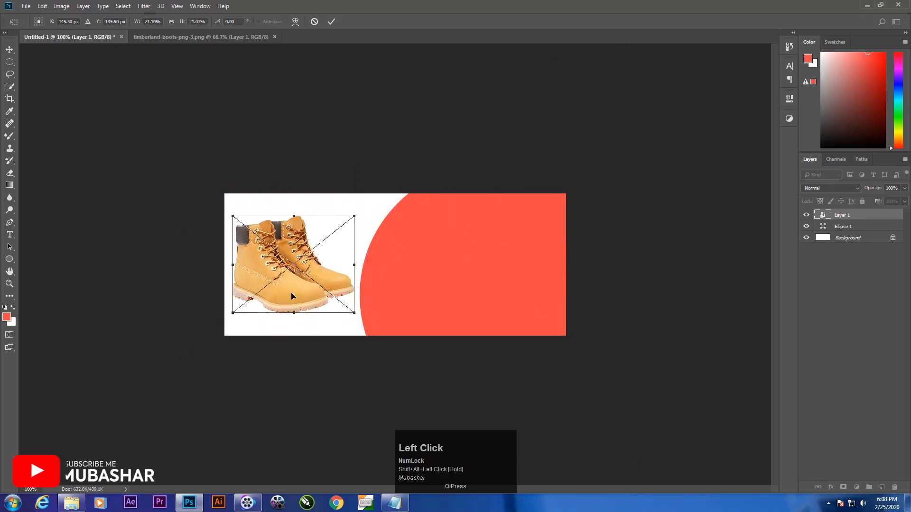
pyautogui.moveTo(292, 300)
pyautogui.mouseDown()
pyautogui.moveTo(286, 287)
pyautogui.moveTo(275, 295)
pyautogui.moveTo(295, 297)
pyautogui.mouseUp()
pyautogui.press('Return')
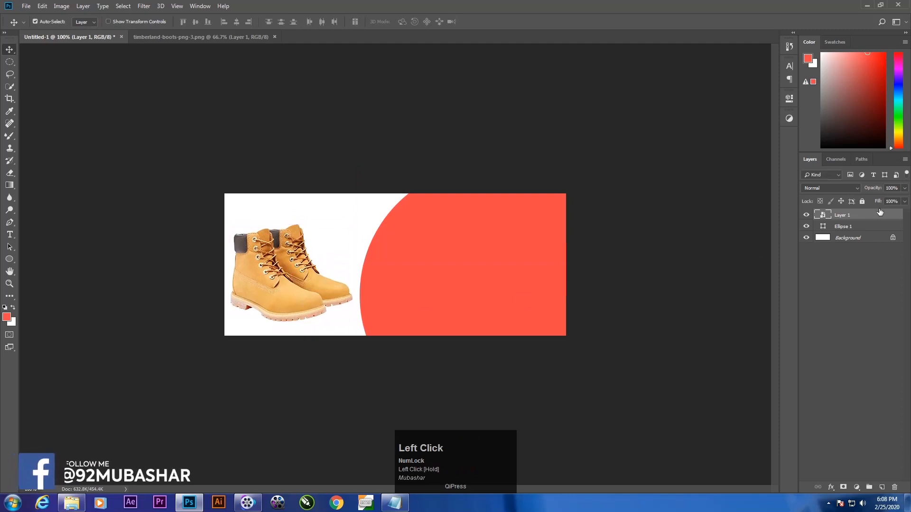
# Step: Move the boots layer beneath the ellipse layer and shift the coral circle slightly to the right
pyautogui.moveTo(873, 215); pyautogui.dragTo(874, 229)
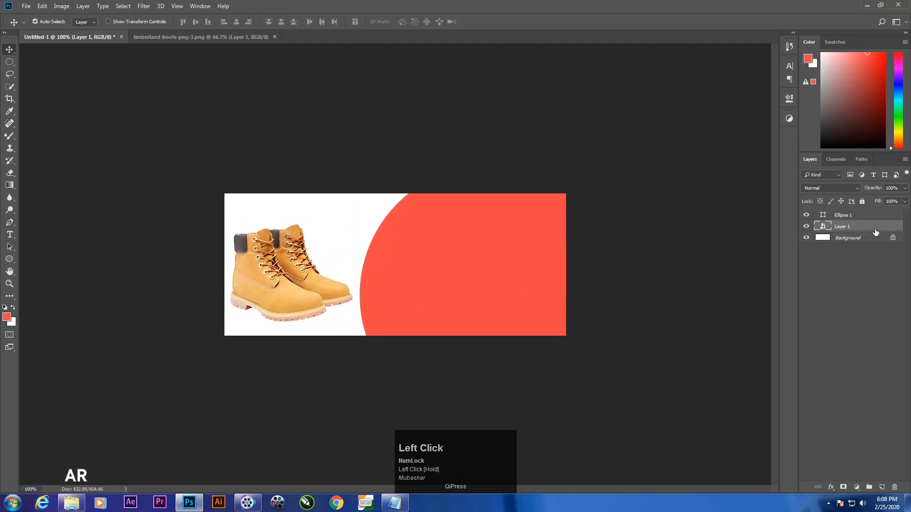
pyautogui.click(808, 216)
pyautogui.click(809, 216)
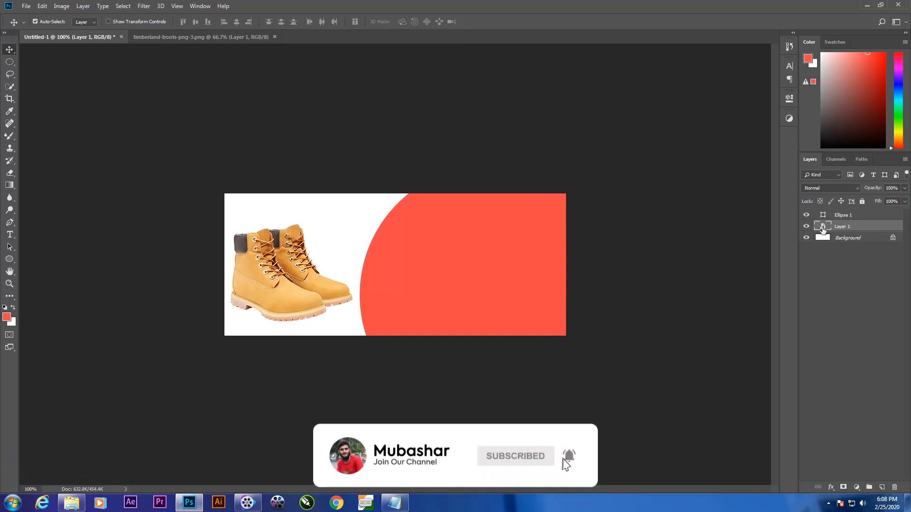
pyautogui.click(852, 217)
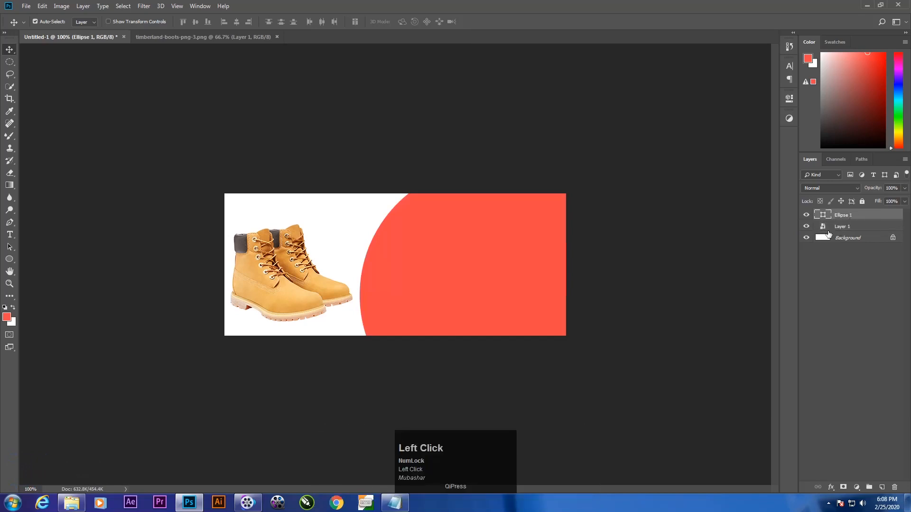
pyautogui.moveTo(458, 261); pyautogui.dragTo(466, 264)
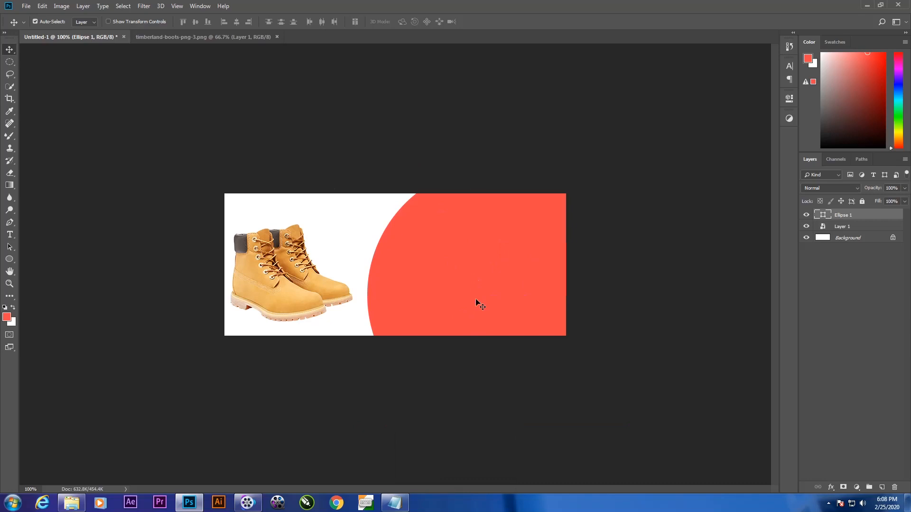
pyautogui.moveTo(476, 299); pyautogui.dragTo(476, 299)
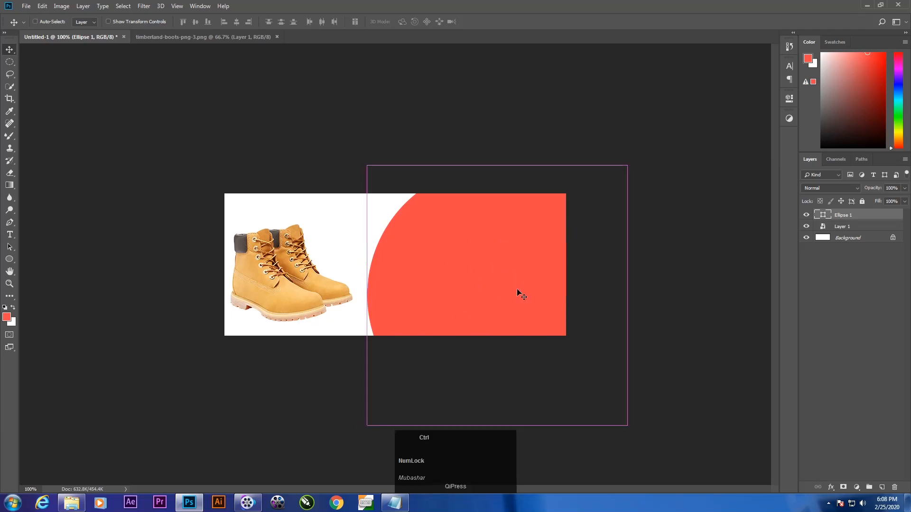
# Step: Duplicate the coral circle layer and set the copy's fill colour to light pink ff8787
pyautogui.hotkey('ctrl', 'j')
pyautogui.click(806, 215)
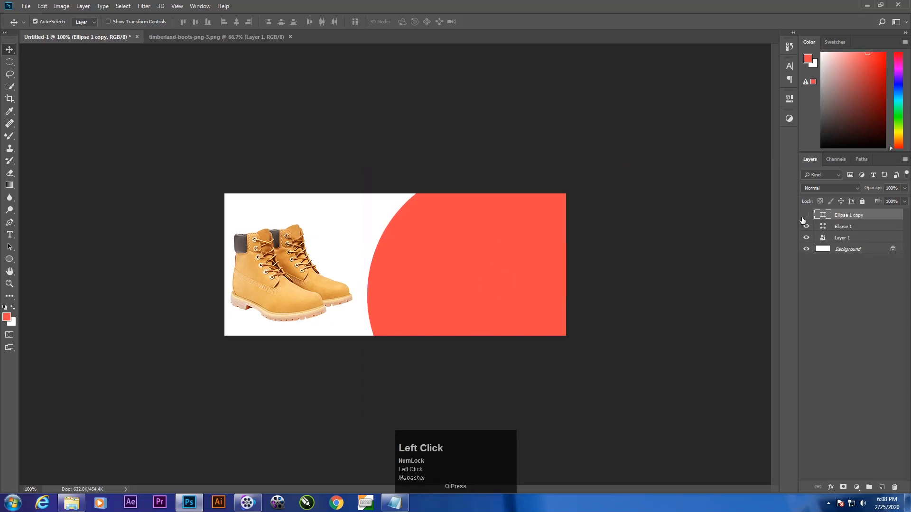
pyautogui.click(805, 216)
pyautogui.click(805, 216)
pyautogui.click(806, 216)
pyautogui.doubleClick(822, 216)
pyautogui.moveTo(590, 131); pyautogui.dragTo(591, 95)
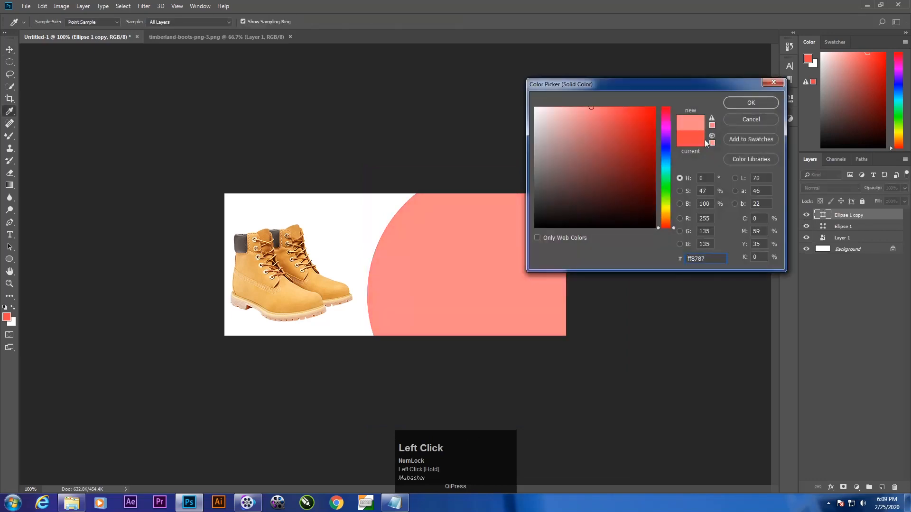
pyautogui.click(736, 104)
# Step: Toggle the pink circle copy's visibility to compare it with the coral circle underneath
pyautogui.click(806, 215)
pyautogui.click(806, 215)
pyautogui.click(806, 216)
pyautogui.click(805, 216)
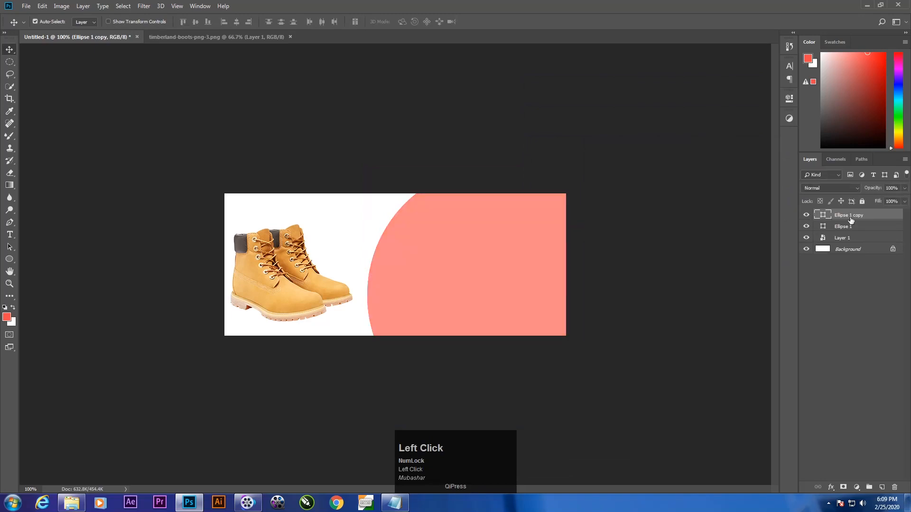
pyautogui.click(806, 216)
pyautogui.click(806, 216)
pyautogui.click(806, 216)
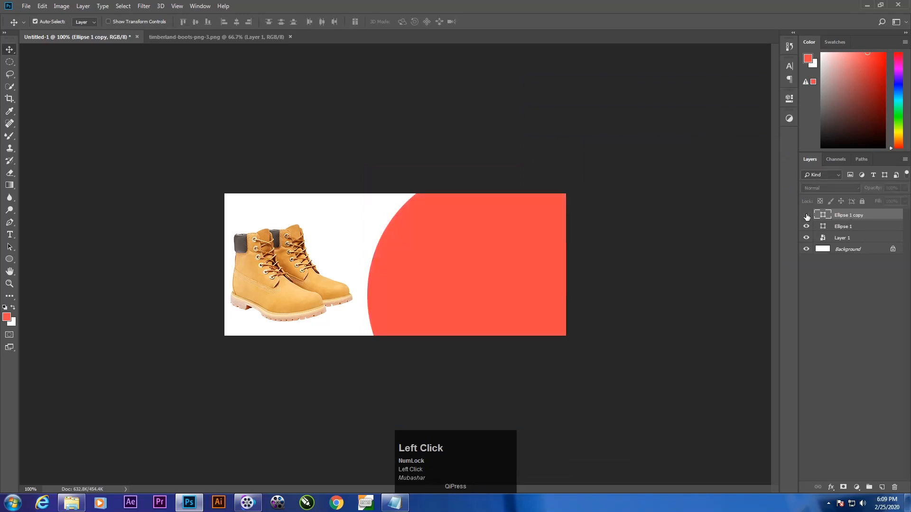
pyautogui.click(806, 216)
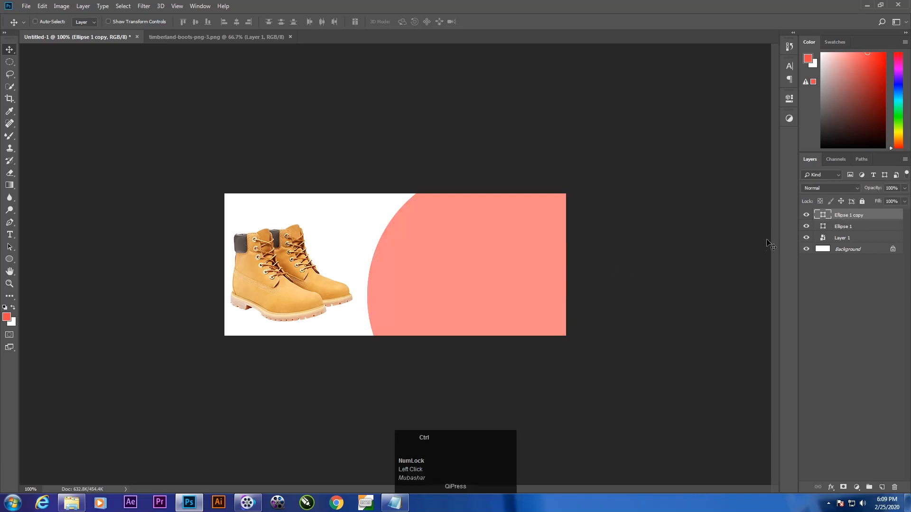
# Step: Enlarge the pink circle copy from its centre to about 106% and open its shape properties
pyautogui.hotkey('ctrl', 't')
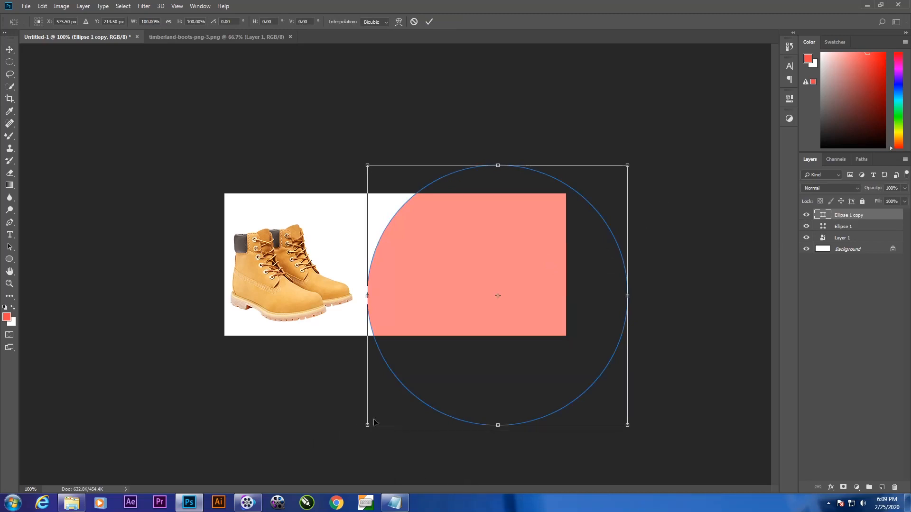
pyautogui.moveTo(366, 427); pyautogui.dragTo(358, 436)
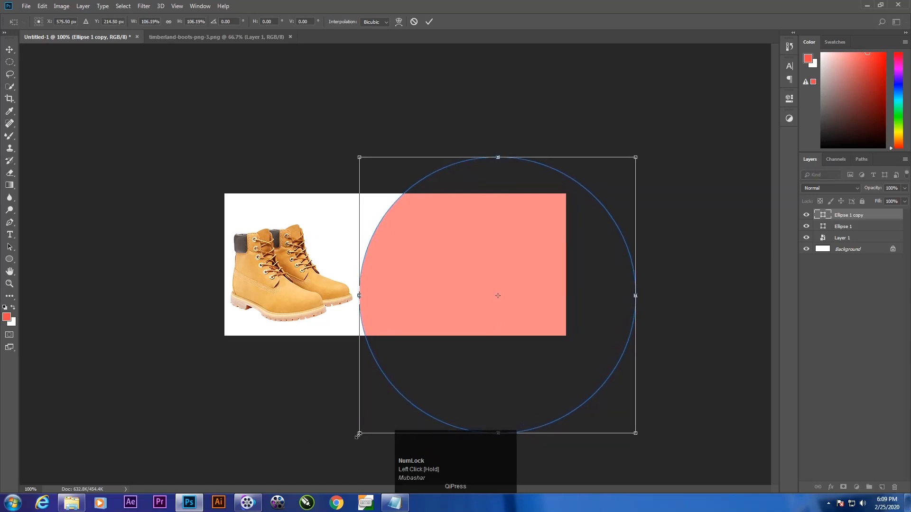
pyautogui.press('Return')
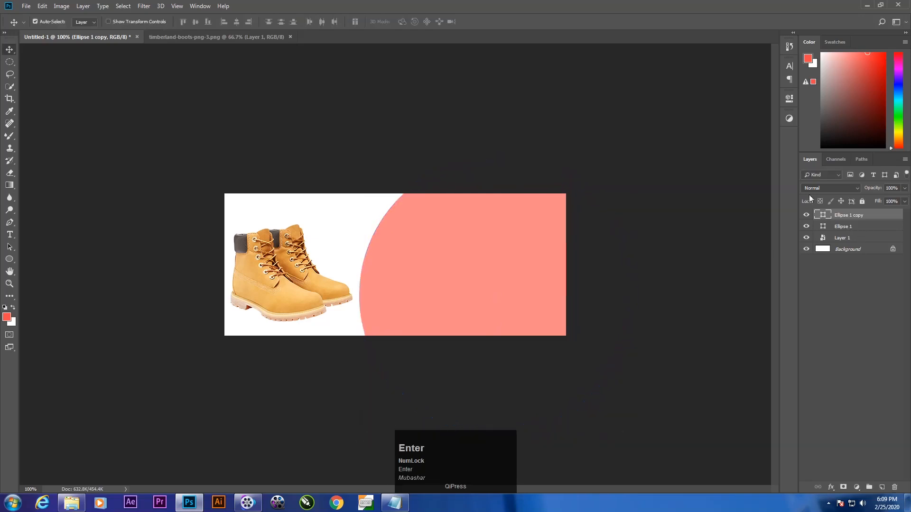
pyautogui.click(790, 100)
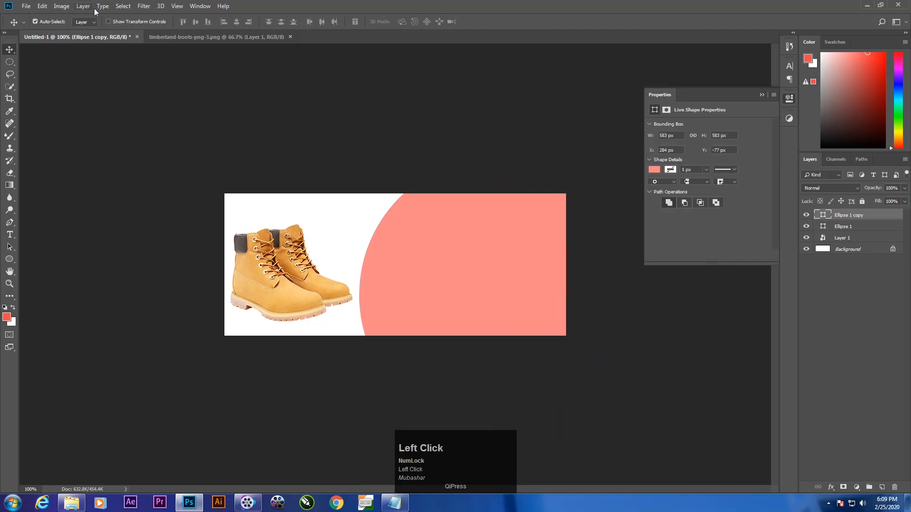
# Step: Remove the enlarged circle copy's fill and give it a coral stroke
pyautogui.click(200, 6)
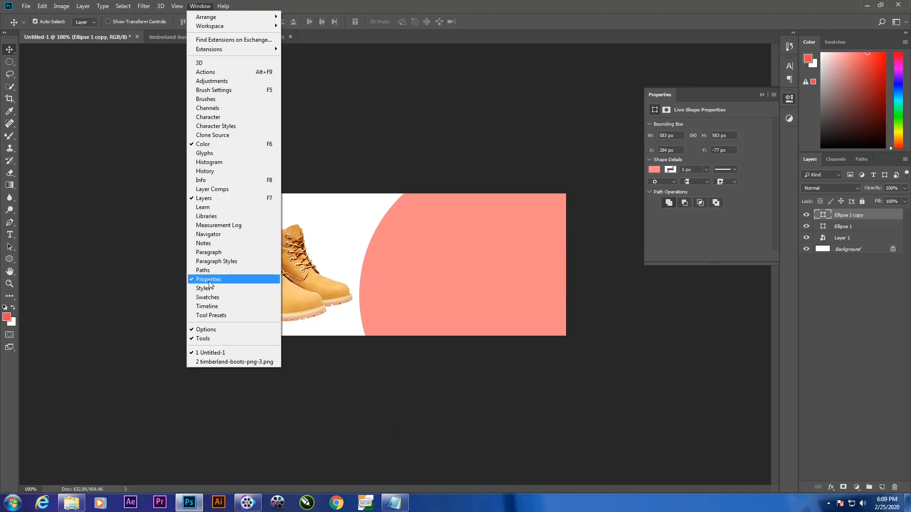
pyautogui.click(709, 235)
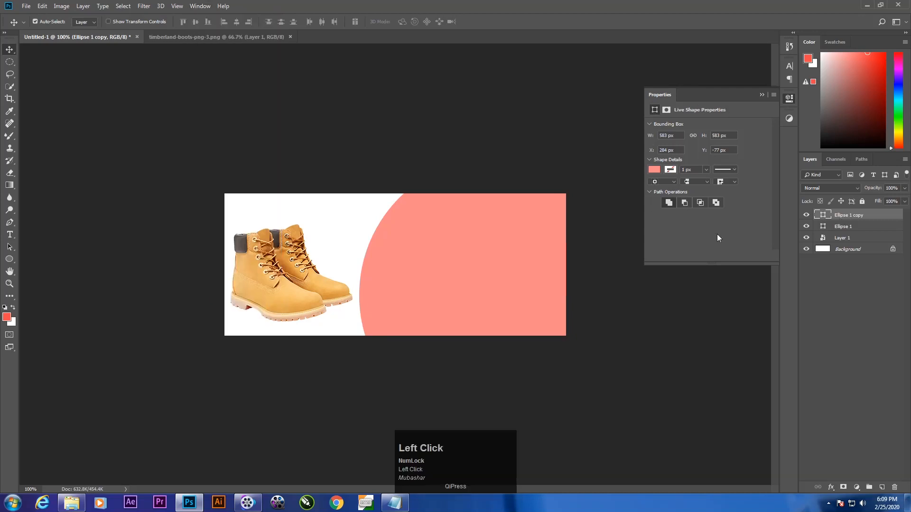
pyautogui.click(655, 170)
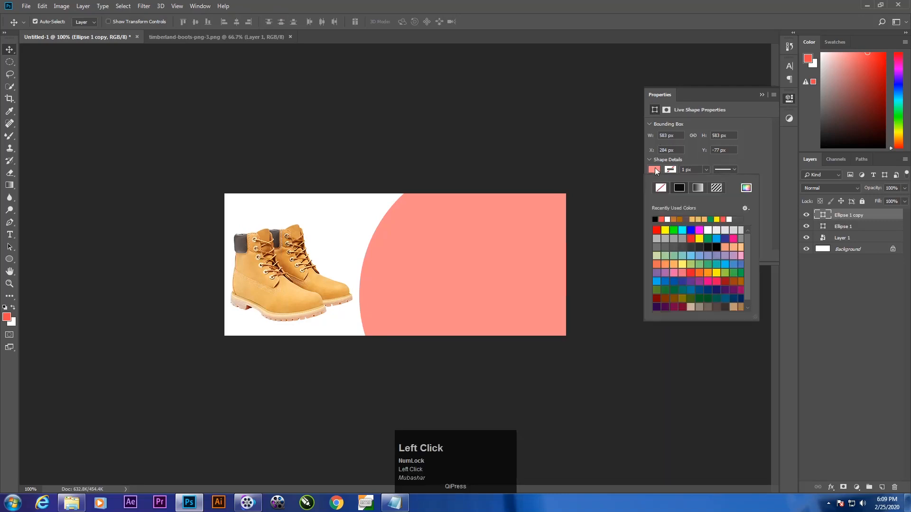
pyautogui.click(655, 170)
pyautogui.click(655, 170)
pyautogui.click(662, 189)
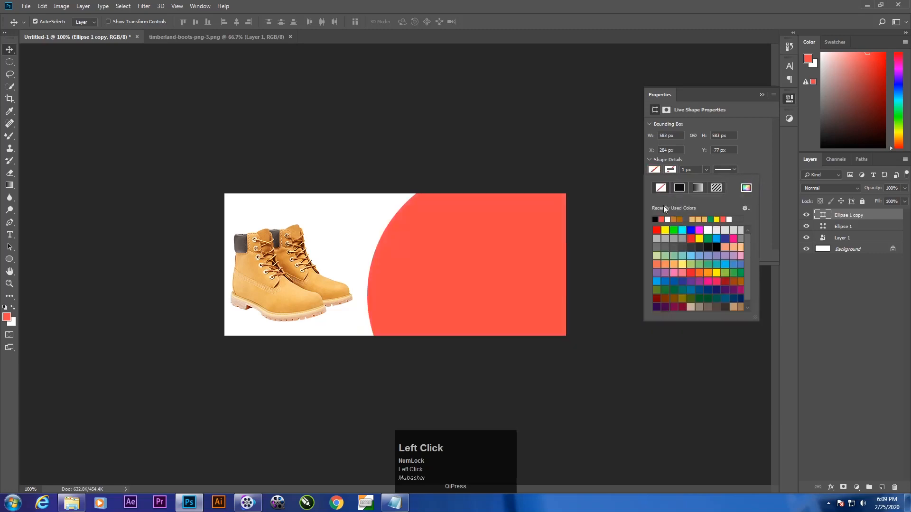
pyautogui.click(662, 219)
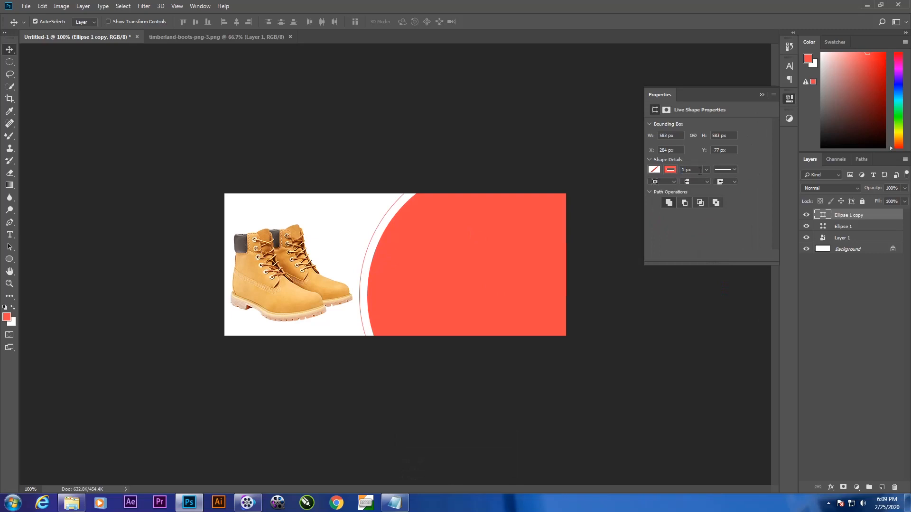
# Step: Set the coral ring's stroke width to 3 px and collapse its shape properties
pyautogui.moveTo(700, 171); pyautogui.dragTo(684, 171)
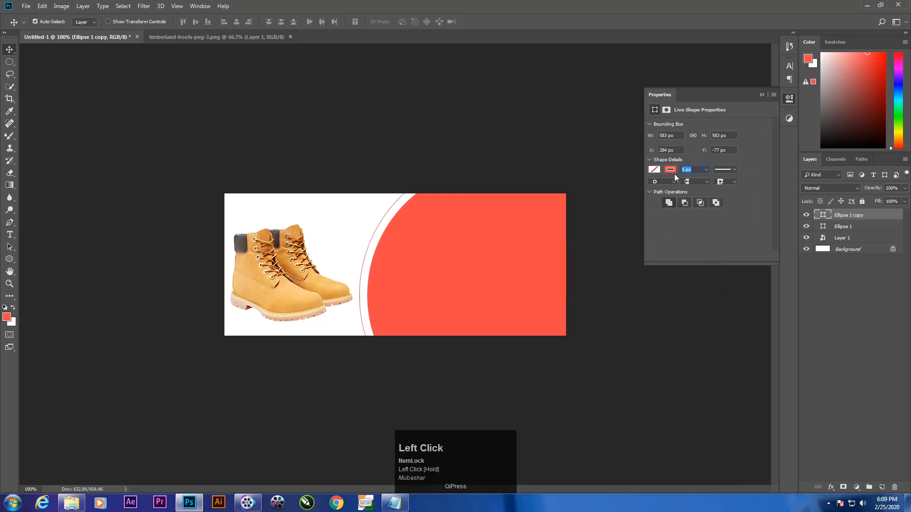
pyautogui.write('3')
pyautogui.press('Return')
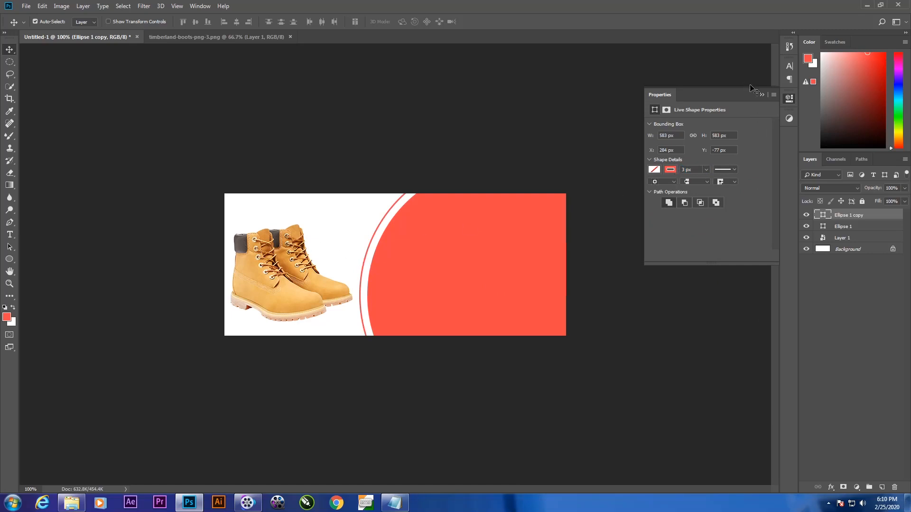
pyautogui.click(759, 94)
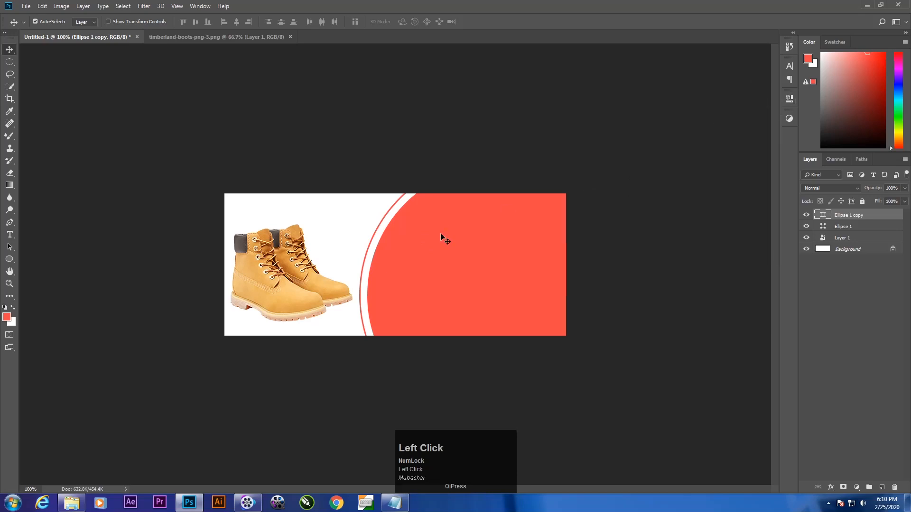
pyautogui.moveTo(369, 259); pyautogui.dragTo(369, 258)
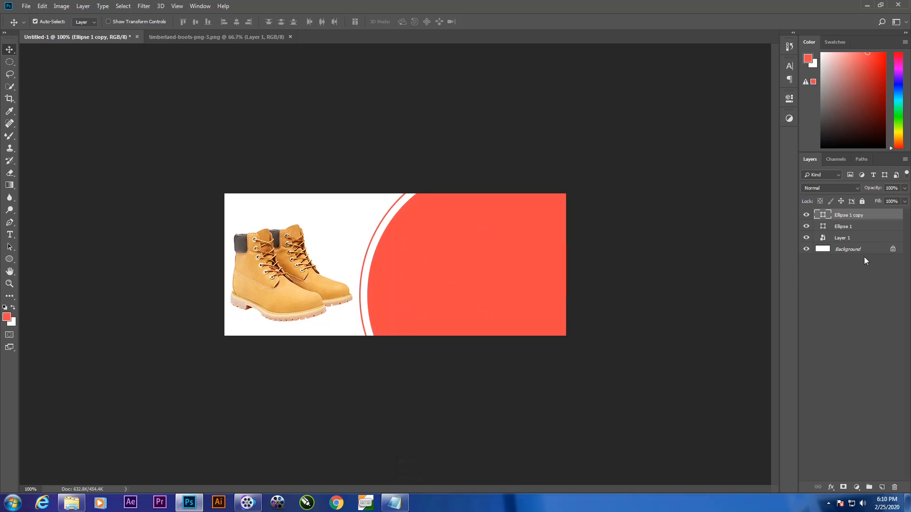
# Step: Draw a coral-filled circle without a stroke, about 142 px across, overlapping the upper-left edge of the large circle
pyautogui.click(9, 259)
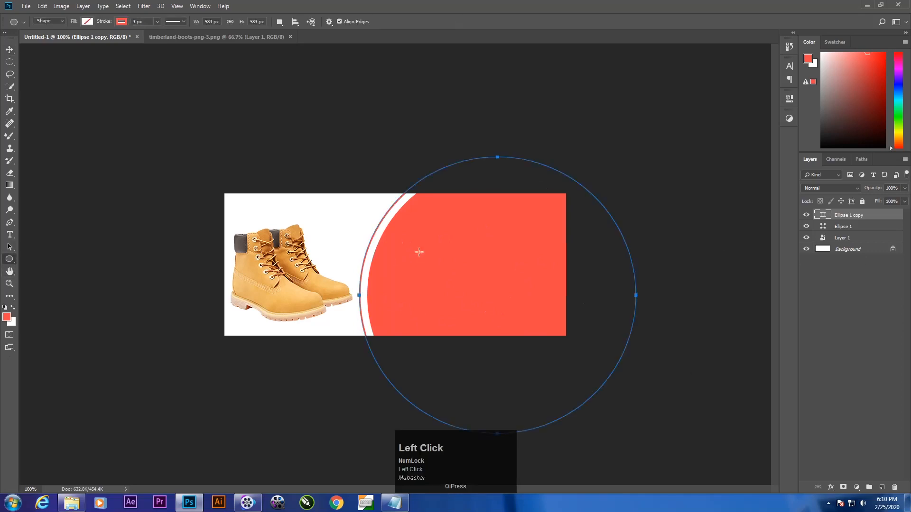
pyautogui.moveTo(355, 228); pyautogui.dragTo(417, 273)
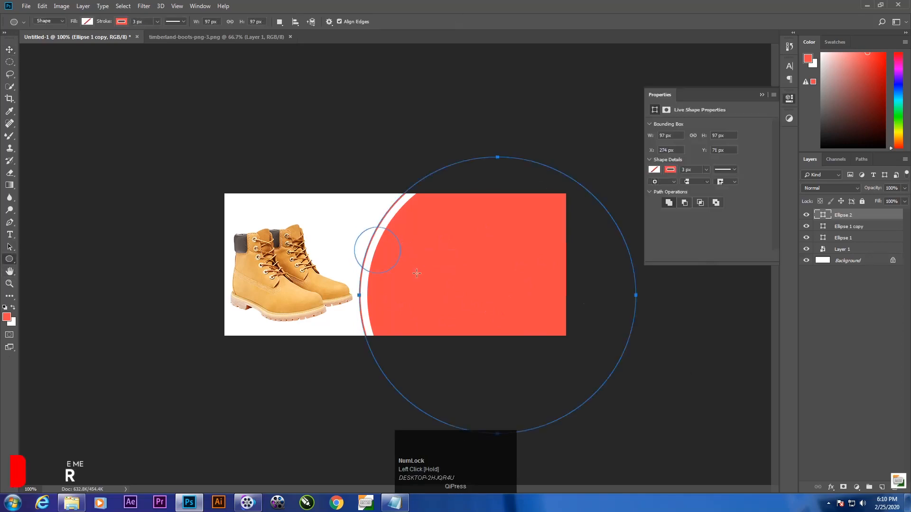
pyautogui.hotkey('ctrl', 'z')
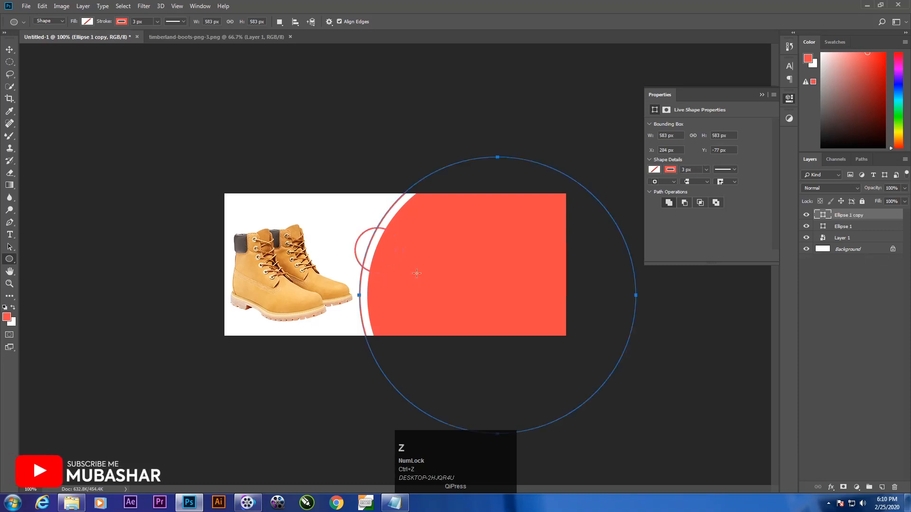
pyautogui.click(818, 306)
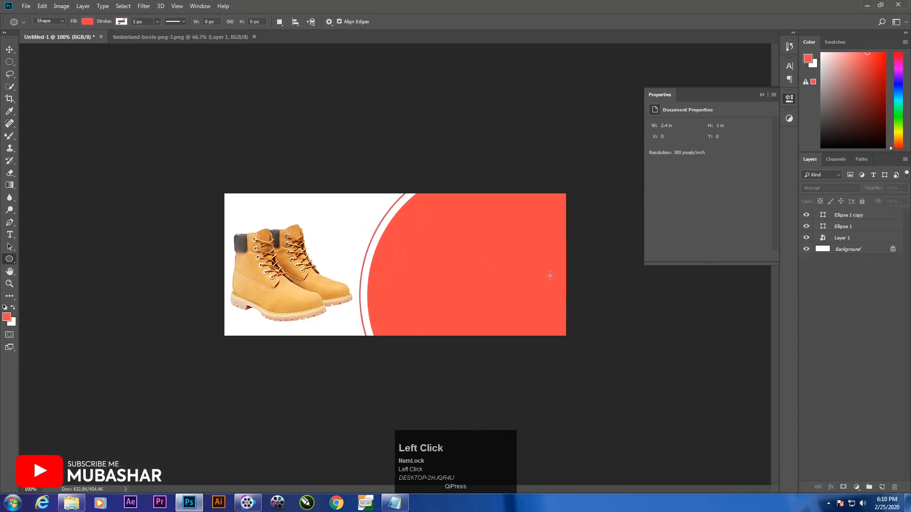
pyautogui.moveTo(346, 212); pyautogui.dragTo(414, 323)
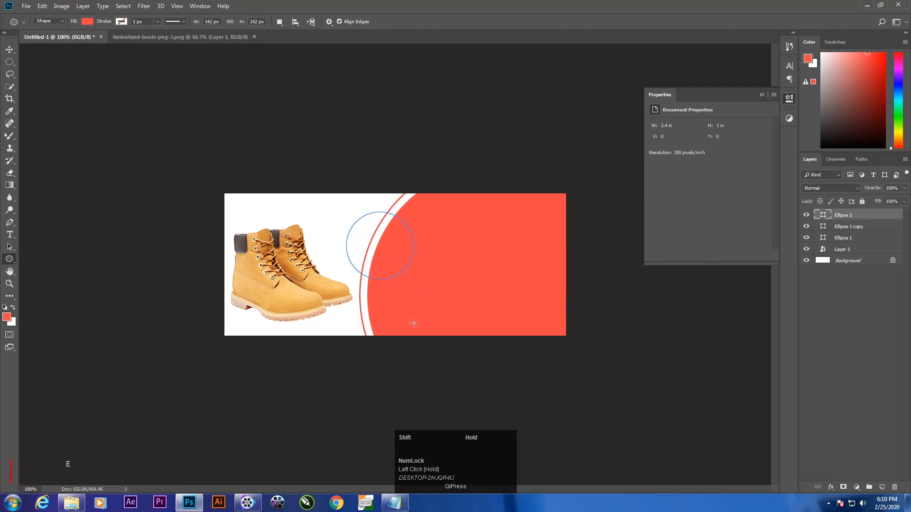
# Step: Move the small coral circle up and left to about X 218 px, Y 26 px, beside the boots
pyautogui.click(9, 50)
pyautogui.moveTo(375, 251); pyautogui.dragTo(367, 243)
pyautogui.press('ctrl')
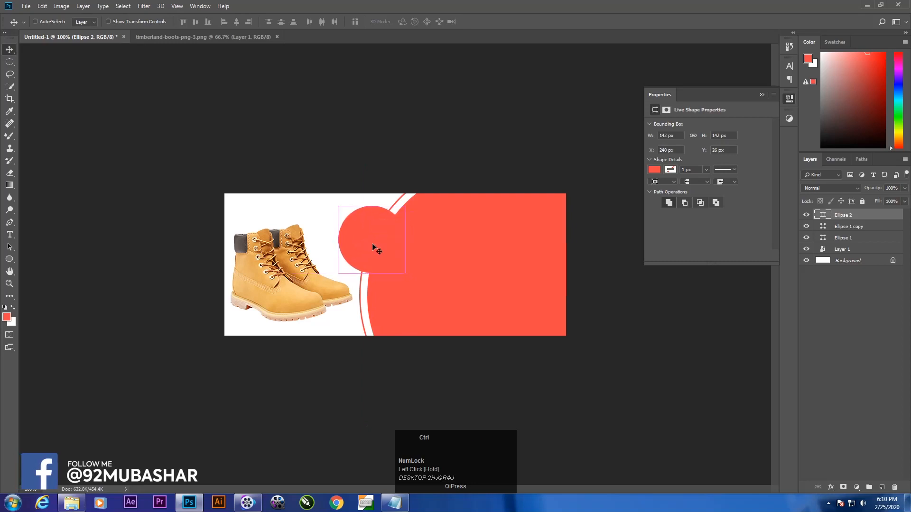
pyautogui.moveTo(373, 240); pyautogui.dragTo(369, 237)
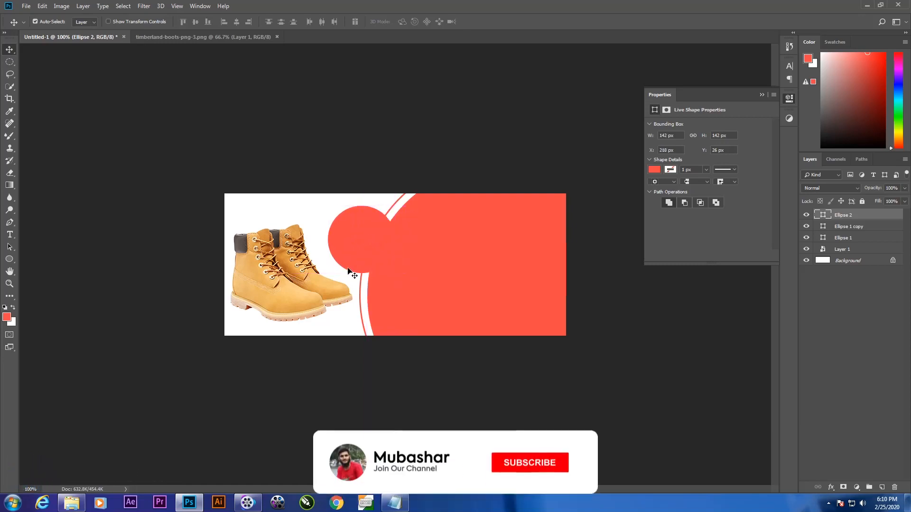
# Step: Duplicate the small coral circle and fill the copy with brown
pyautogui.press('ctrl')
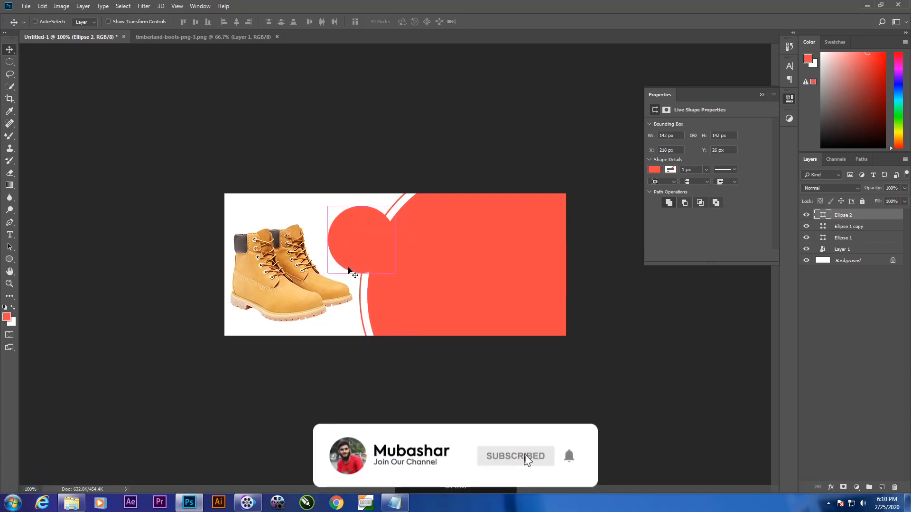
pyautogui.hotkey('ctrl', 'j')
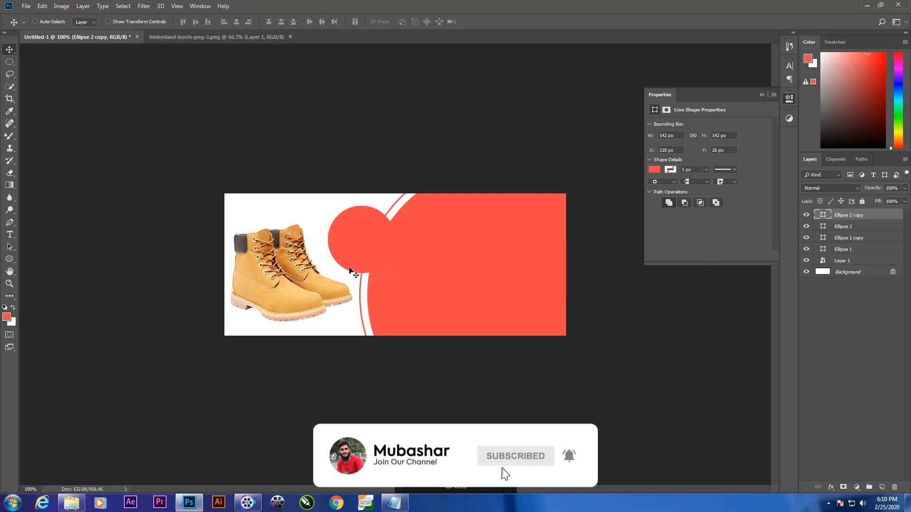
pyautogui.click(806, 216)
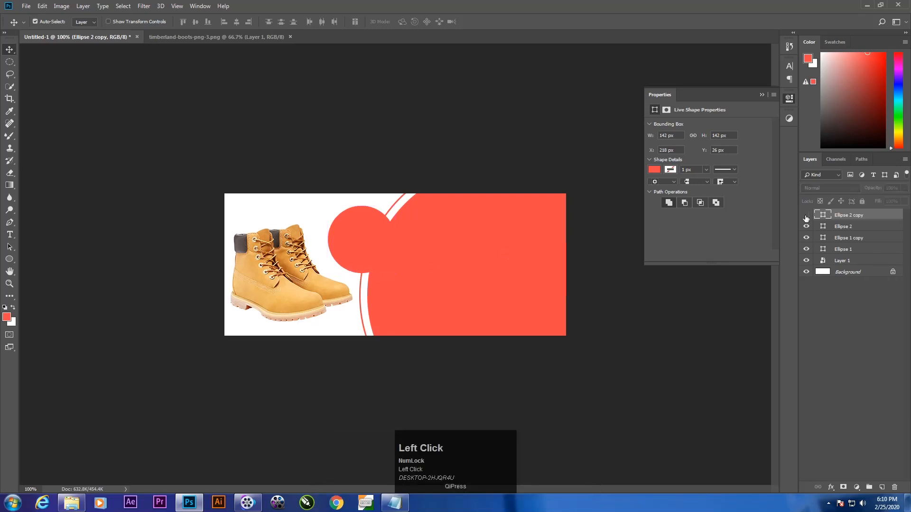
pyautogui.click(806, 217)
pyautogui.click(653, 169)
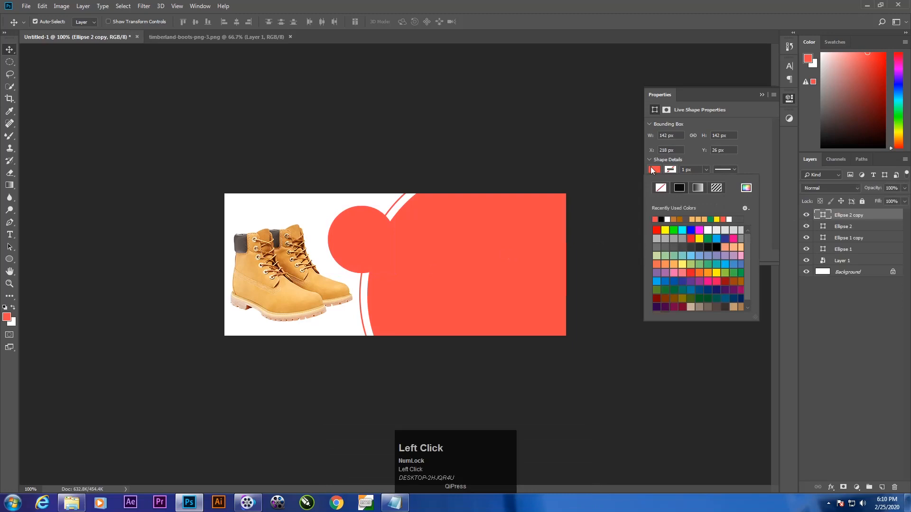
pyautogui.click(680, 219)
pyautogui.click(829, 308)
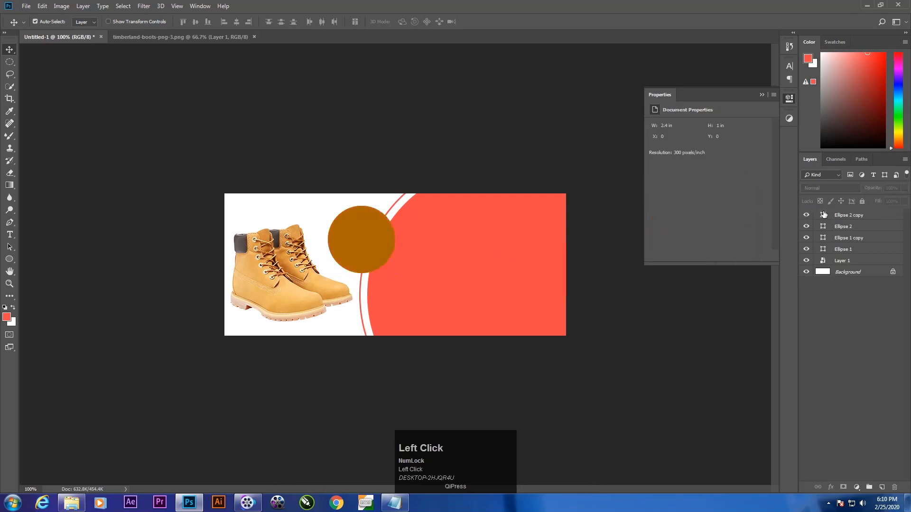
# Step: Enlarge the brown circle copy from its centre to about 110%
pyautogui.click(806, 216)
pyautogui.click(806, 216)
pyautogui.click(806, 215)
pyautogui.click(806, 216)
pyautogui.click(835, 215)
pyautogui.hotkey('ctrl', 't')
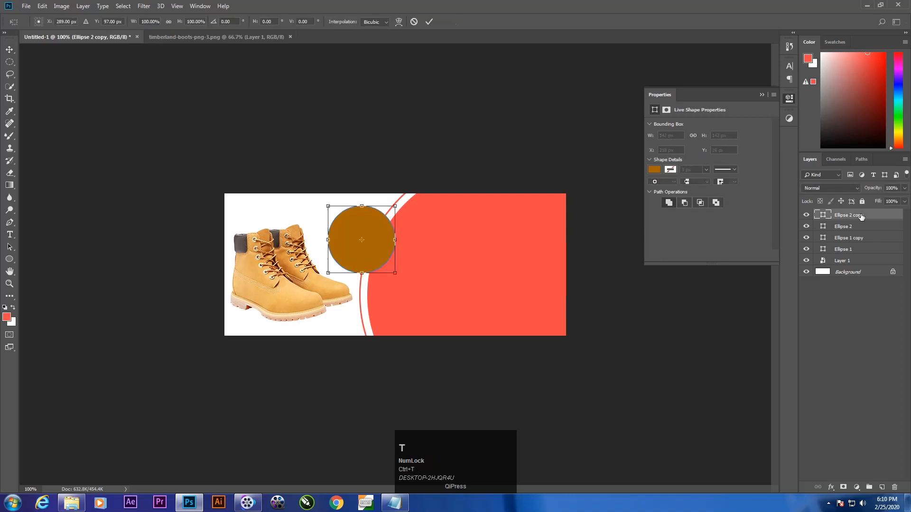
pyautogui.moveTo(329, 272); pyautogui.dragTo(325, 278)
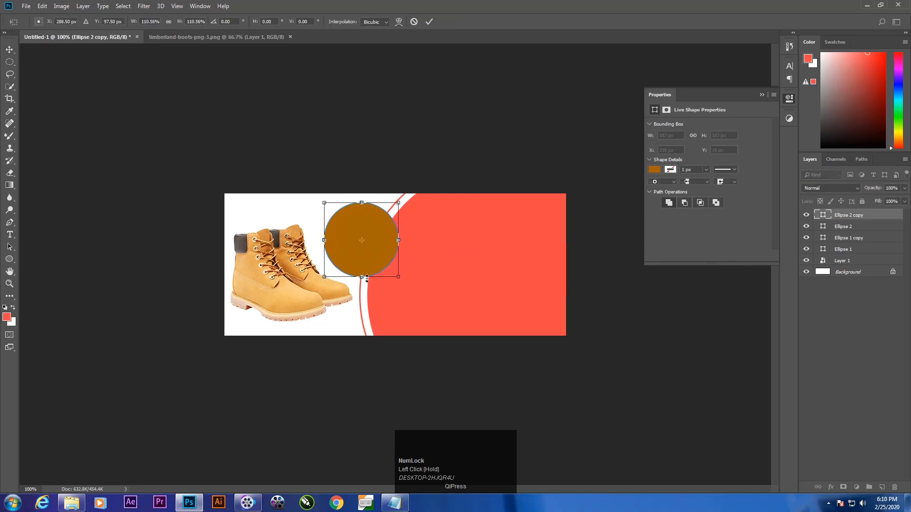
pyautogui.press('Return')
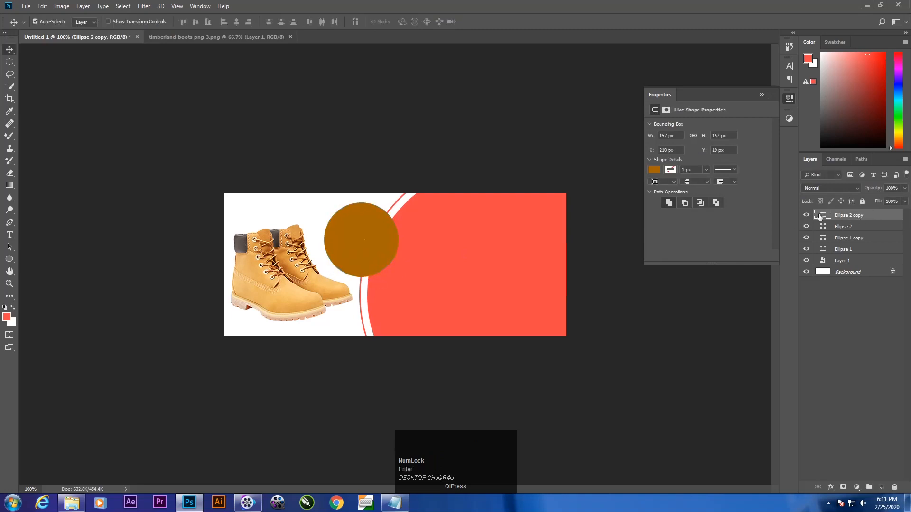
# Step: Remove the brown circle's fill and give it a black stroke 3 px wide
pyautogui.click(654, 170)
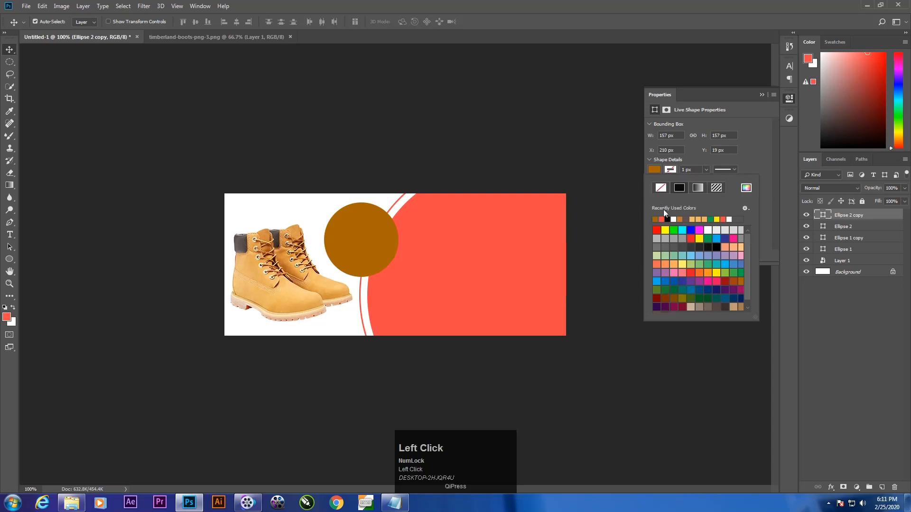
pyautogui.click(661, 188)
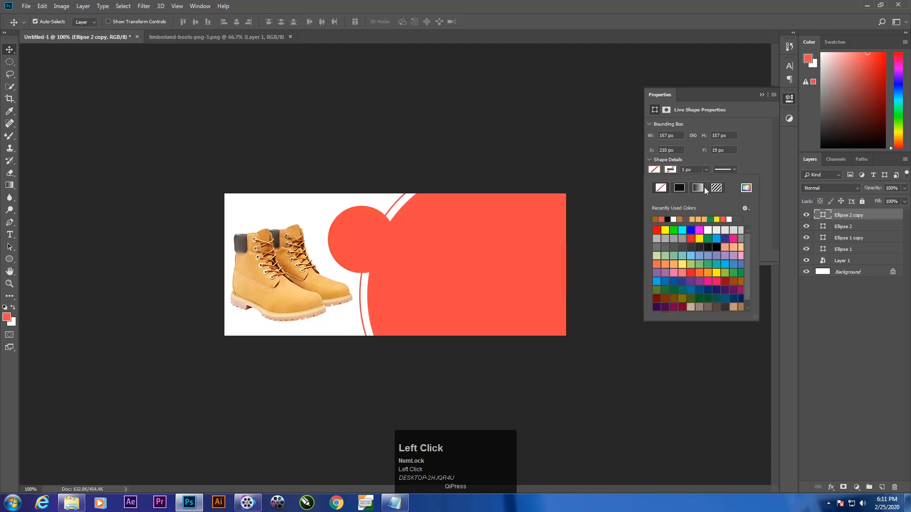
pyautogui.click(680, 188)
pyautogui.click(706, 170)
pyautogui.moveTo(693, 170); pyautogui.dragTo(663, 166)
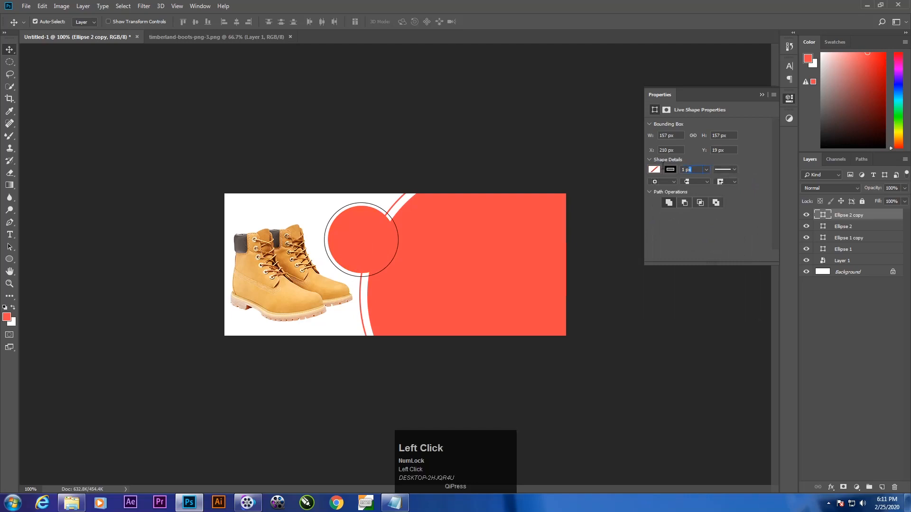
pyautogui.write('3')
pyautogui.press('Return')
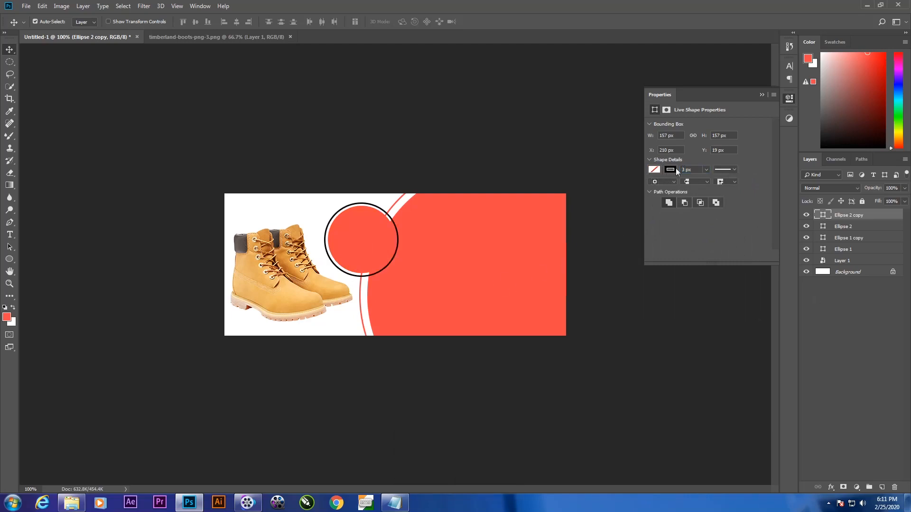
pyautogui.click(856, 282)
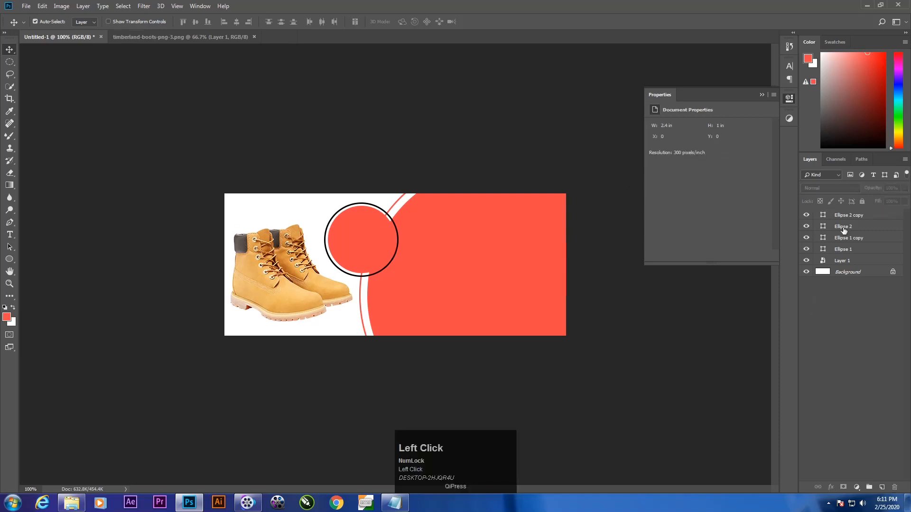
# Step: Check which layers hold the large coral circle and the small coral circle by selecting each of them
pyautogui.click(853, 250)
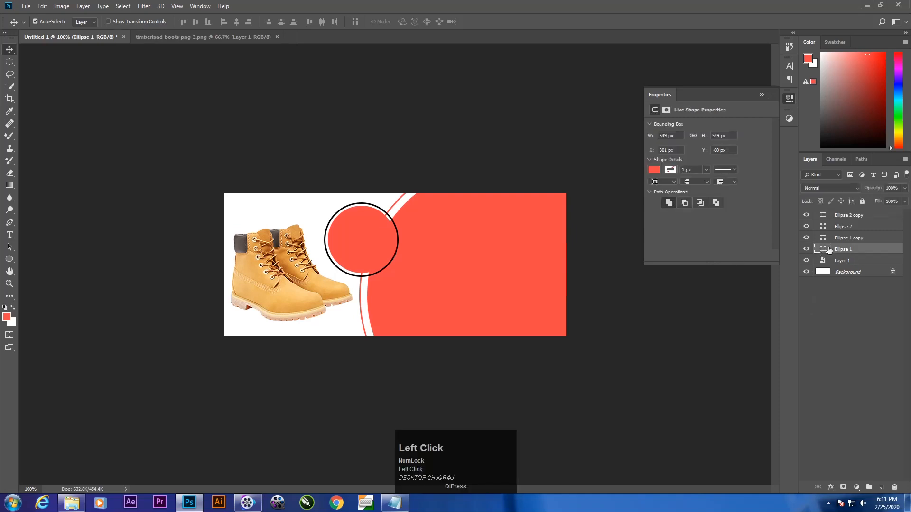
pyautogui.rightClick(469, 260)
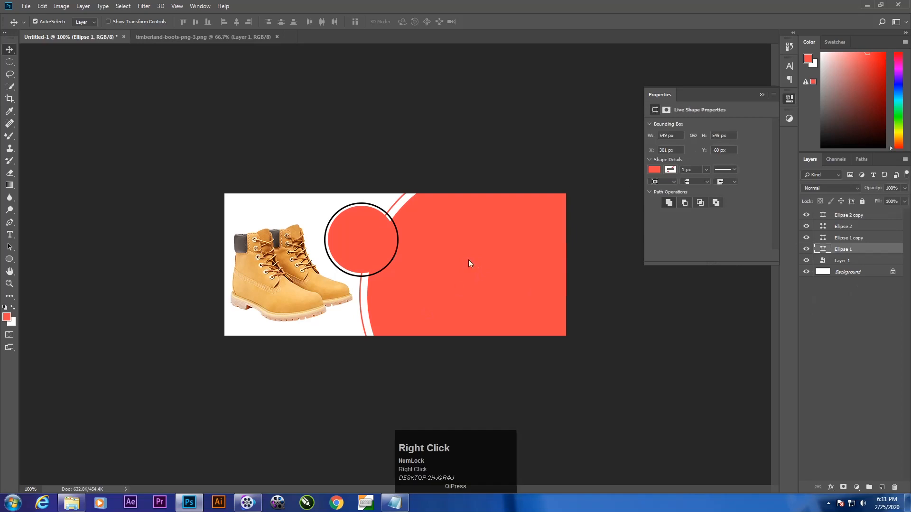
pyautogui.click(869, 250)
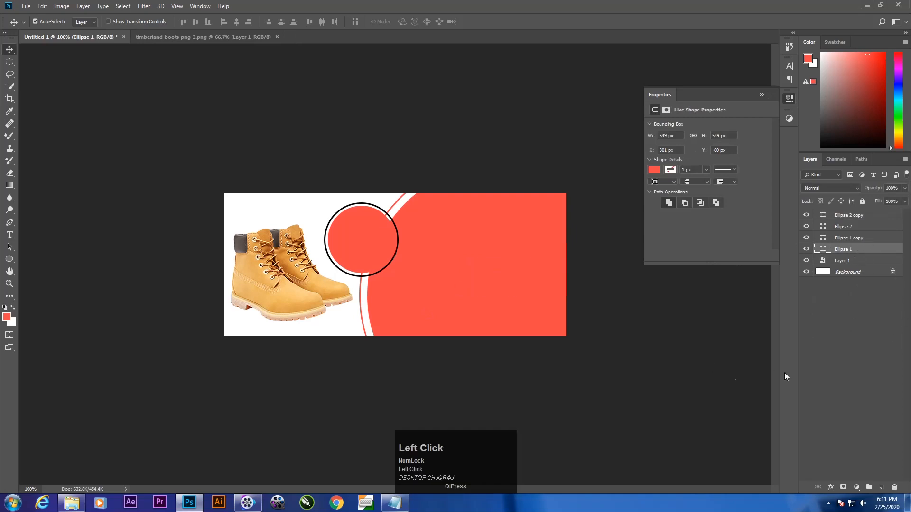
pyautogui.rightClick(454, 236)
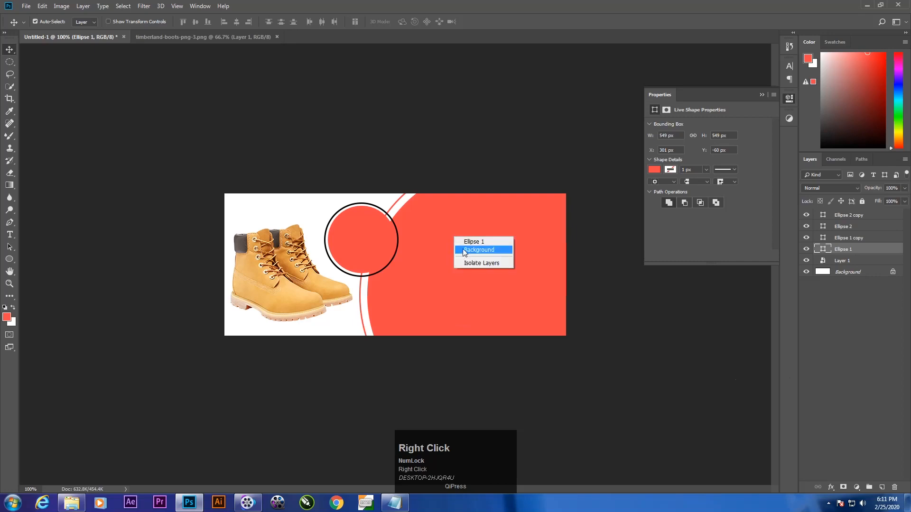
pyautogui.click(482, 242)
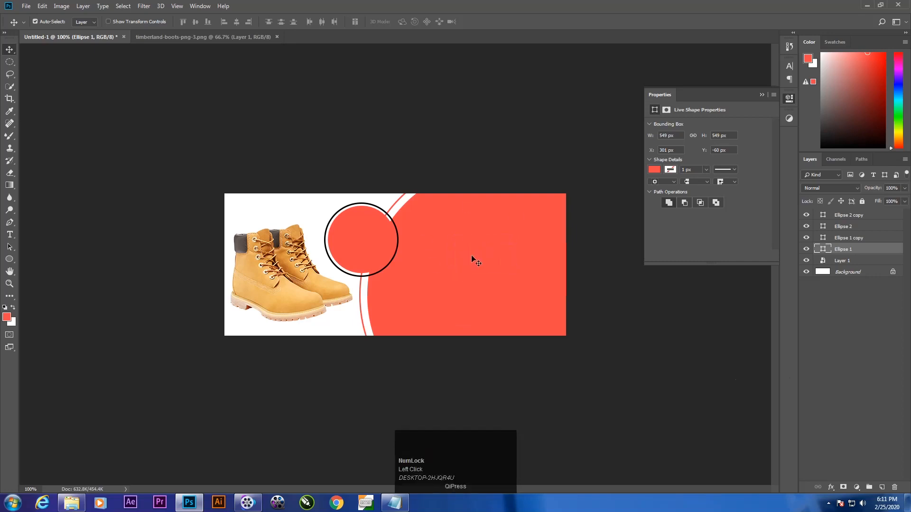
pyautogui.rightClick(360, 227)
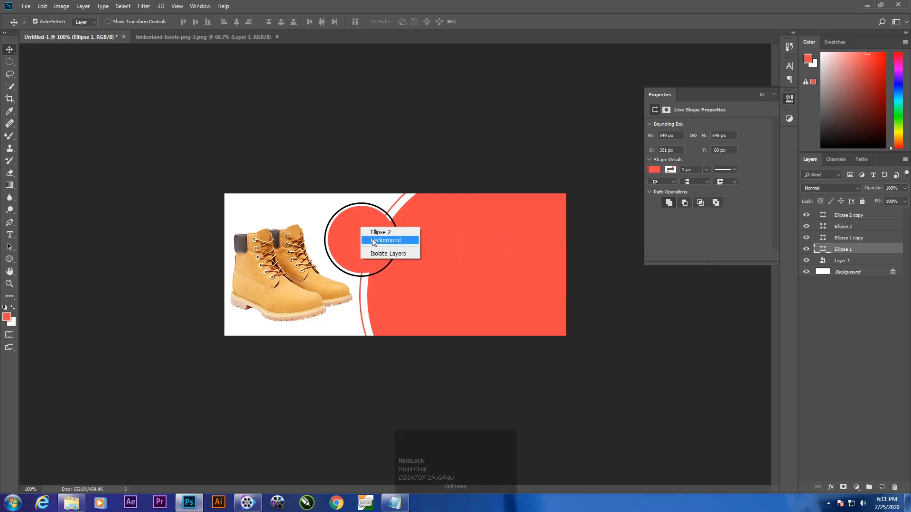
pyautogui.click(375, 240)
pyautogui.click(364, 241)
pyautogui.rightClick(364, 243)
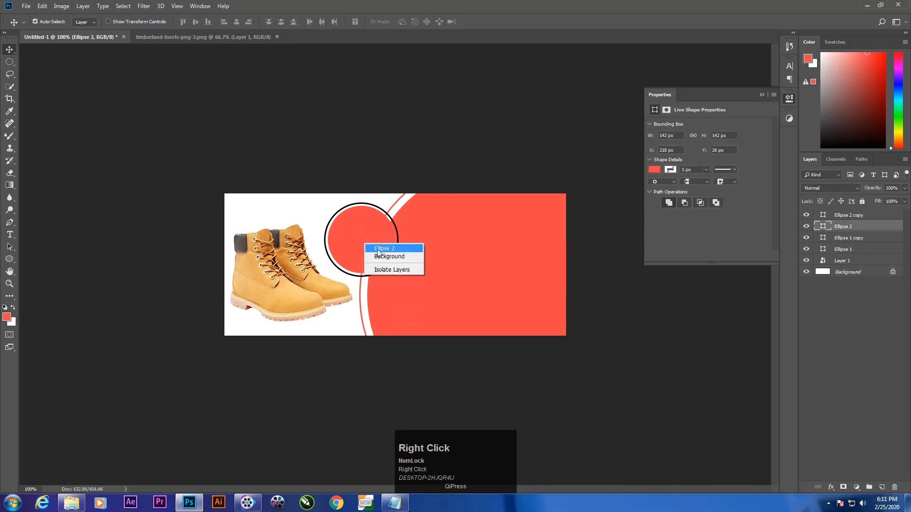
pyautogui.click(379, 249)
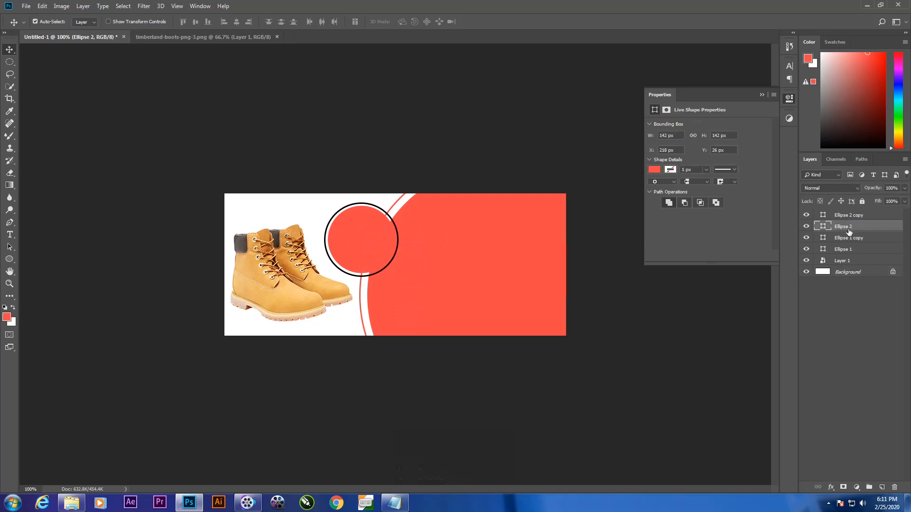
# Step: Fill the large coral circle with the golden tan #dea14a sampled from the front boot
pyautogui.rightClick(454, 235)
pyautogui.click(467, 240)
pyautogui.click(654, 170)
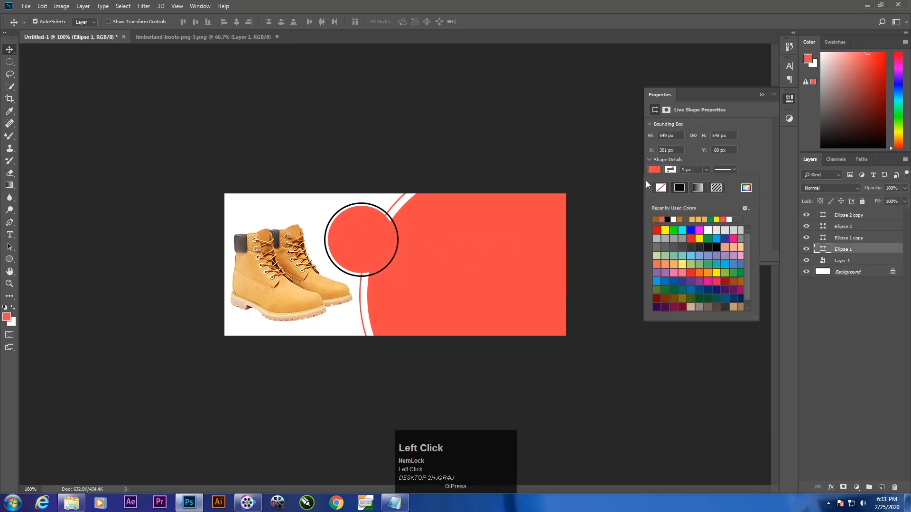
pyautogui.click(746, 188)
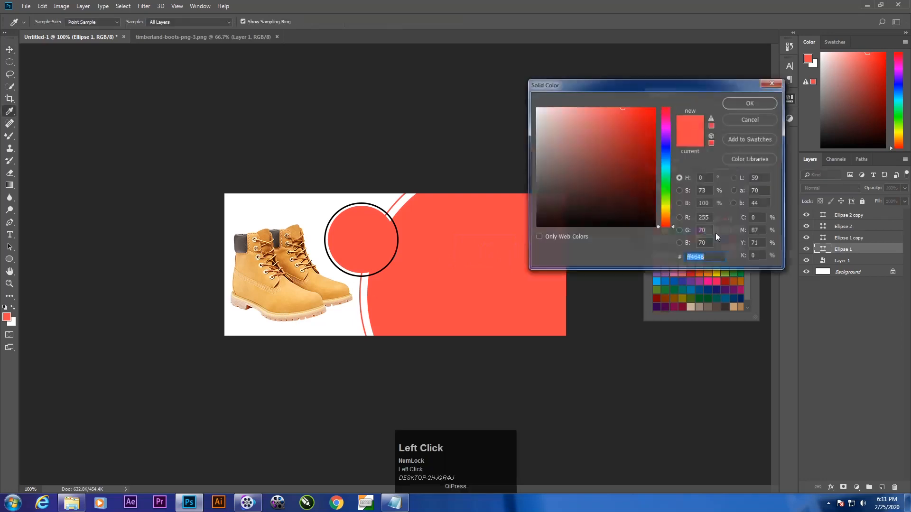
pyautogui.moveTo(576, 85); pyautogui.dragTo(558, 129)
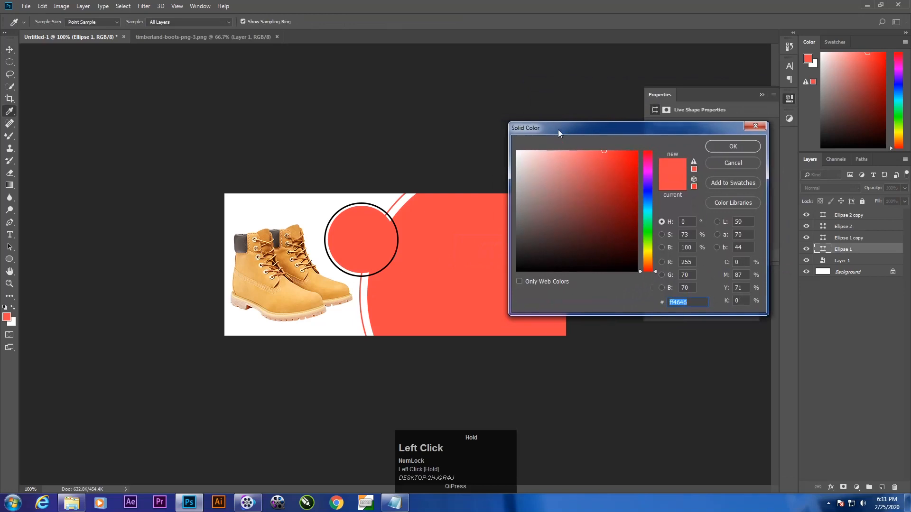
pyautogui.moveTo(709, 123); pyautogui.dragTo(754, 204)
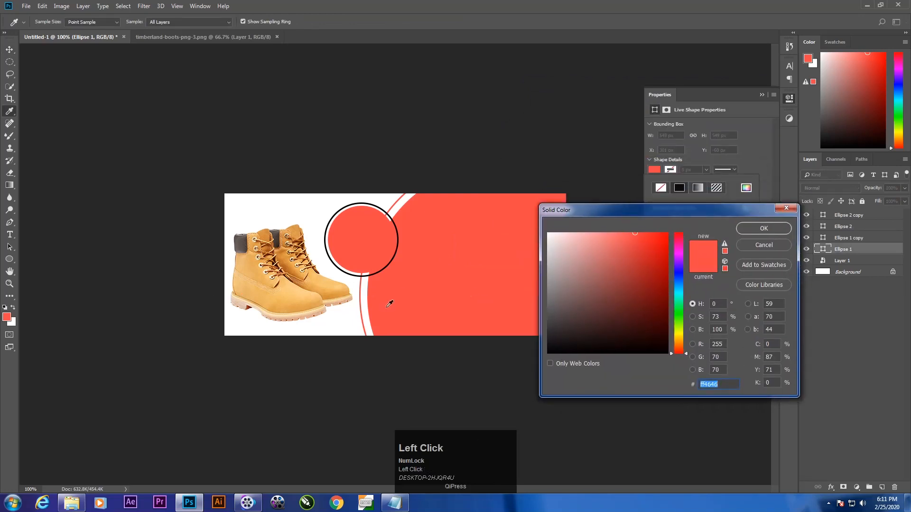
pyautogui.click(294, 297)
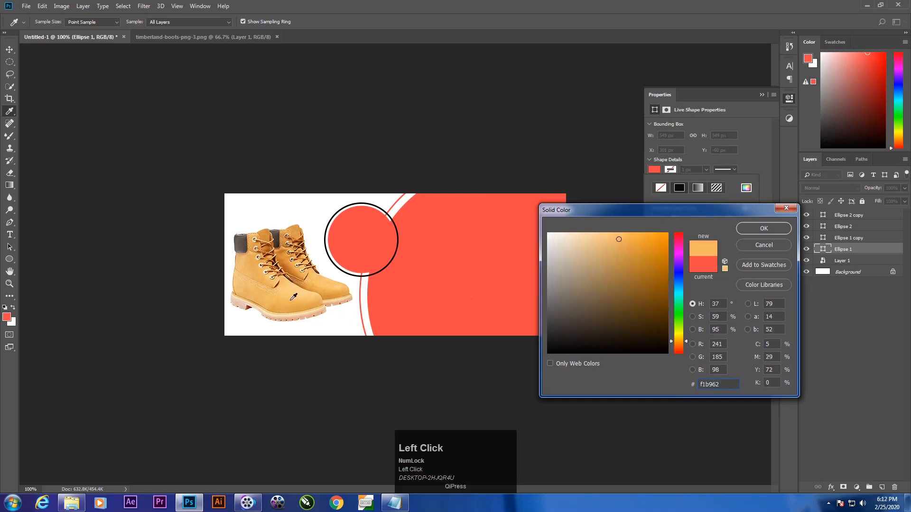
pyautogui.click(302, 298)
pyautogui.click(288, 305)
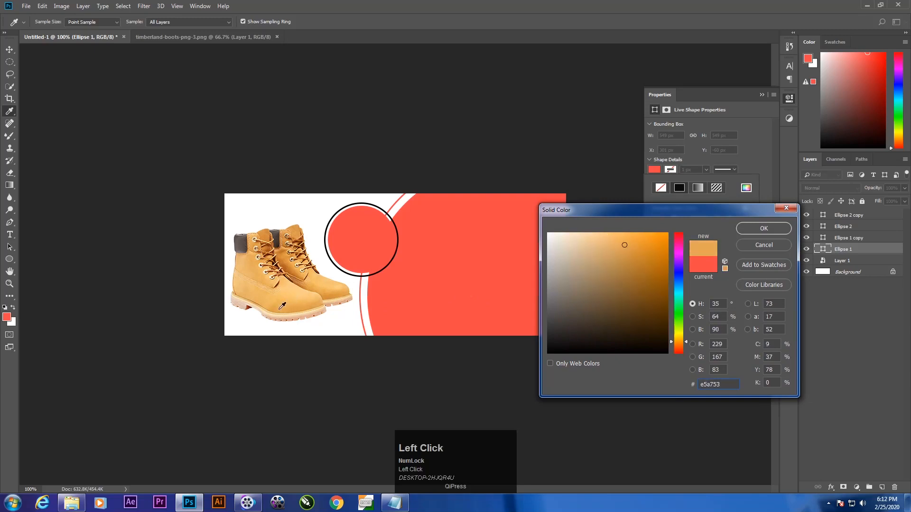
pyautogui.click(273, 308)
pyautogui.click(762, 229)
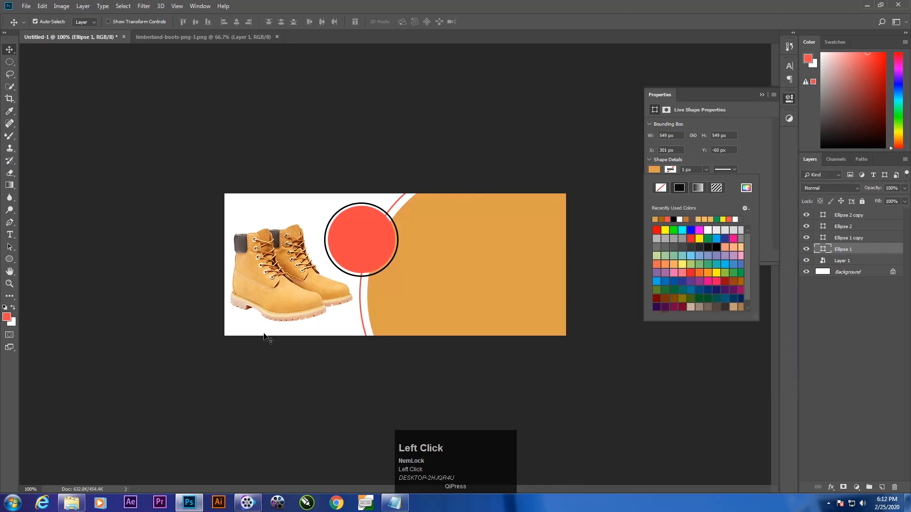
# Step: Recolour the stroke of the thin ring around the large circle to #dea14a, sampled from that circle
pyautogui.click(671, 169)
pyautogui.click(391, 209)
pyautogui.rightClick(392, 211)
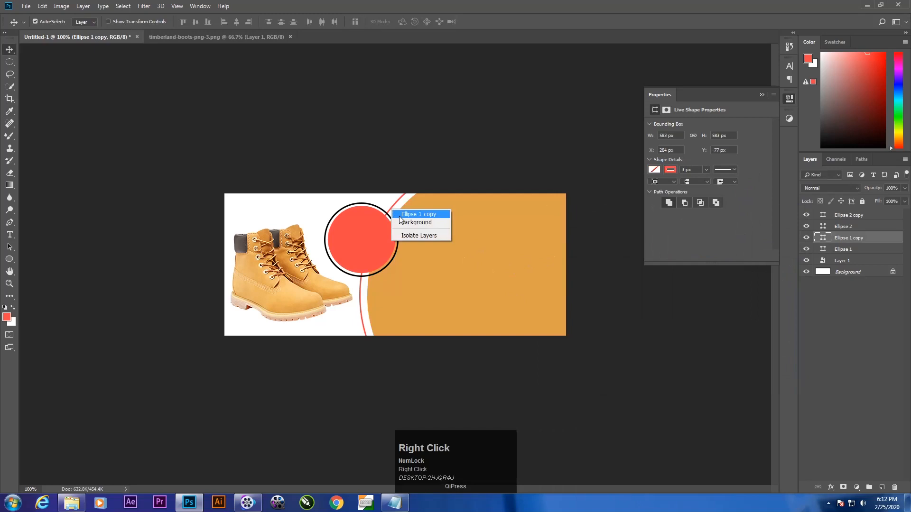
pyautogui.click(401, 218)
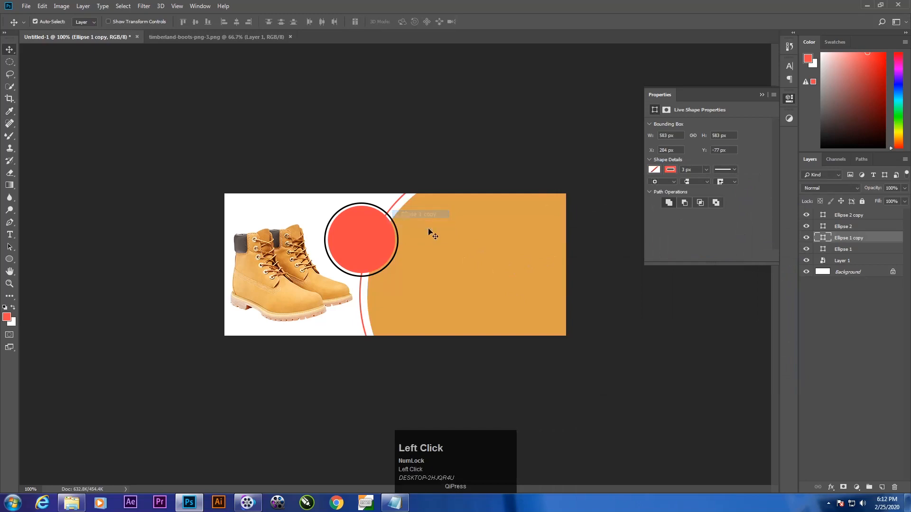
pyautogui.click(671, 170)
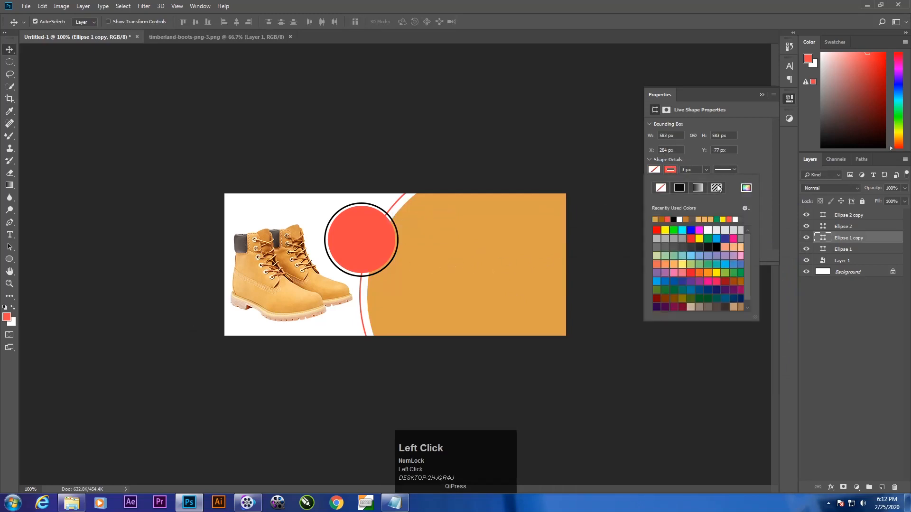
pyautogui.click(668, 172)
pyautogui.click(749, 188)
pyautogui.click(460, 236)
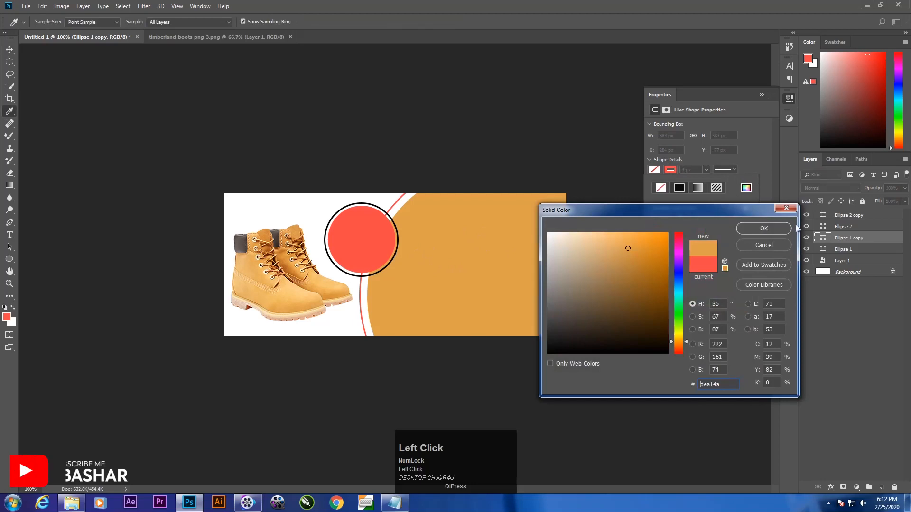
pyautogui.click(774, 227)
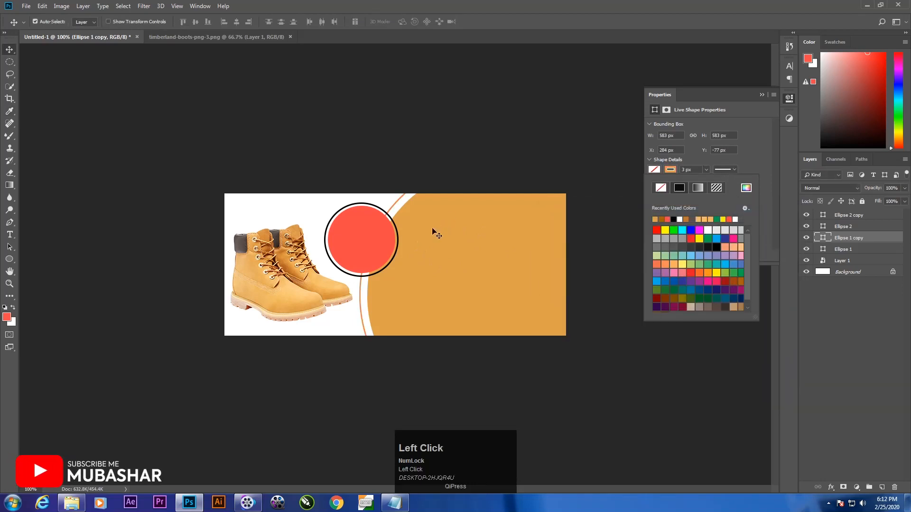
# Step: Fill the small coral circle with the darker brown #b86b2b sampled from the boots
pyautogui.rightClick(352, 235)
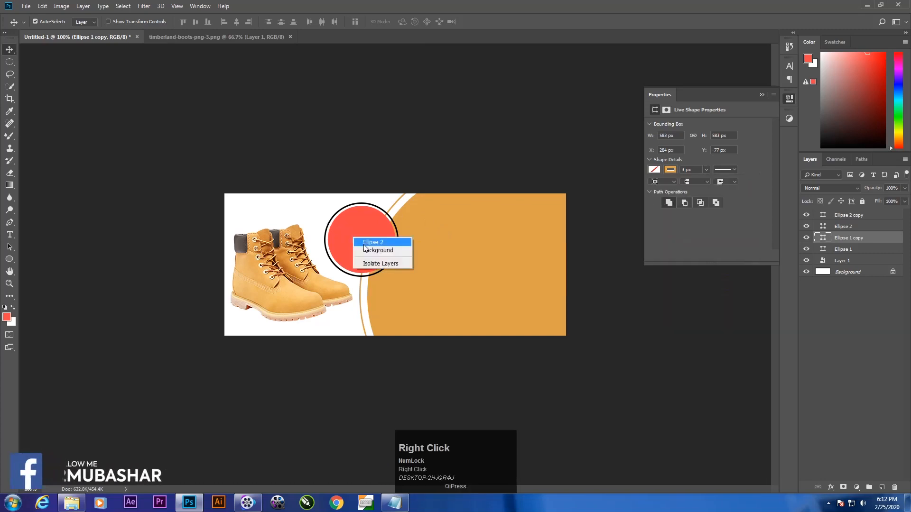
pyautogui.click(364, 243)
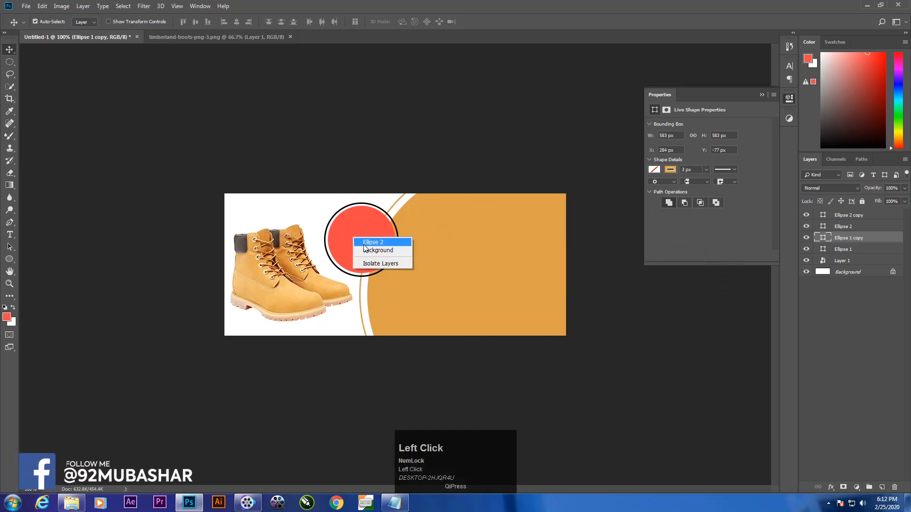
pyautogui.click(654, 170)
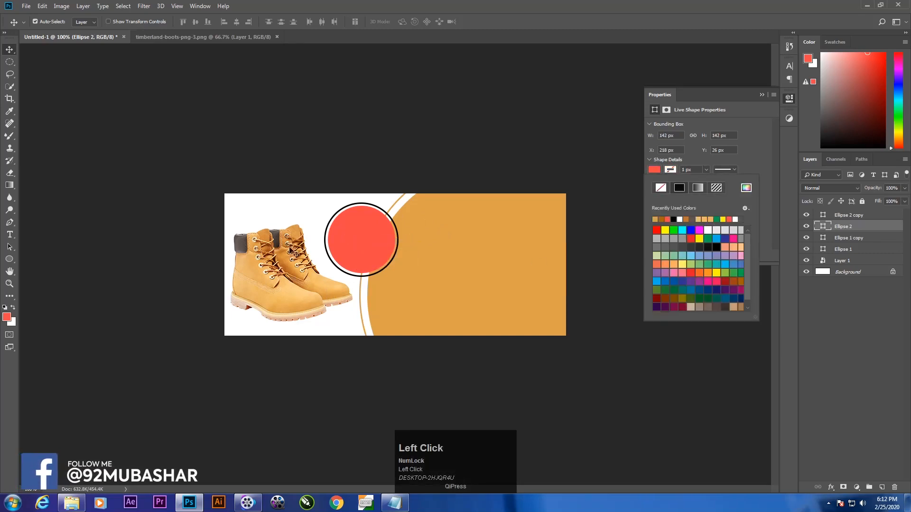
pyautogui.click(746, 188)
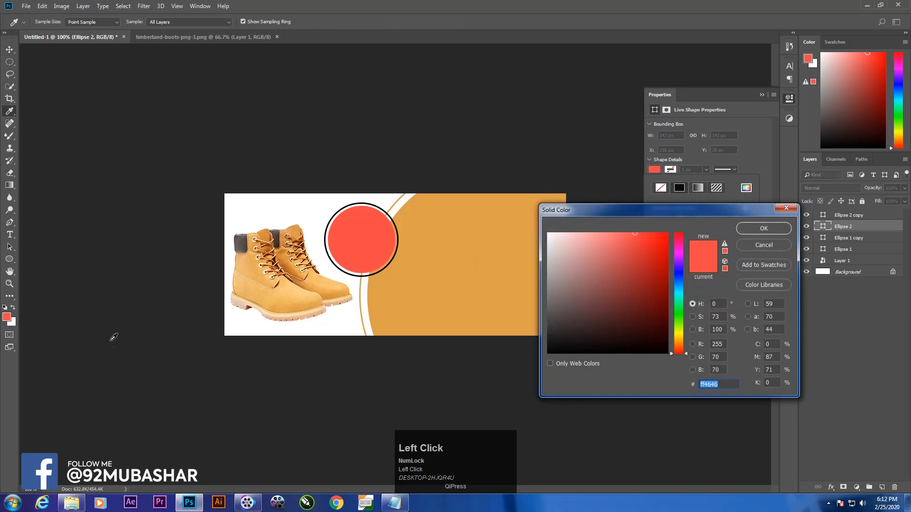
pyautogui.click(269, 245)
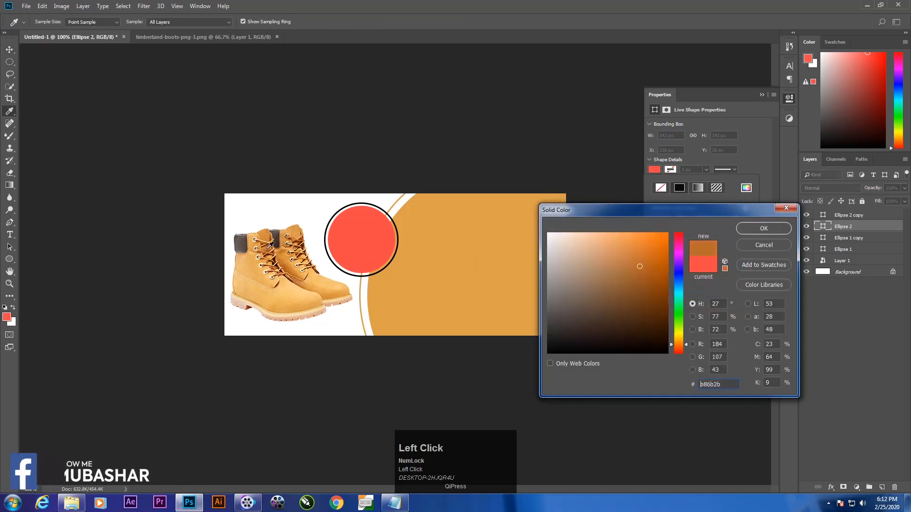
pyautogui.click(760, 228)
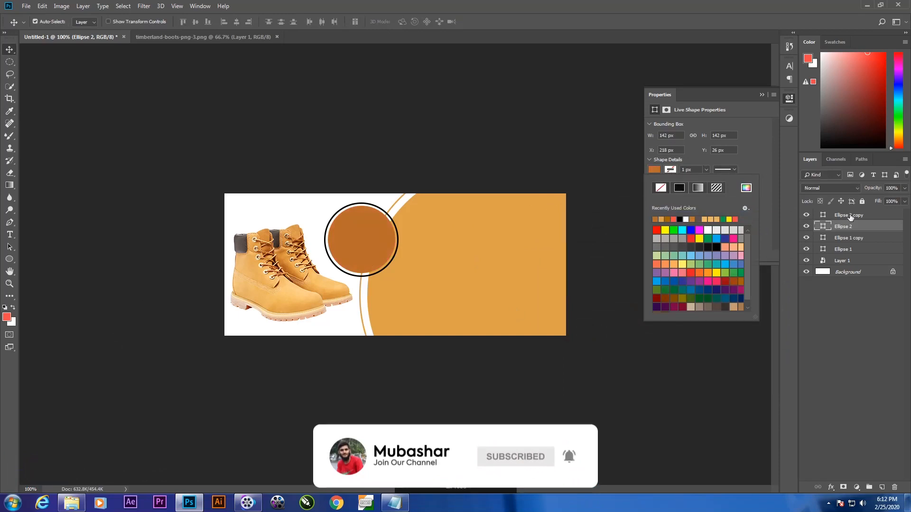
# Step: Change the black ring's stroke to #b86b2b, sampled from the small brown circle, and collapse the shape properties
pyautogui.doubleClick(849, 215)
pyautogui.click(876, 217)
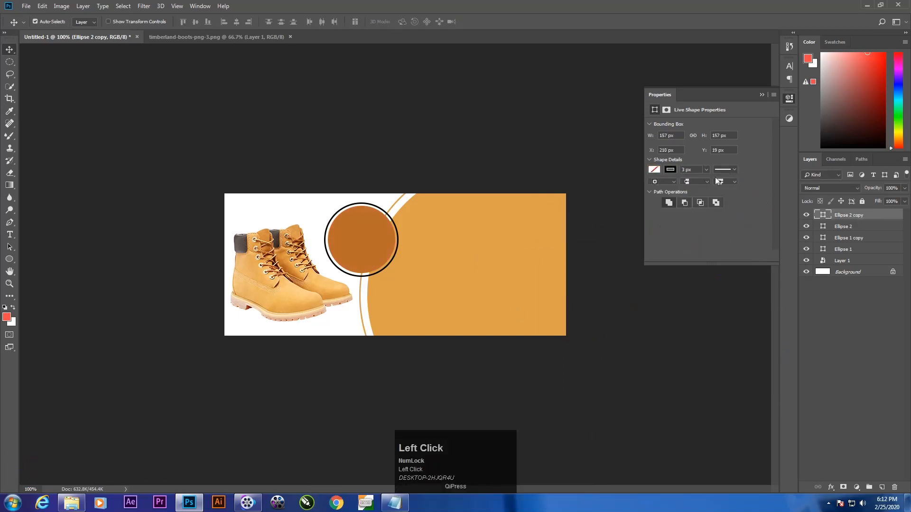
pyautogui.click(669, 171)
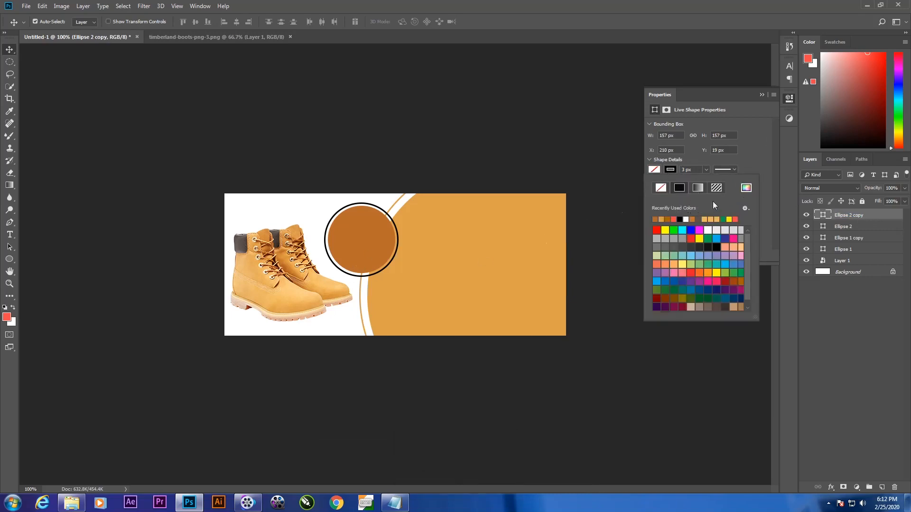
pyautogui.click(746, 188)
pyautogui.click(363, 231)
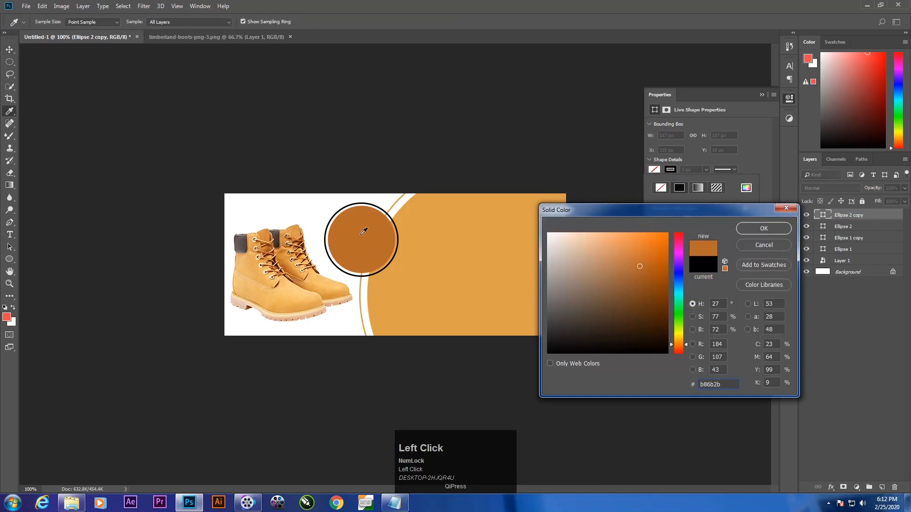
pyautogui.click(758, 226)
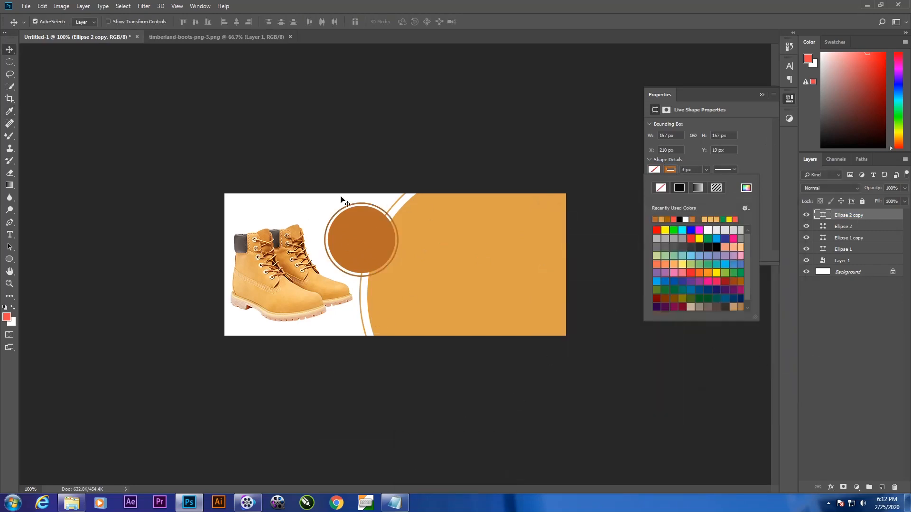
pyautogui.click(758, 94)
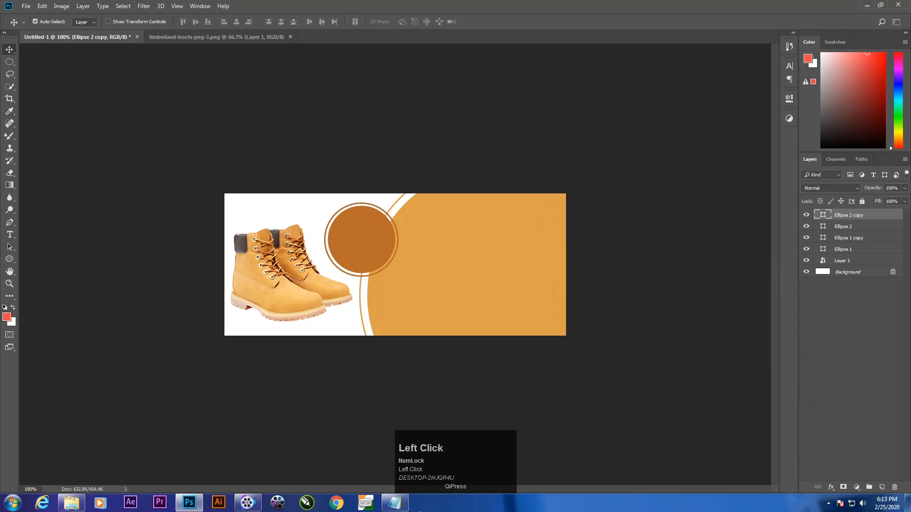
# Step: Switch to Notepad and copy the three lines "best running", "shoes" and "all from brand names you love!"
pyautogui.click(394, 503)
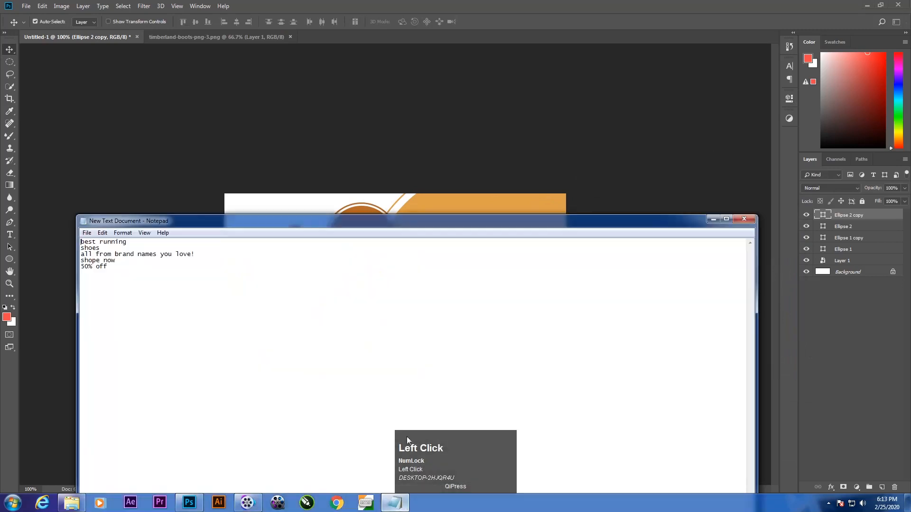
pyautogui.click(82, 245)
pyautogui.moveTo(82, 243); pyautogui.dragTo(197, 254)
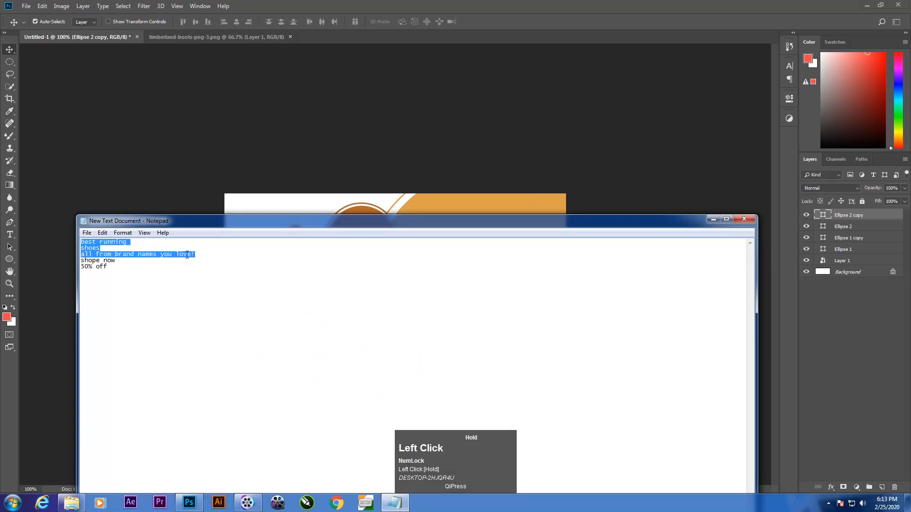
pyautogui.rightClick(187, 255)
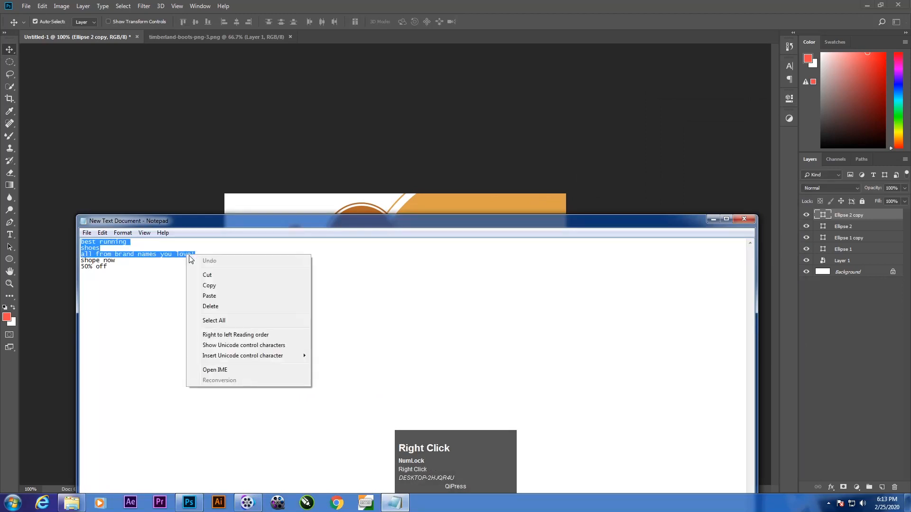
pyautogui.click(218, 286)
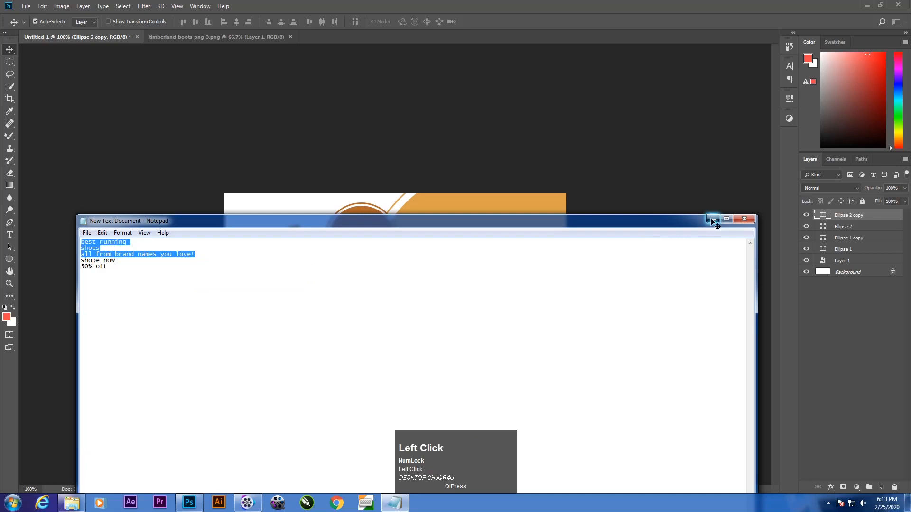
# Step: Return to Photoshop and paste the three copied lines as a text layer over the large orange circle
pyautogui.click(713, 219)
pyautogui.press('t')
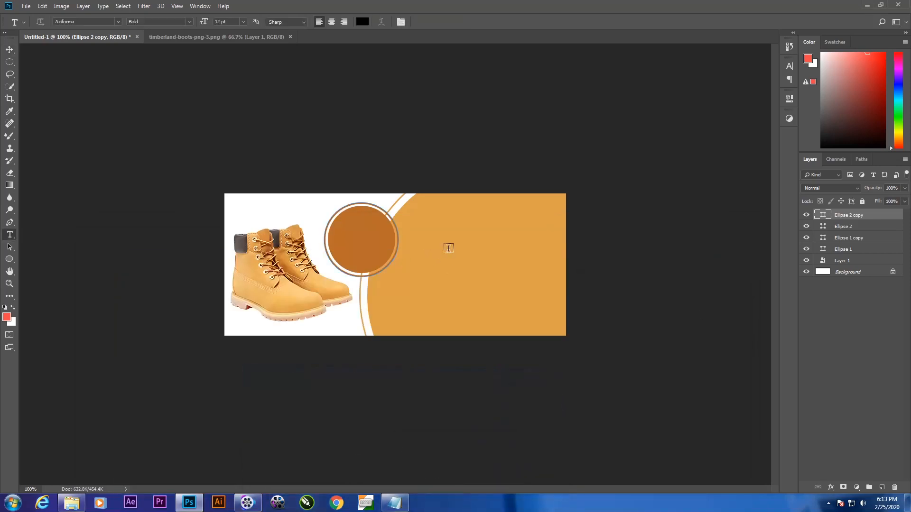
pyautogui.click(448, 248)
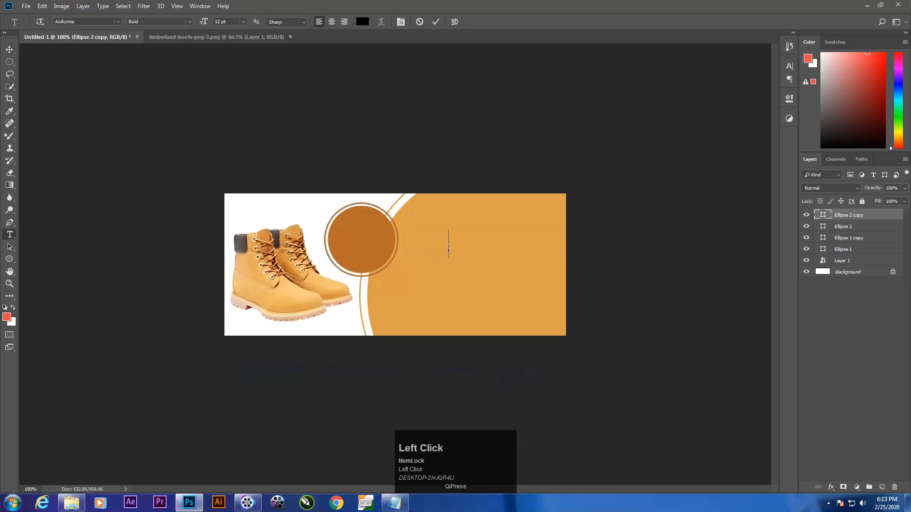
pyautogui.click(787, 66)
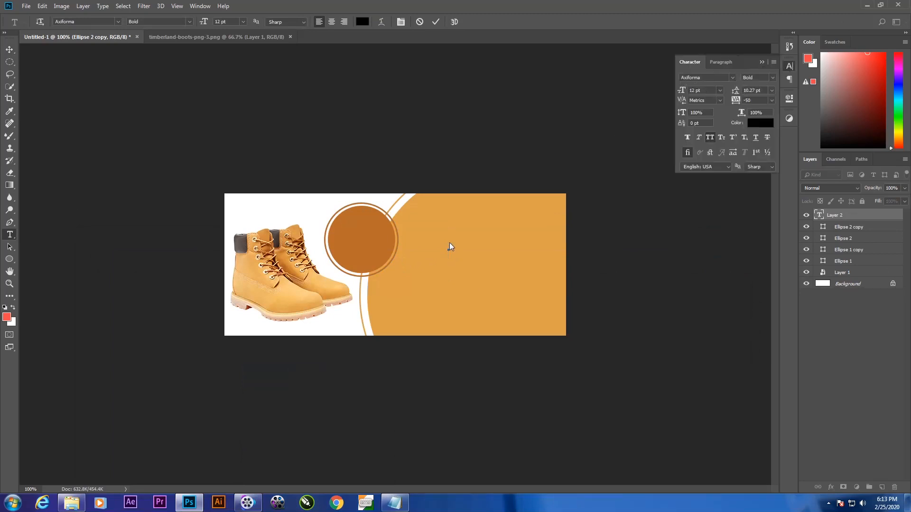
pyautogui.hotkey('ctrl', 'v')
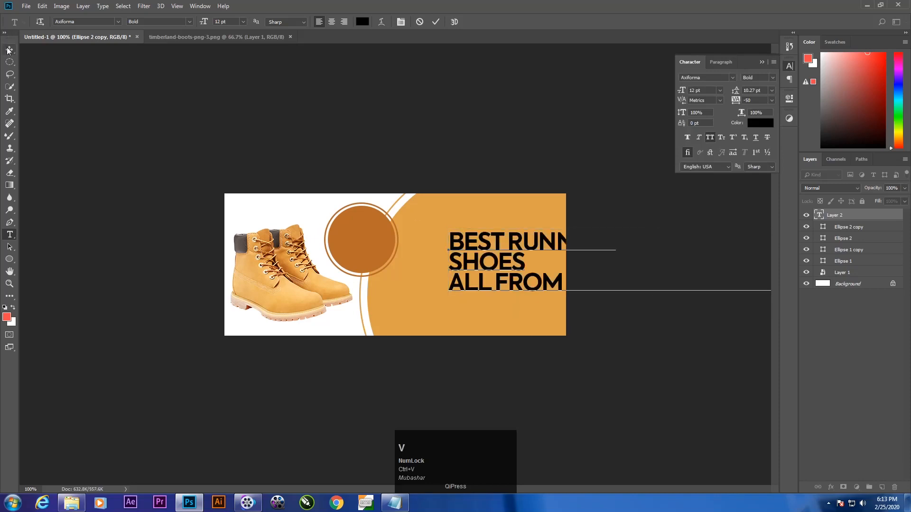
pyautogui.click(8, 51)
# Step: Shrink the pasted text to about 3.19 pt and place it in the upper part of the large orange circle
pyautogui.moveTo(478, 268); pyautogui.dragTo(408, 288)
pyautogui.hotkey('ctrl', 't')
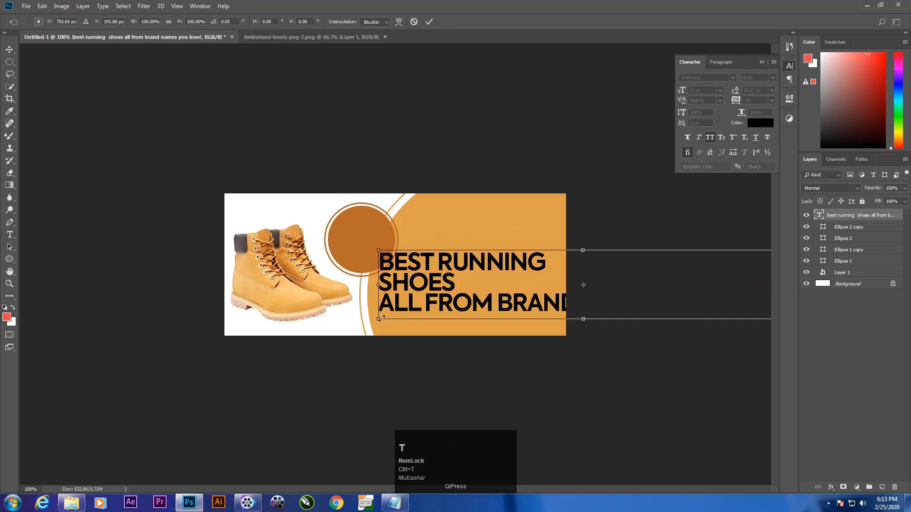
pyautogui.moveTo(379, 318); pyautogui.dragTo(426, 192)
pyautogui.press('Return')
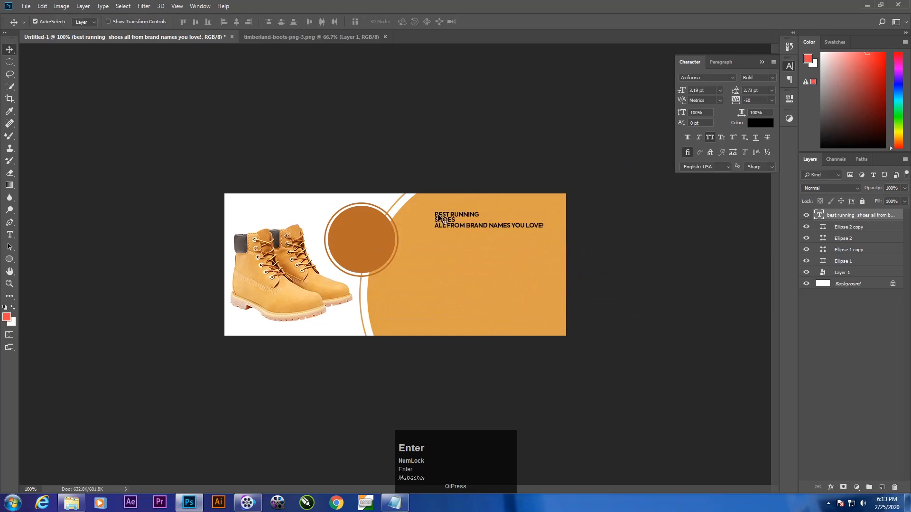
# Step: Copy "BEST RUNNING" from the three-line text and paste it as a separate text layer below
pyautogui.press('t')
pyautogui.moveTo(434, 212); pyautogui.dragTo(481, 213)
pyautogui.hotkey('ctrl', 'c')
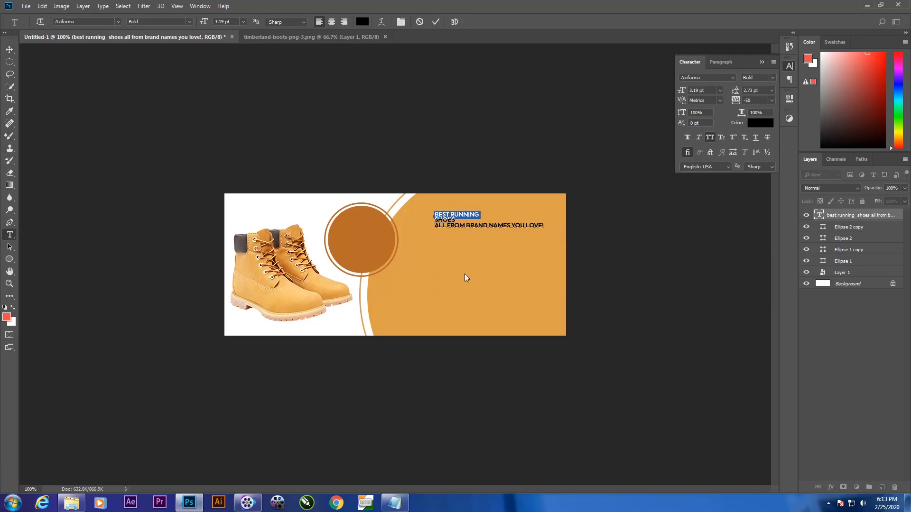
pyautogui.write('T')
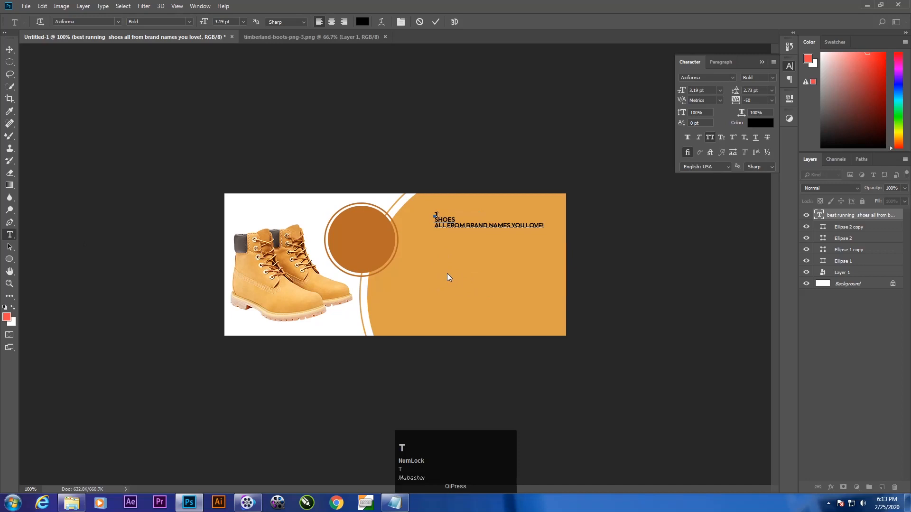
pyautogui.press('BackSpace')
pyautogui.hotkey('ctrl', 'v')
pyautogui.click(463, 288)
pyautogui.hotkey('ctrl', 'v')
pyautogui.click(14, 50)
# Step: Move the separate "BEST RUNNING" line into the orange area and scale it to fit there
pyautogui.moveTo(511, 277); pyautogui.dragTo(453, 259)
pyautogui.hotkey('ctrl', 't')
pyautogui.moveTo(575, 254); pyautogui.dragTo(514, 258)
pyautogui.press('Return')
# Step: Copy "SHOES" from the three-line text into its own text layer and position it enlarged below "BEST RUNNING"
pyautogui.press('t')
pyautogui.moveTo(456, 220); pyautogui.dragTo(433, 221)
pyautogui.hotkey('ctrl', 'c')
pyautogui.click(462, 286)
pyautogui.hotkey('ctrl', 'v')
pyautogui.click(10, 50)
pyautogui.click(483, 256)
pyautogui.moveTo(477, 250); pyautogui.dragTo(457, 303)
pyautogui.keyDown('alt'); pyautogui.moveTo(457, 303); pyautogui.dragTo(548, 230); pyautogui.keyUp('alt')
# Step: Copy "ALL FROM BRAND NAMES YOU LOVE!" from the three-line text and paste it as its own text layer
pyautogui.press('t')
pyautogui.hotkey('ctrl', 'c')
pyautogui.click(504, 305)
pyautogui.rightClick(496, 301)
pyautogui.moveTo(419, 305); pyautogui.dragTo(527, 305)
pyautogui.hotkey('ctrl', 'v')
pyautogui.click(8, 47)
# Step: Scale the separate brand-names line down to about 3 pt and place it below "SHOES"
pyautogui.moveTo(471, 303); pyautogui.dragTo(439, 312)
pyautogui.rightClick(446, 217)
pyautogui.hotkey('ctrl', 't')
pyautogui.moveTo(601, 303); pyautogui.dragTo(497, 298)
pyautogui.press('Return')
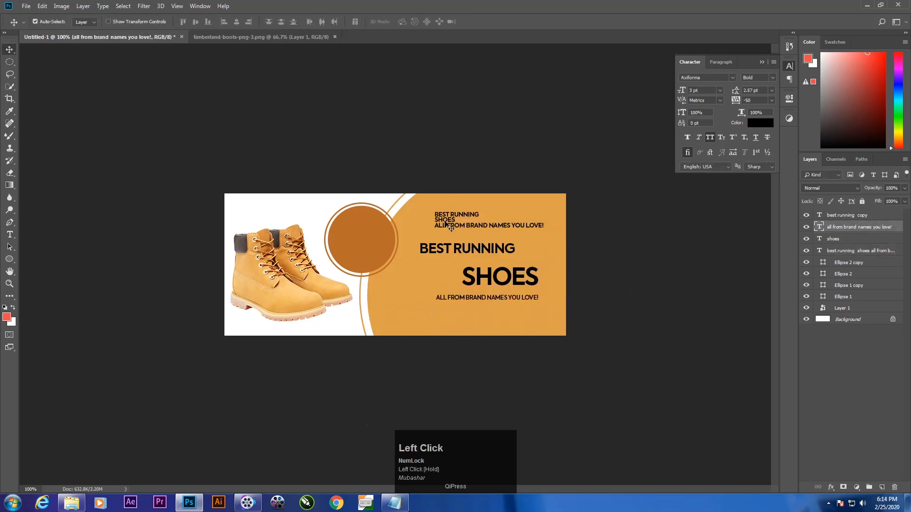
# Step: Delete the original three-line text and stack "BEST RUNNING" directly above "SHOES", enlarging "SHOES" to about 15.32 pt
pyautogui.click(446, 223)
pyautogui.press('Delete')
pyautogui.moveTo(456, 252); pyautogui.dragTo(478, 241)
pyautogui.moveTo(472, 279); pyautogui.dragTo(442, 279)
pyautogui.hotkey('ctrl', 't')
pyautogui.press('Return')
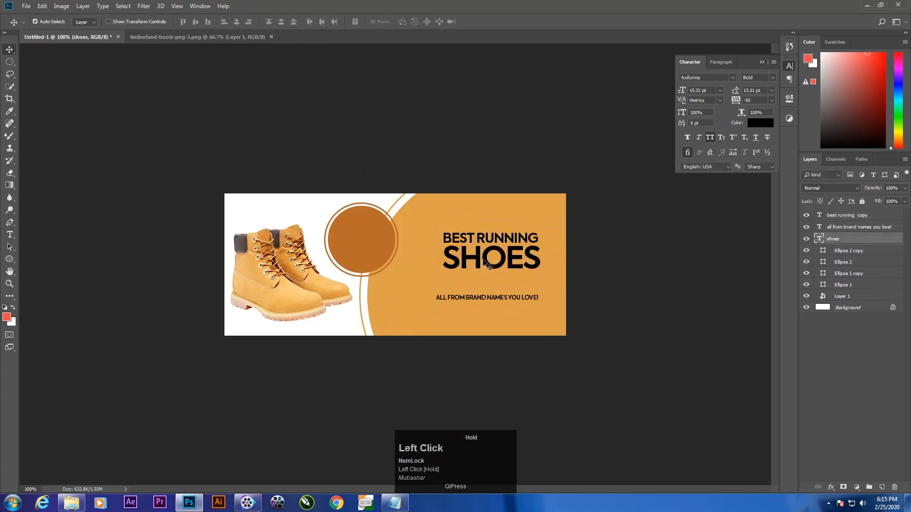
# Step: Scale the brand-names line to about 2.79 pt and move it directly under "SHOES"
pyautogui.click(475, 298)
pyautogui.hotkey('ctrl', 't')
pyautogui.moveTo(438, 305); pyautogui.dragTo(477, 278)
pyautogui.press('Return')
# Step: Align the three text layers on their horizontal centres and move the brand-names layer below the shoes layer in the stack
pyautogui.click(851, 239)
pyautogui.keyDown('shift'); pyautogui.click(850, 216); pyautogui.keyUp('shift')
pyautogui.click(237, 23)
pyautogui.click(853, 330)
pyautogui.moveTo(845, 226); pyautogui.dragTo(843, 244)
# Step: Fine-tune the vertical spacing of the brand-names line and "BEST RUNNING" around "SHOES"
pyautogui.press('Up')
pyautogui.press('Up')
pyautogui.press('Up')
pyautogui.press('Up')
pyautogui.press('Up')
pyautogui.press('Up')
pyautogui.press('Down')
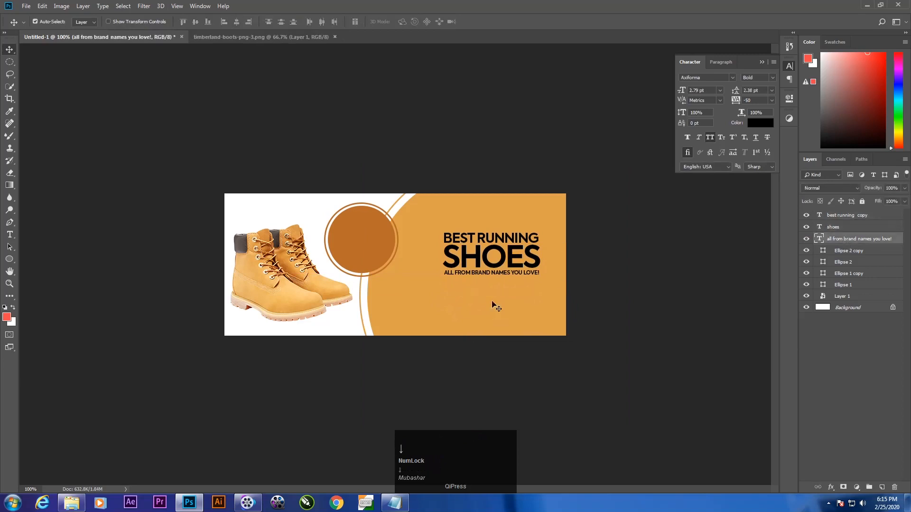
pyautogui.click(479, 239)
pyautogui.rightClick(479, 239)
pyautogui.click(488, 246)
pyautogui.press('Up')
pyautogui.click(840, 372)
pyautogui.click(471, 273)
pyautogui.click(758, 356)
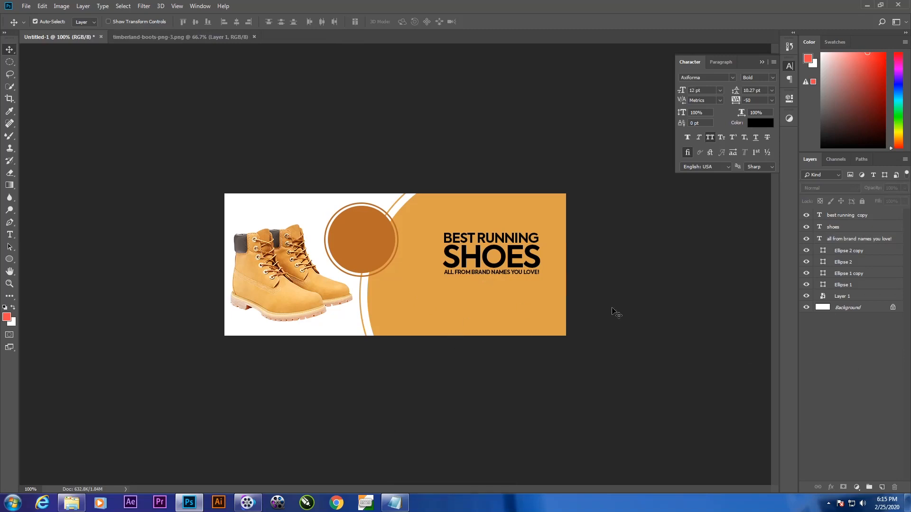
# Step: Set the font style of the "BEST RUNNING" text to Axiforma Regular
pyautogui.click(859, 229)
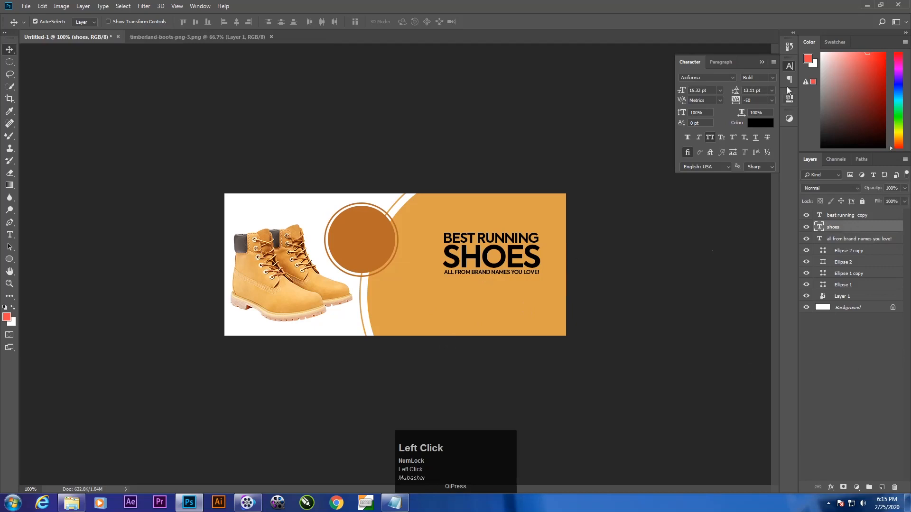
pyautogui.click(841, 215)
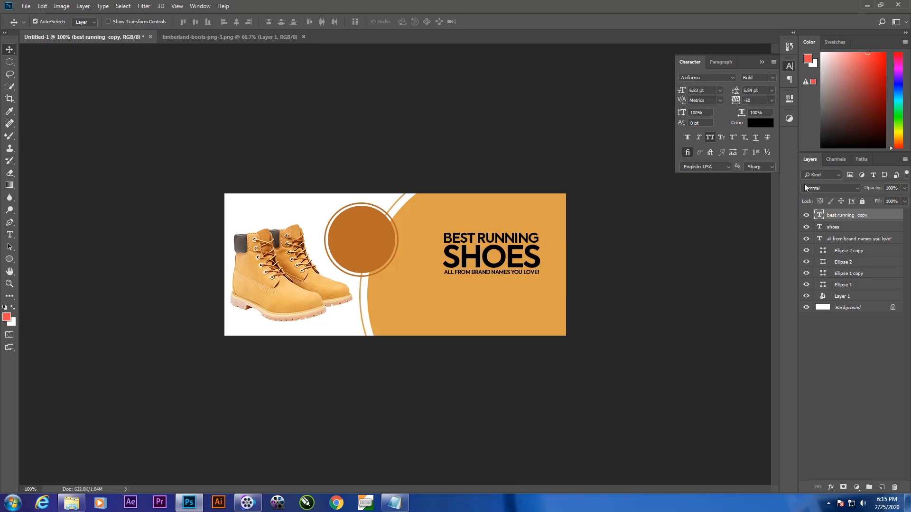
pyautogui.click(772, 78)
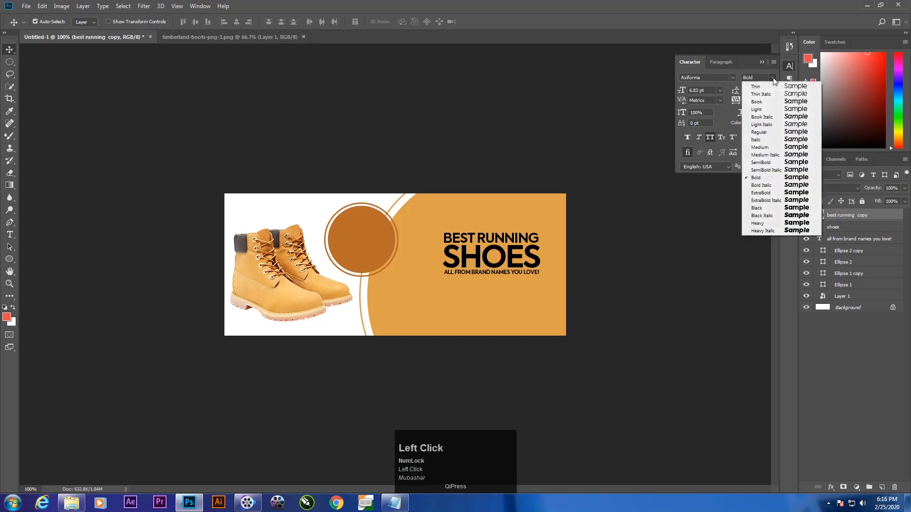
pyautogui.click(775, 132)
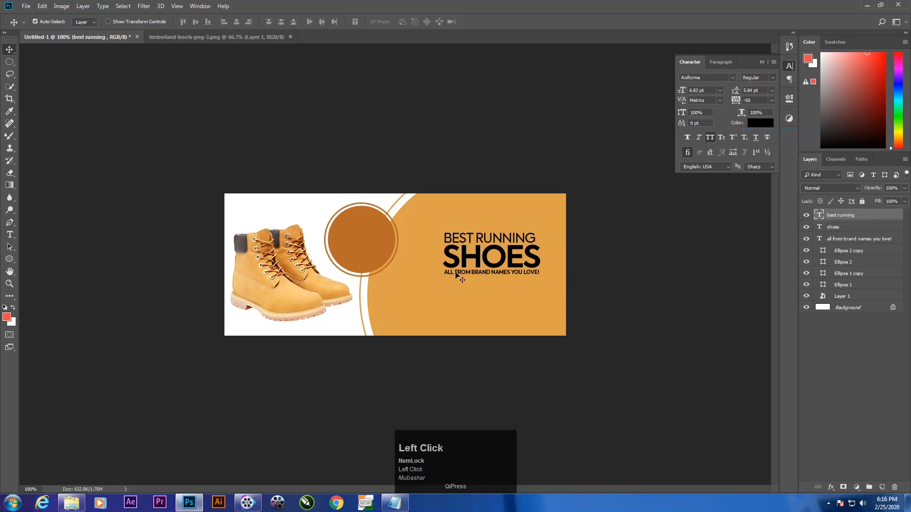
# Step: Set the font style of the brand-names line to Axiforma Light
pyautogui.click(838, 238)
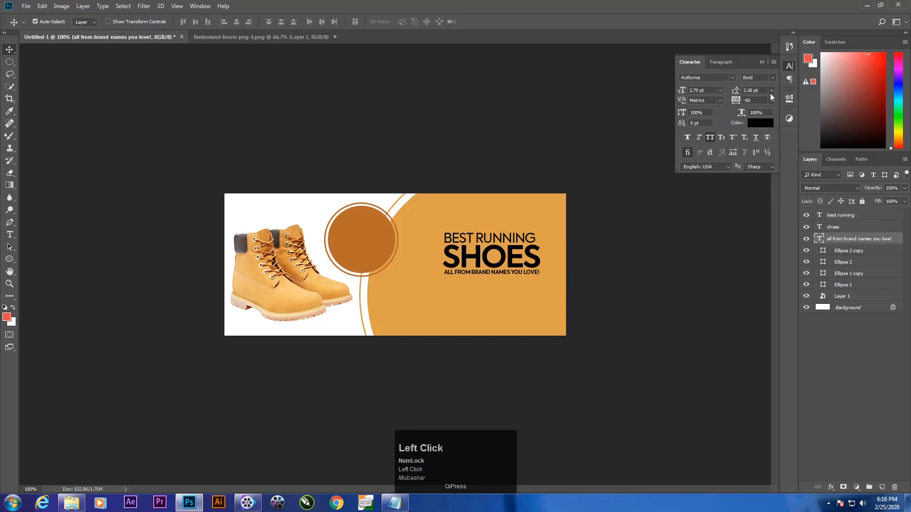
pyautogui.click(774, 77)
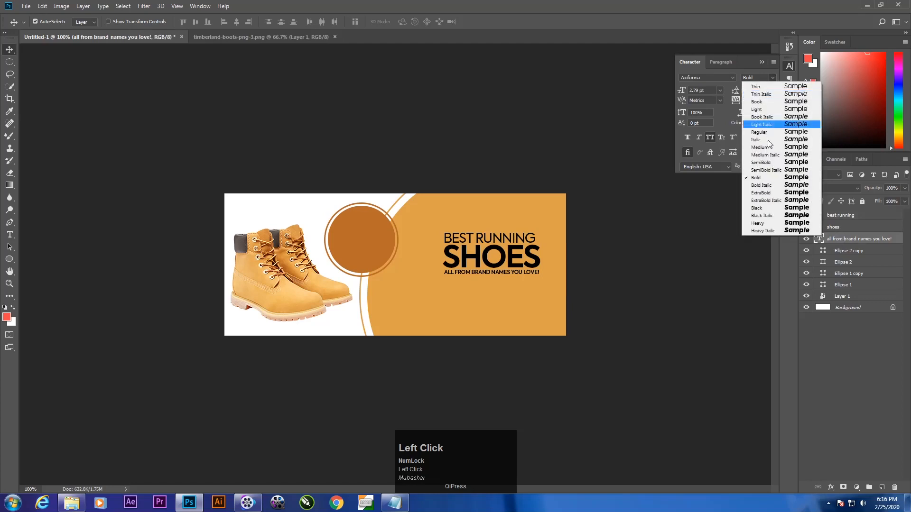
pyautogui.click(771, 108)
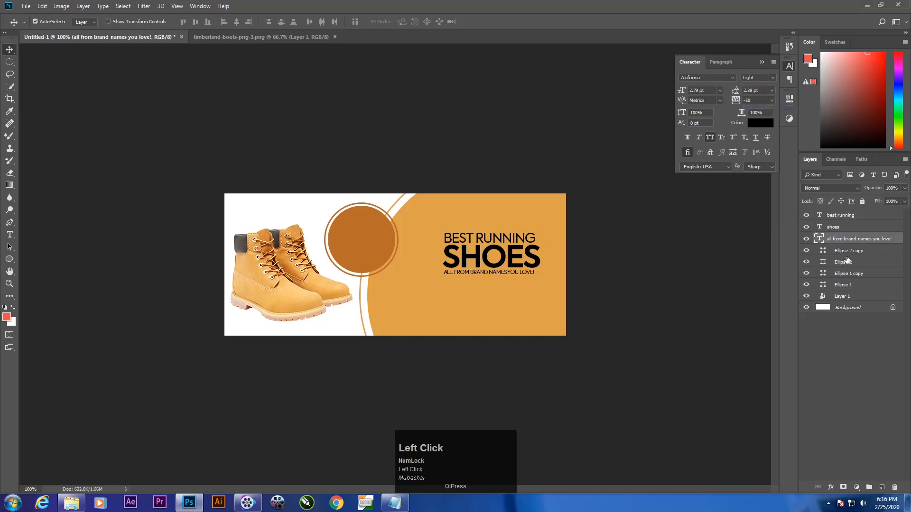
# Step: Centre the three text layers horizontally on each other, enlarge them together to about 133%, and shift them slightly down and left
pyautogui.keyDown('shift'); pyautogui.click(840, 214); pyautogui.keyUp('shift')
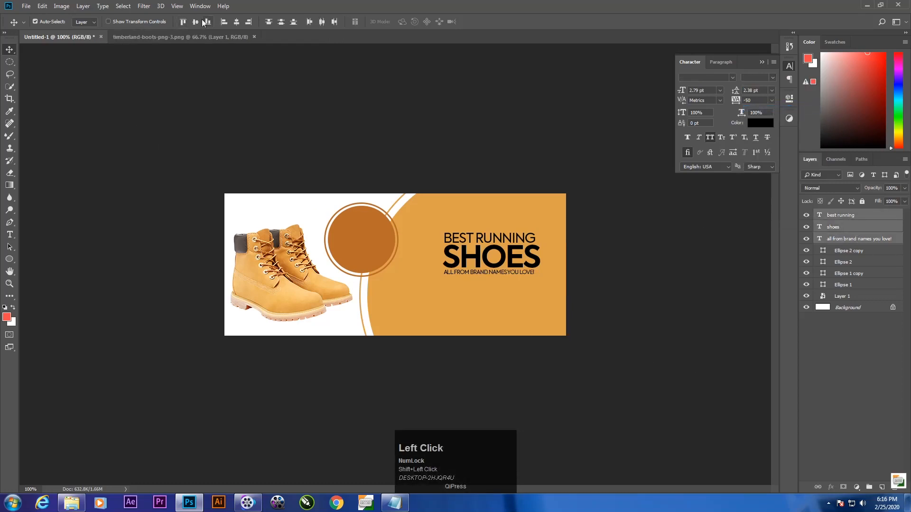
pyautogui.click(236, 22)
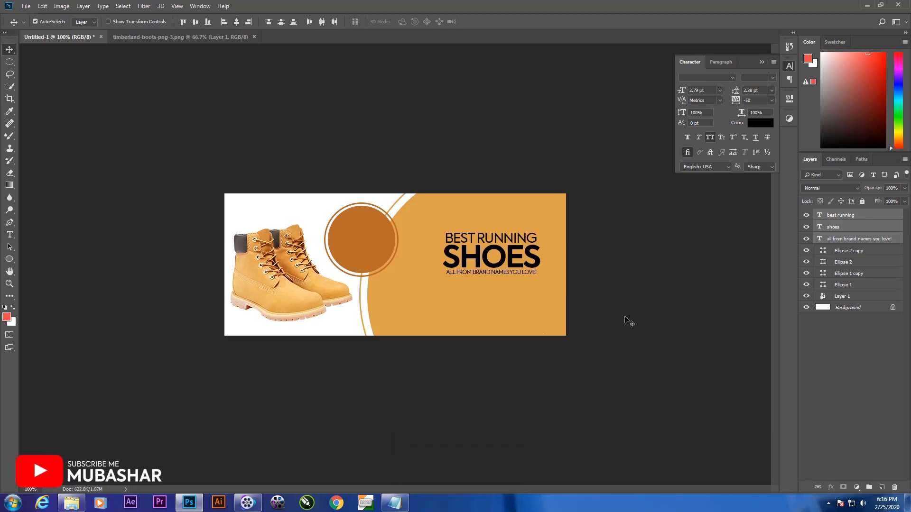
pyautogui.hotkey('ctrl', 't')
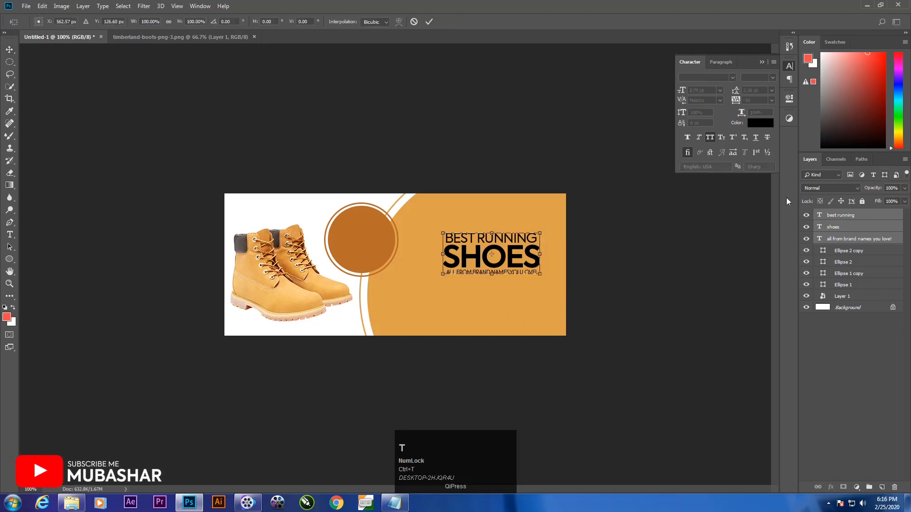
pyautogui.moveTo(442, 275)
pyautogui.mouseDown()
pyautogui.moveTo(415, 293)
pyautogui.moveTo(427, 282)
pyautogui.mouseUp()
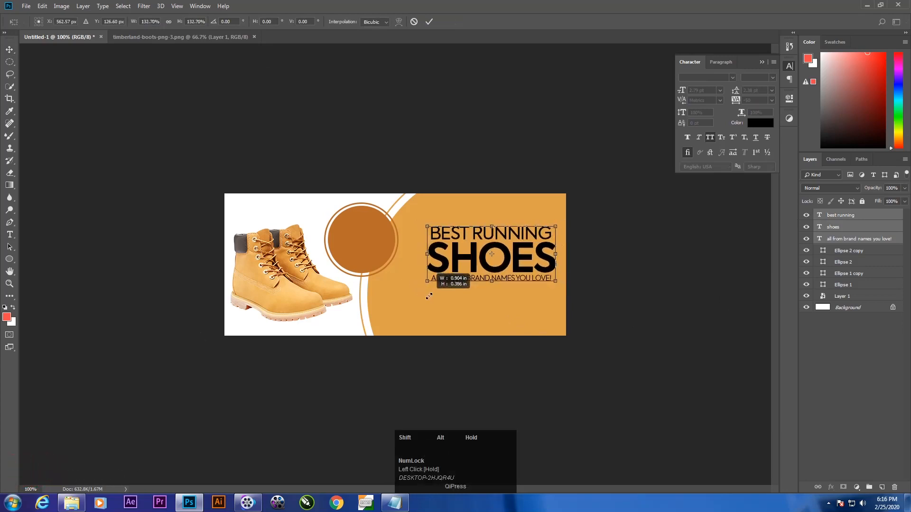
pyautogui.moveTo(490, 271)
pyautogui.mouseDown()
pyautogui.moveTo(481, 271)
pyautogui.moveTo(486, 281)
pyautogui.mouseUp()
pyautogui.press('Return')
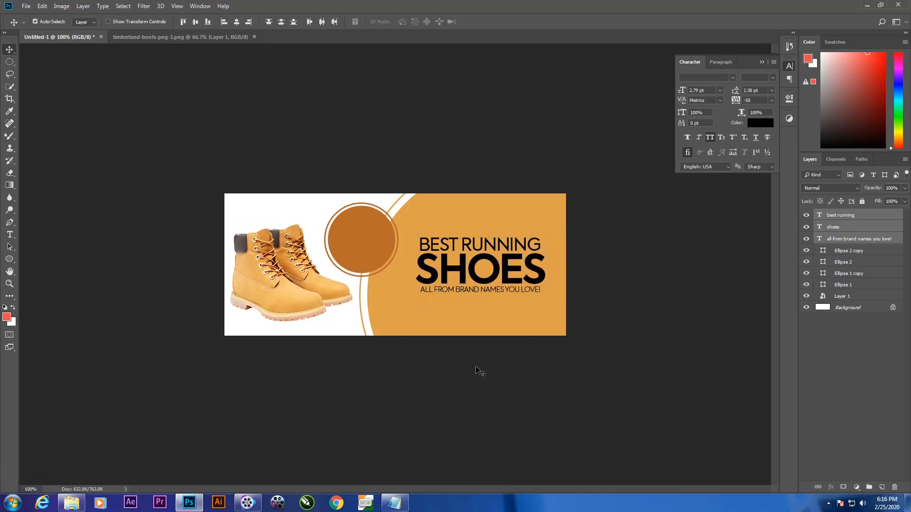
pyautogui.click(830, 348)
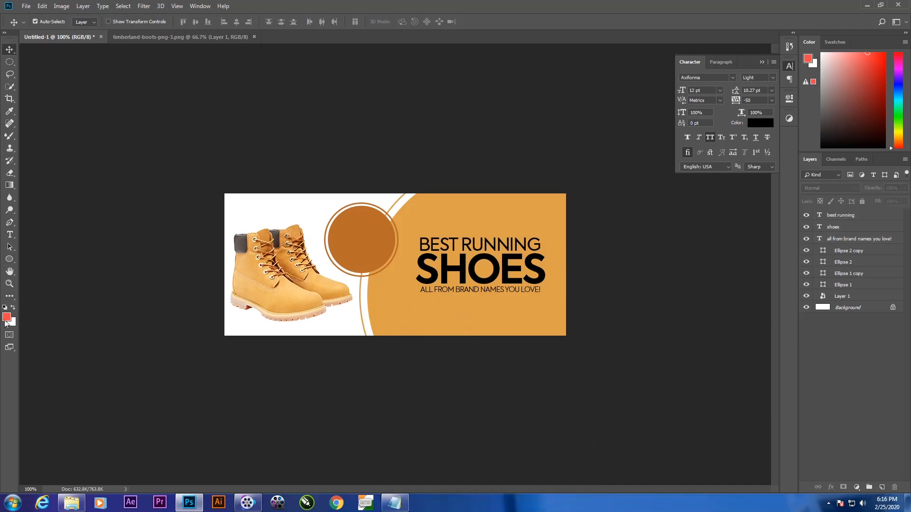
# Step: Draw a rectangle about 135 x 37 px below the brand-names line
pyautogui.click(9, 262)
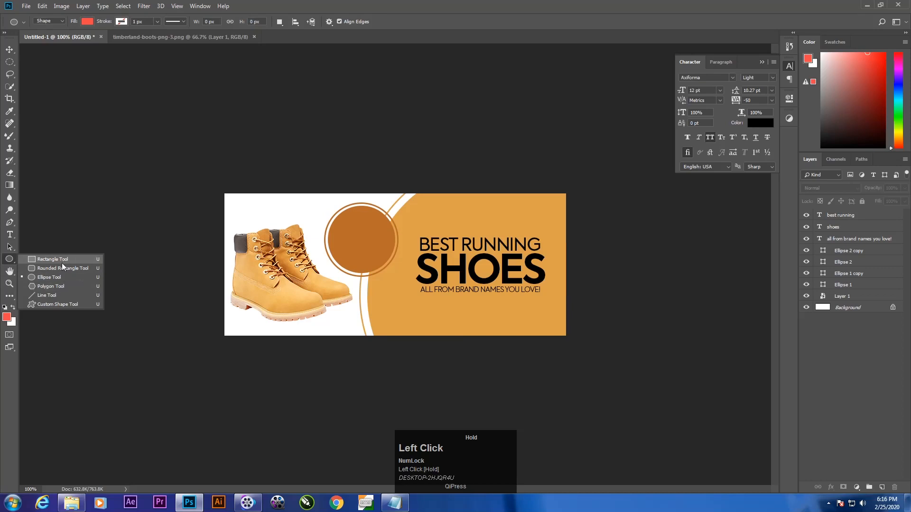
pyautogui.click(62, 263)
pyautogui.moveTo(451, 302); pyautogui.dragTo(518, 320)
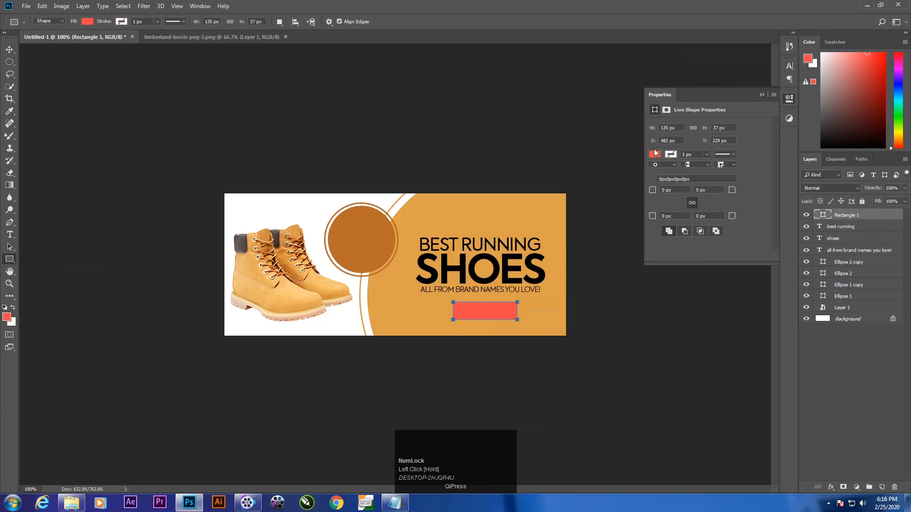
# Step: Fill the rectangle with white and move it left to about X 472 px, centred under the text
pyautogui.click(654, 153)
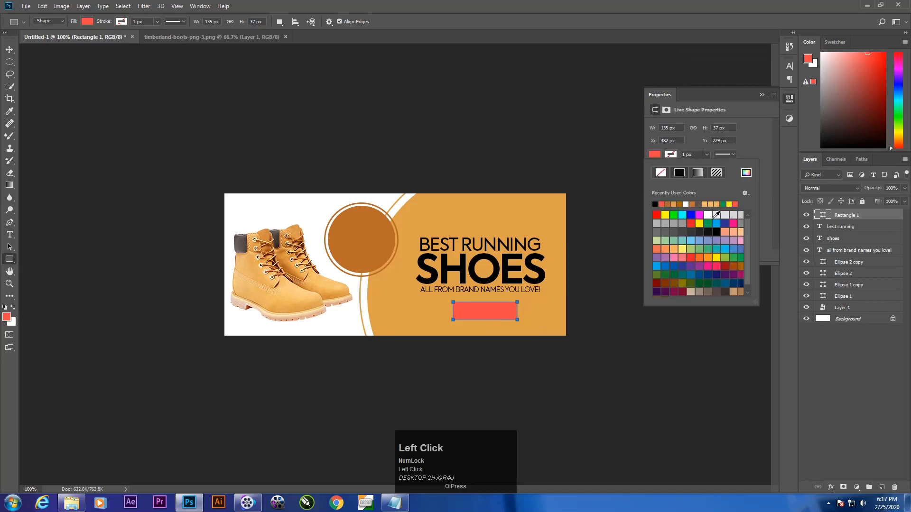
pyautogui.click(706, 214)
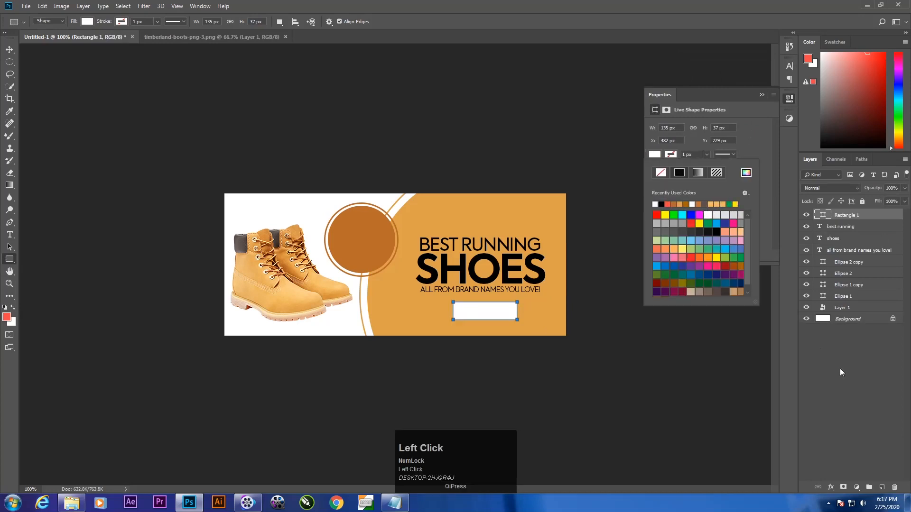
pyautogui.click(850, 379)
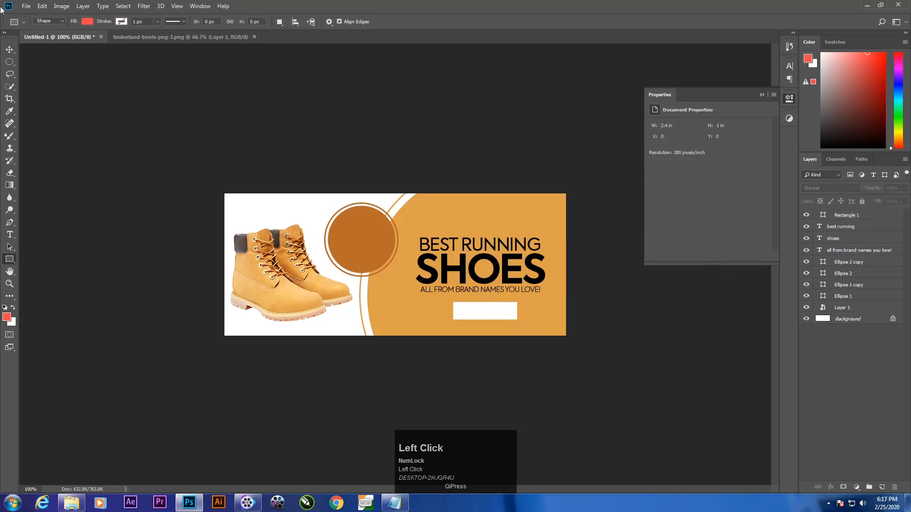
pyautogui.click(9, 46)
pyautogui.moveTo(484, 308)
pyautogui.mouseDown()
pyautogui.moveTo(474, 310)
pyautogui.moveTo(483, 309)
pyautogui.mouseUp()
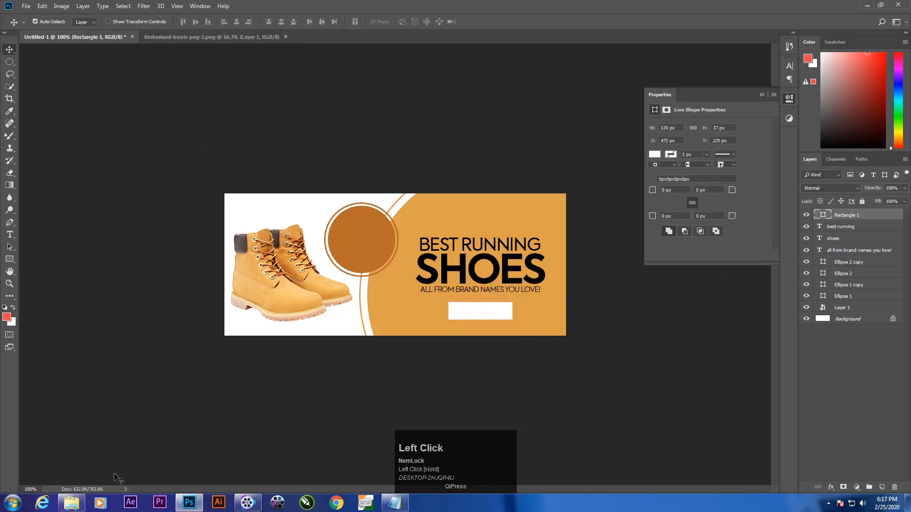
# Step: Open the reference animation show.gif from the test folder, review its layout, and return to Photoshop
pyautogui.click(72, 502)
pyautogui.doubleClick(465, 186)
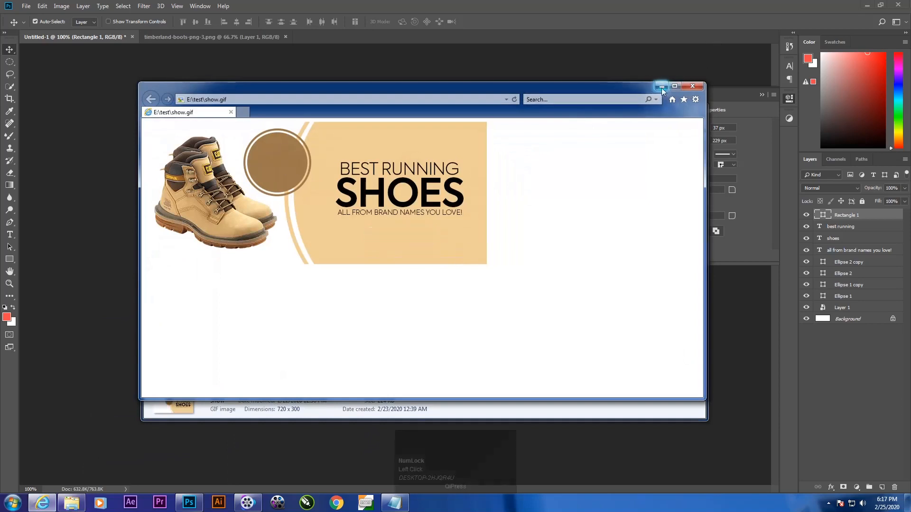
pyautogui.click(692, 86)
pyautogui.click(663, 107)
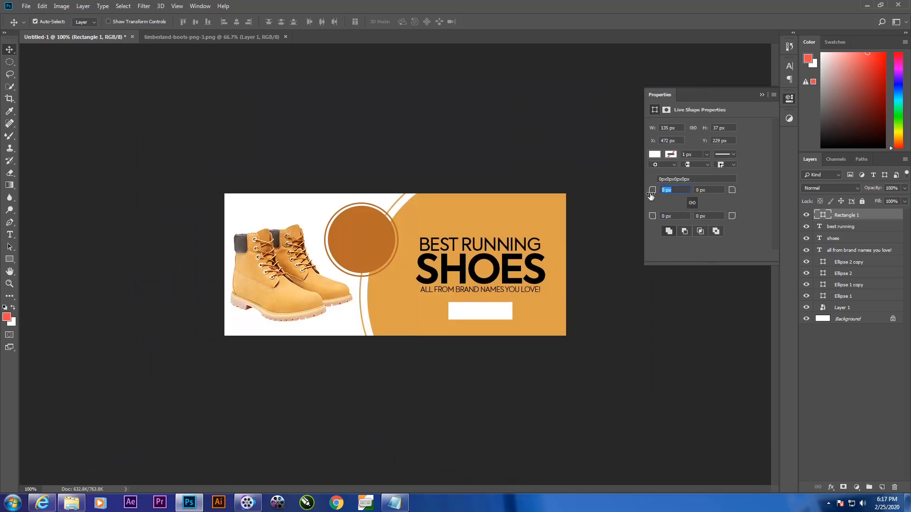
# Step: Round all corners of the white rectangle into a pill shape and move it slightly down
pyautogui.moveTo(671, 189); pyautogui.dragTo(651, 190)
pyautogui.press('Return')
pyautogui.click(762, 94)
pyautogui.moveTo(473, 310); pyautogui.dragTo(477, 315)
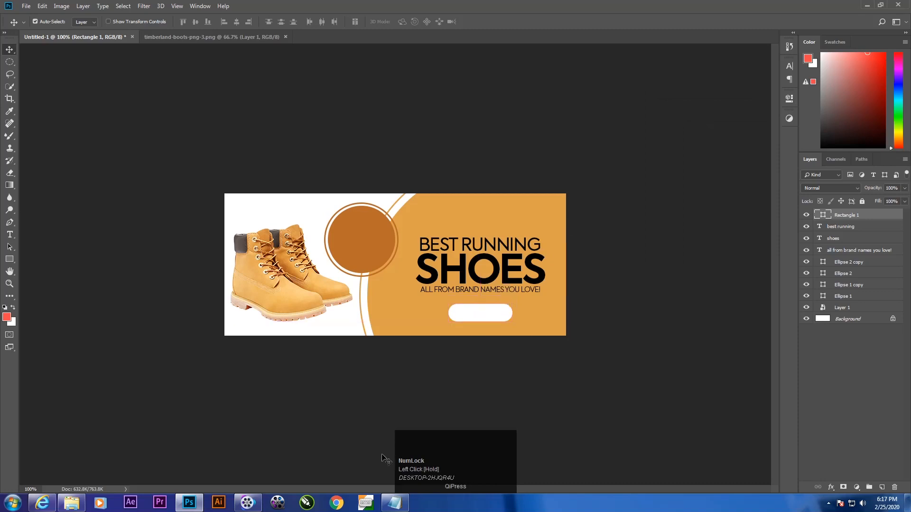
# Step: Copy "shope now" from the Notepad text file and paste it as a new text layer beside the white pill shape
pyautogui.click(395, 503)
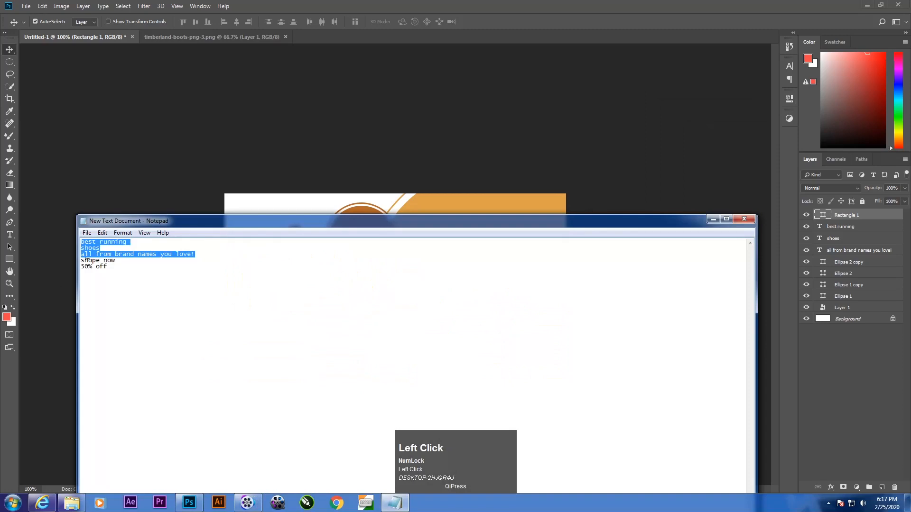
pyautogui.moveTo(115, 263); pyautogui.dragTo(81, 264)
pyautogui.rightClick(81, 264)
pyautogui.click(121, 291)
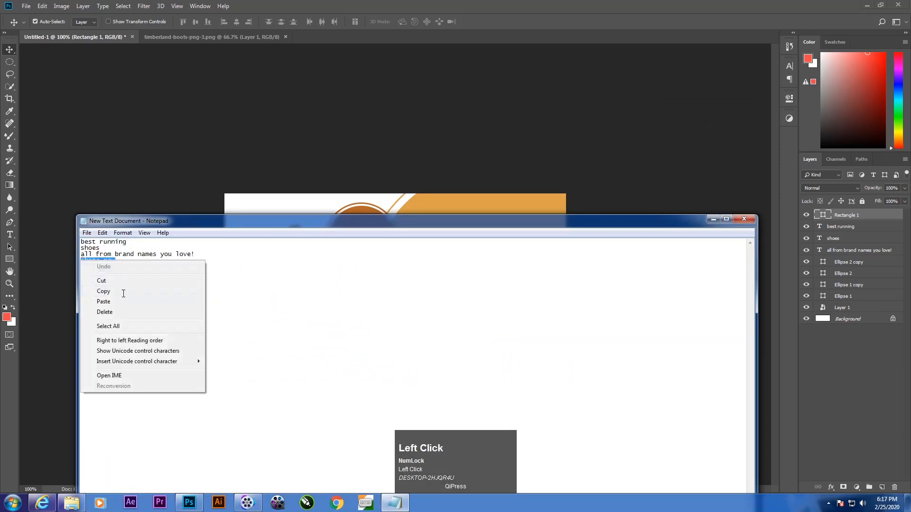
pyautogui.click(713, 218)
pyautogui.press('t')
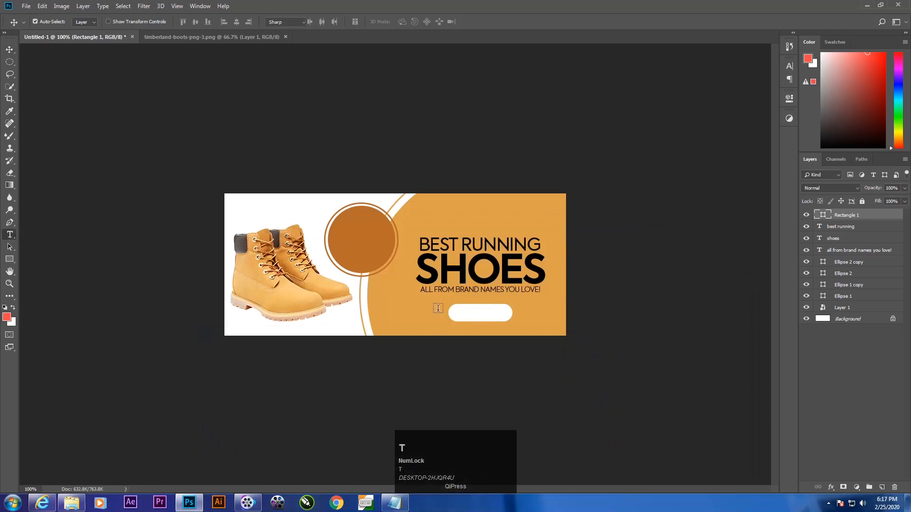
pyautogui.click(436, 308)
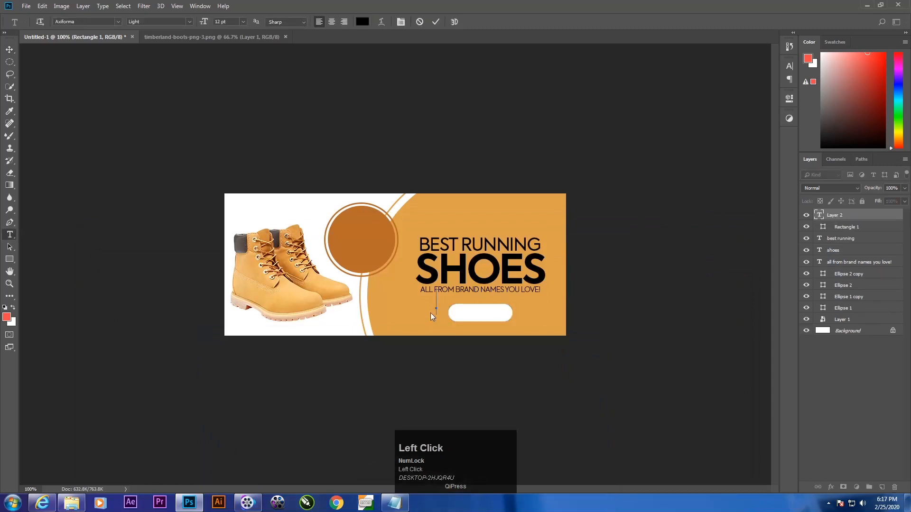
pyautogui.hotkey('ctrl', 'v')
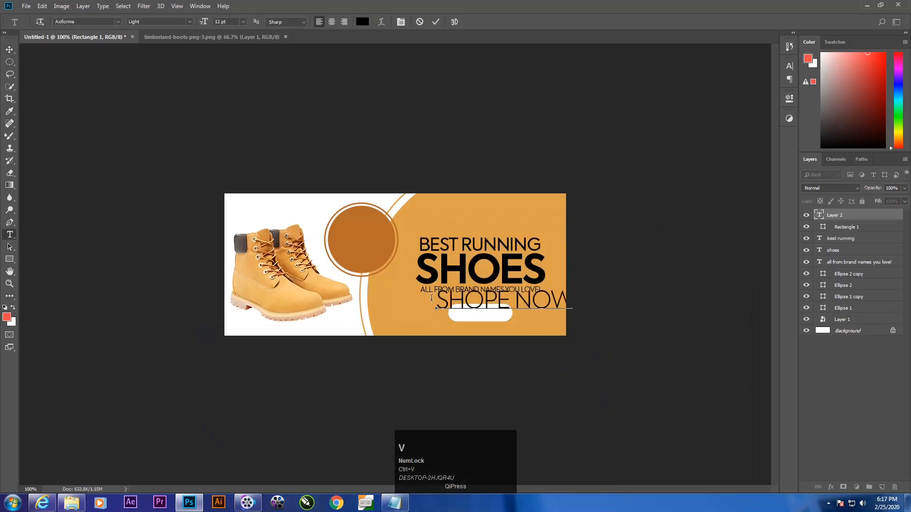
# Step: Move the SHOPE NOW text into the white pill, scale it to about 29.4%, and set its font style to Book
pyautogui.click(9, 48)
pyautogui.moveTo(473, 311); pyautogui.dragTo(431, 322)
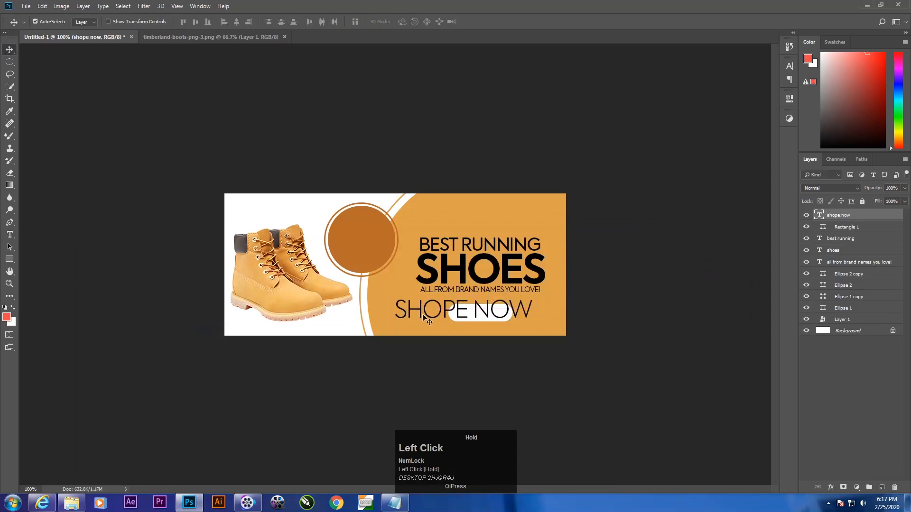
pyautogui.hotkey('ctrl', 't')
pyautogui.moveTo(532, 295); pyautogui.dragTo(491, 315)
pyautogui.click(790, 66)
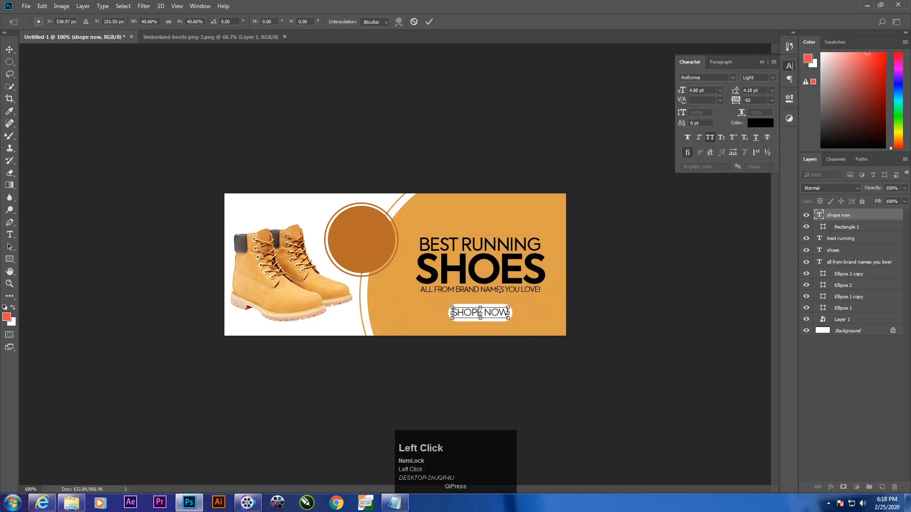
pyautogui.moveTo(509, 307); pyautogui.dragTo(502, 309)
pyautogui.press('Return')
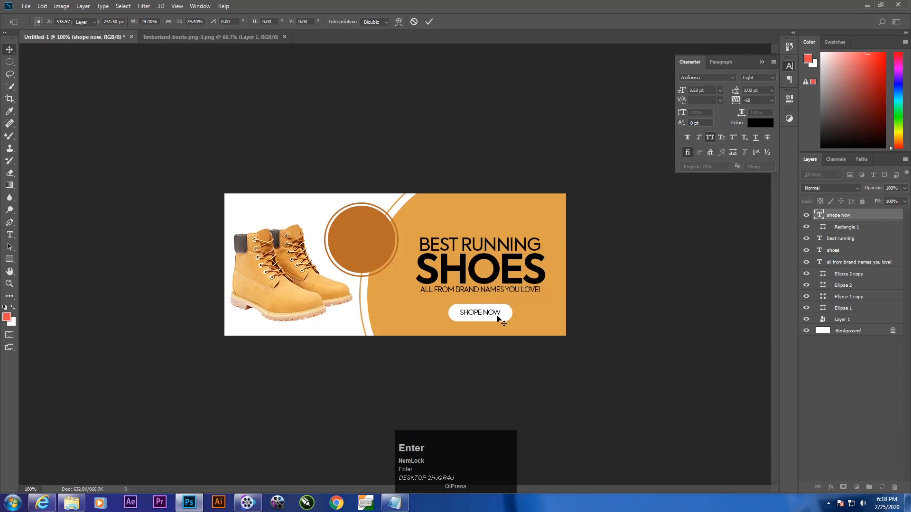
pyautogui.click(772, 78)
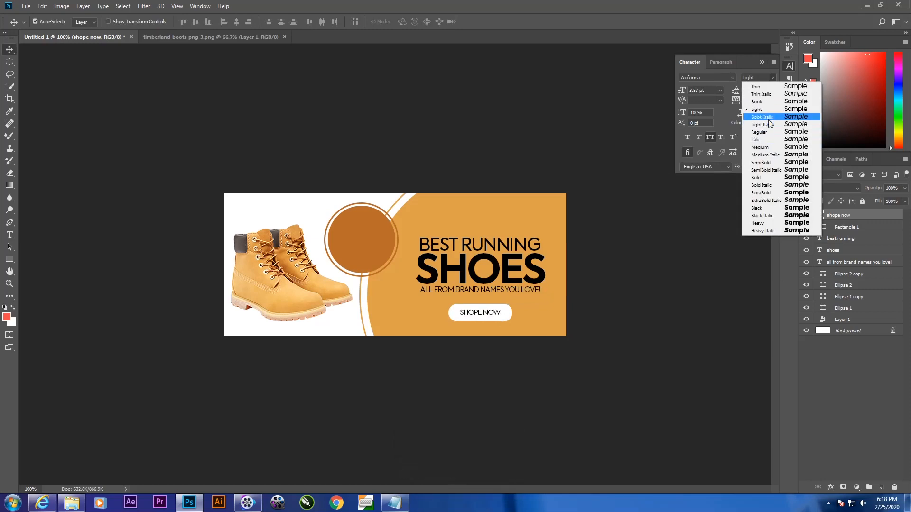
pyautogui.click(763, 101)
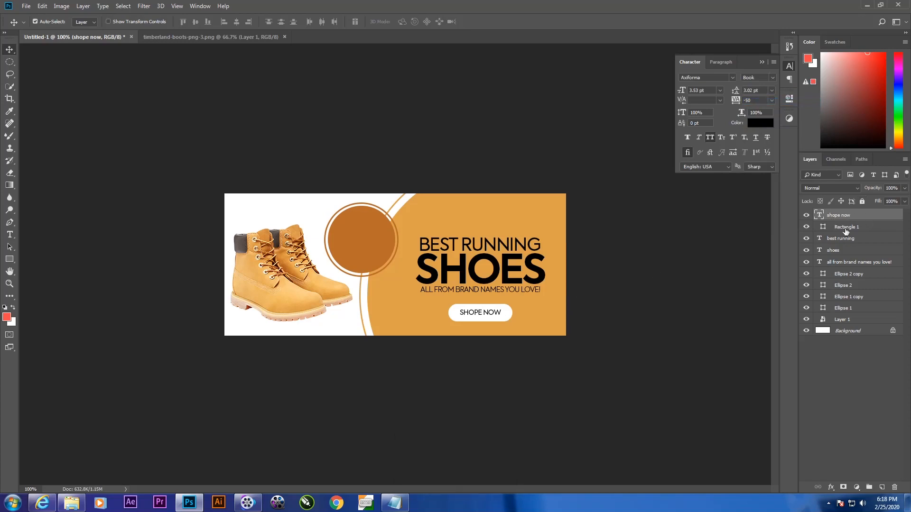
# Step: Align the vertical centres of the shope now text layer and the white pill layer
pyautogui.click(805, 227)
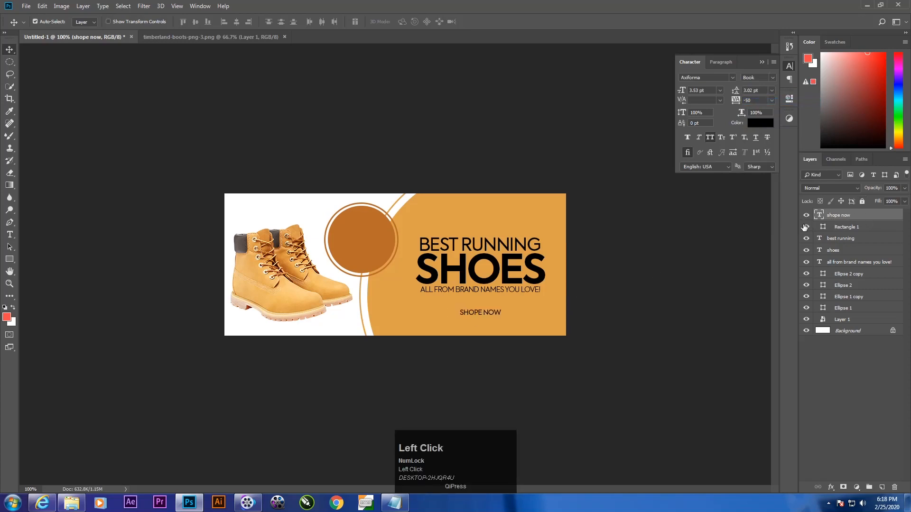
pyautogui.click(805, 227)
pyautogui.click(805, 215)
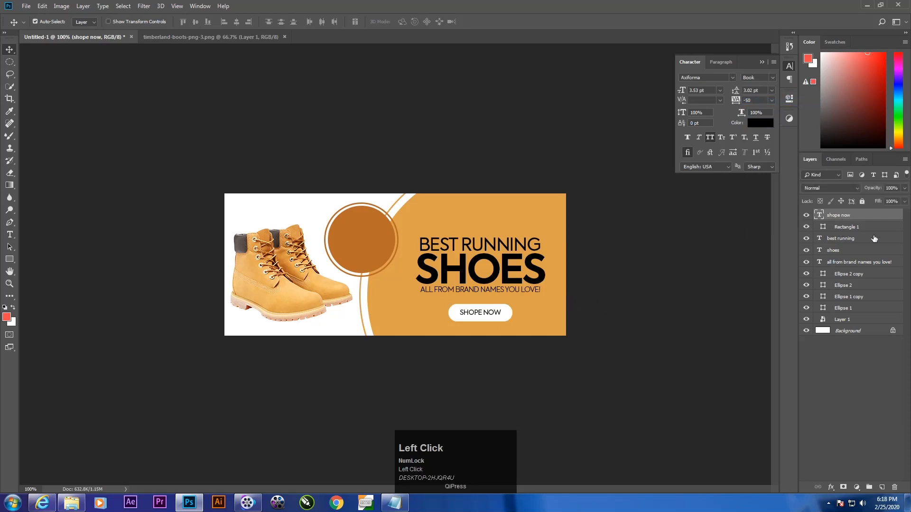
pyautogui.keyDown('shift'); pyautogui.click(868, 227); pyautogui.keyUp('shift')
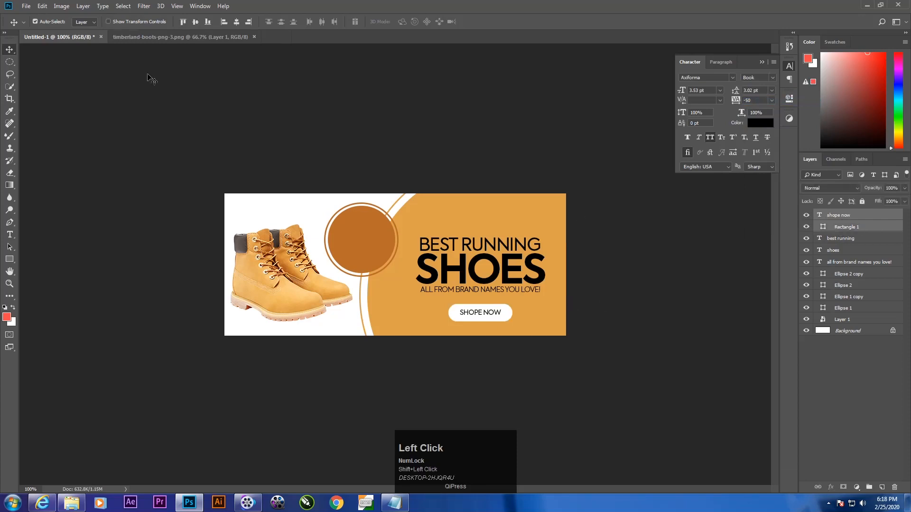
pyautogui.click(195, 22)
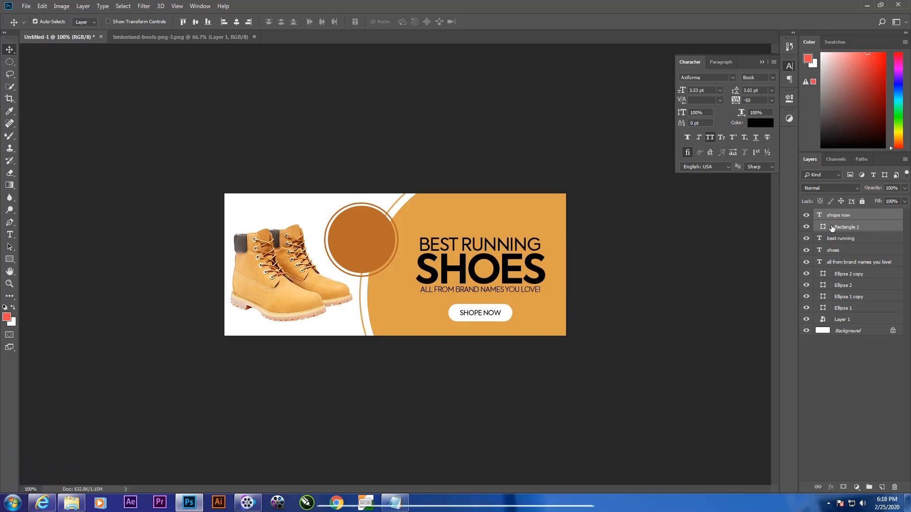
# Step: Merge the shope now text and white pill into one layer, and toggle its visibility to check the result
pyautogui.hotkey('ctrl', 'e')
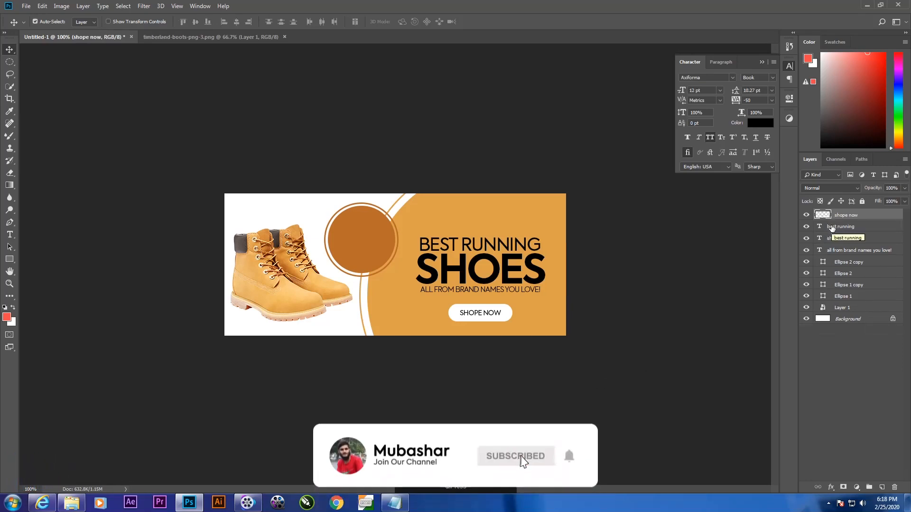
pyautogui.click(805, 215)
pyautogui.click(806, 215)
pyautogui.click(805, 215)
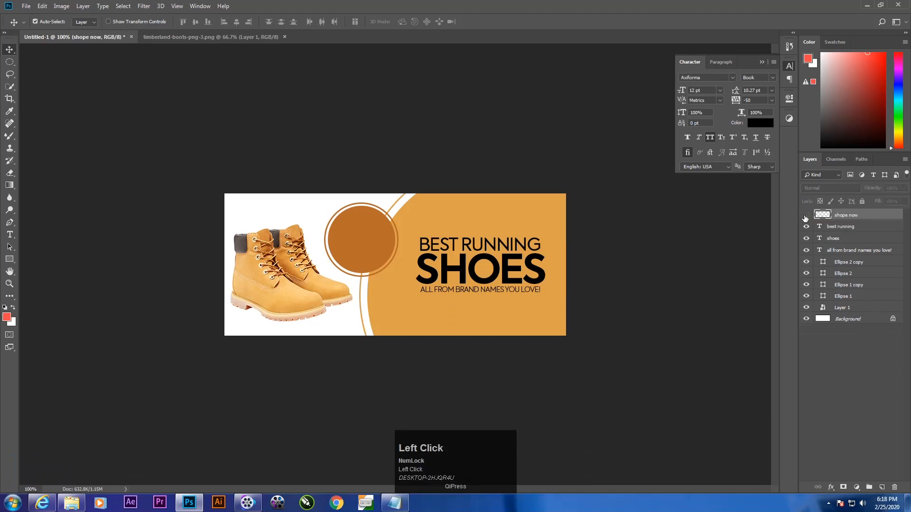
pyautogui.click(806, 215)
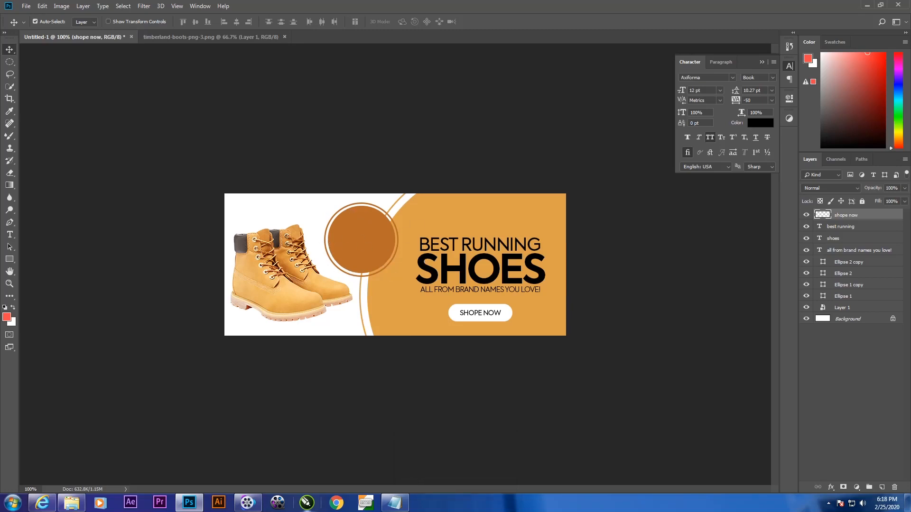
# Step: Copy "50% off" from the Notepad text file and return to Photoshop
pyautogui.click(394, 502)
pyautogui.moveTo(109, 267); pyautogui.dragTo(82, 268)
pyautogui.rightClick(80, 268)
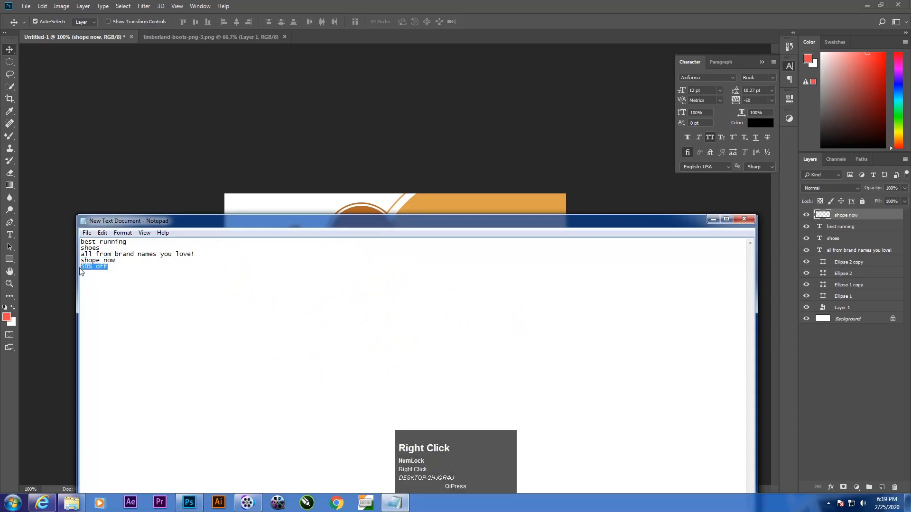
pyautogui.click(108, 297)
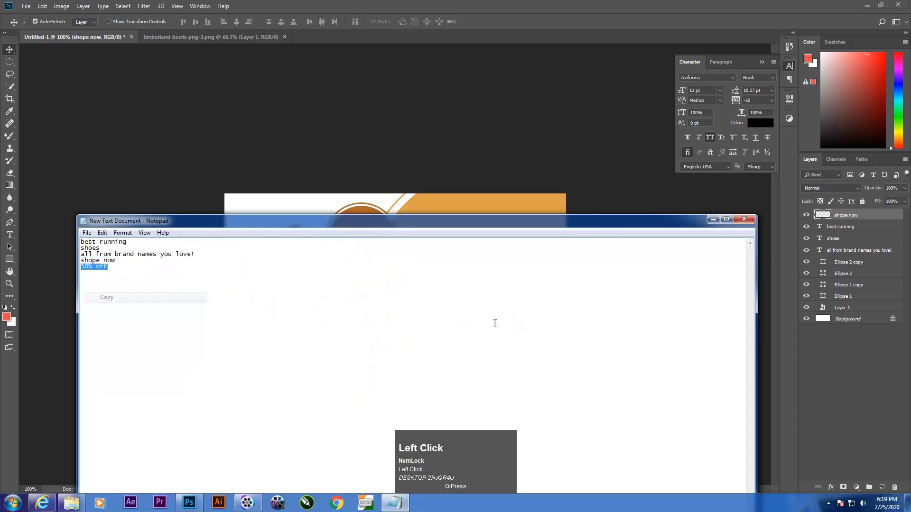
pyautogui.click(713, 219)
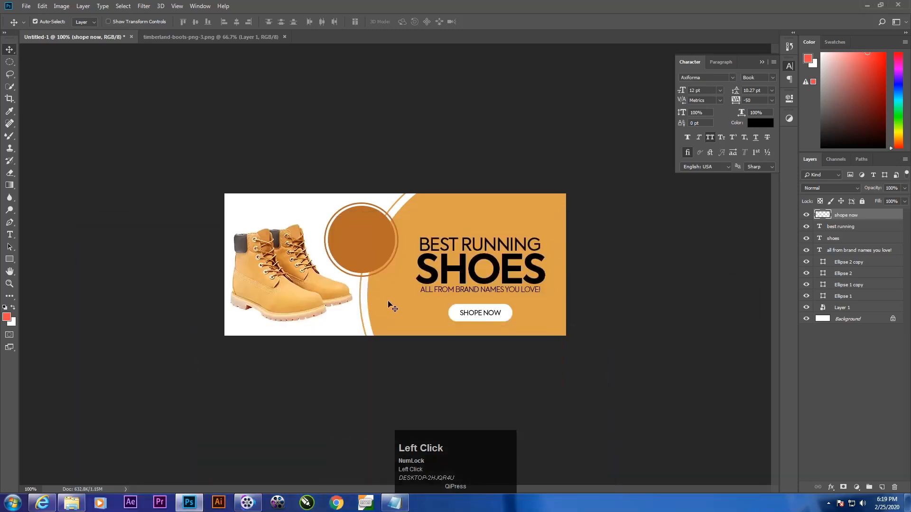
# Step: Paste the copied text as a new text layer on the brown circle, breaking it into two lines, 50% and OFF
pyautogui.press('t')
pyautogui.click(359, 241)
pyautogui.hotkey('ctrl', 'v')
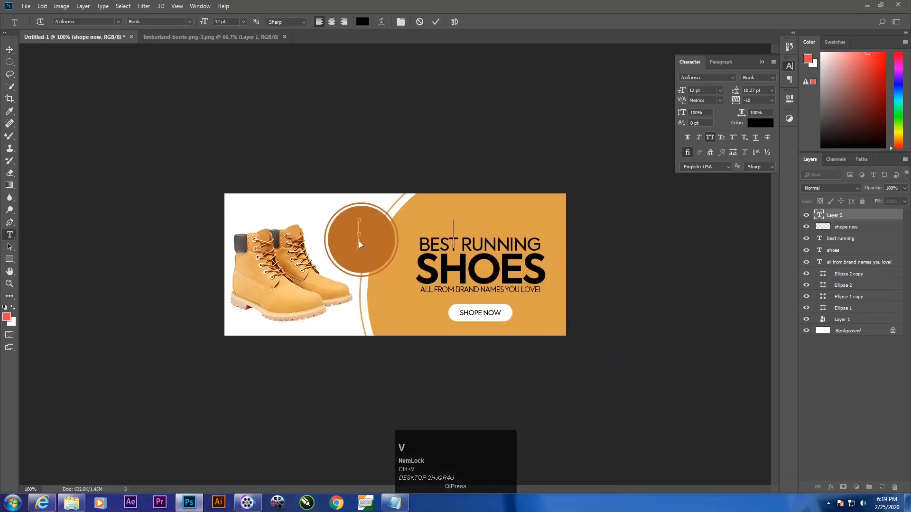
pyautogui.click(411, 227)
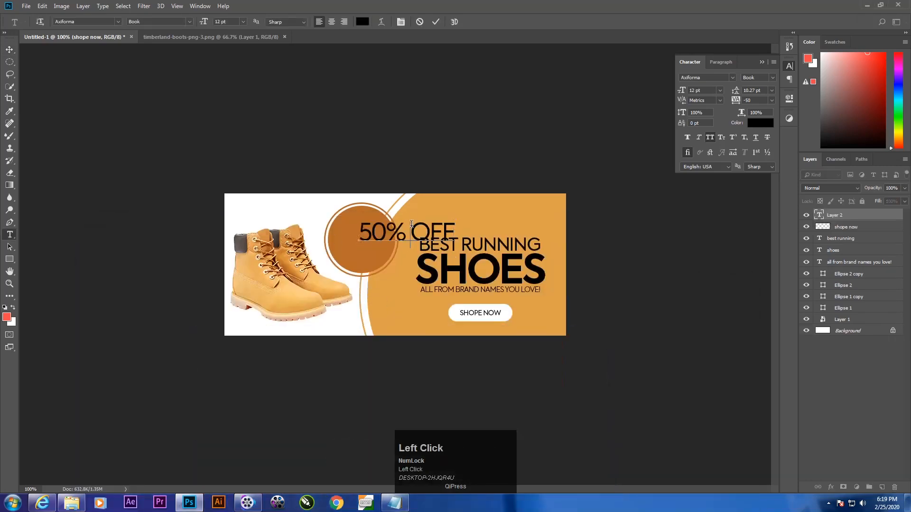
pyautogui.press('Return')
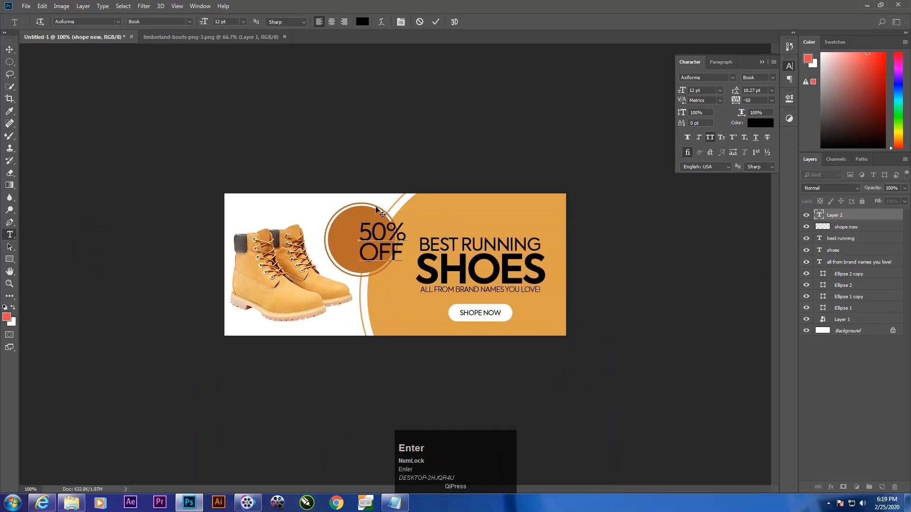
# Step: Set the 50% OFF text to the Medium font style at 10 pt
pyautogui.moveTo(361, 223); pyautogui.dragTo(661, 169)
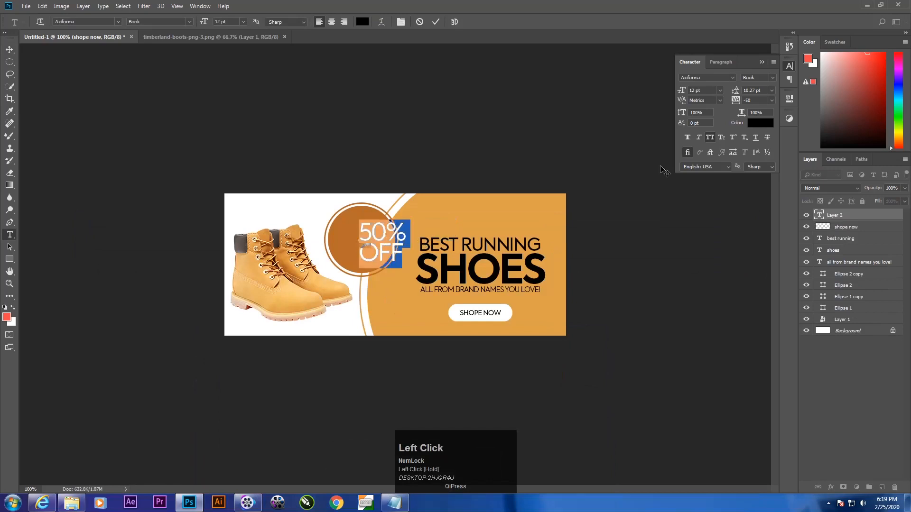
pyautogui.click(773, 79)
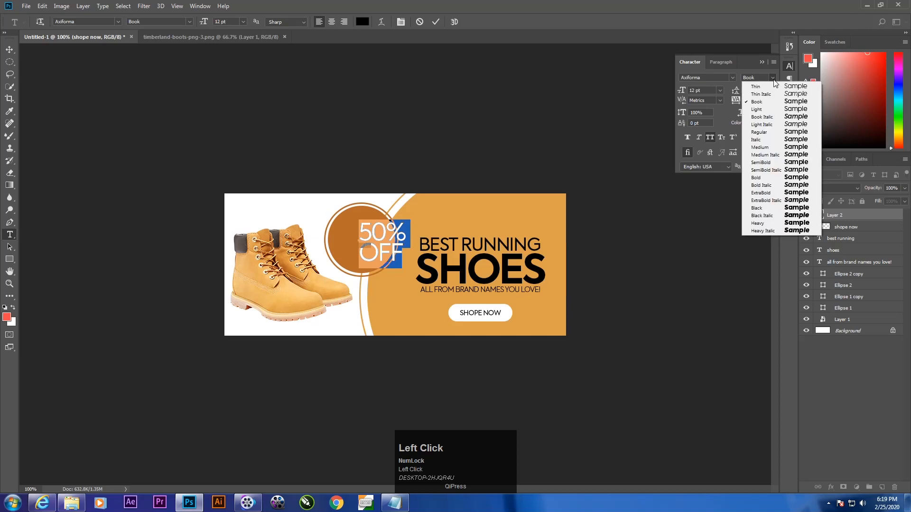
pyautogui.click(780, 147)
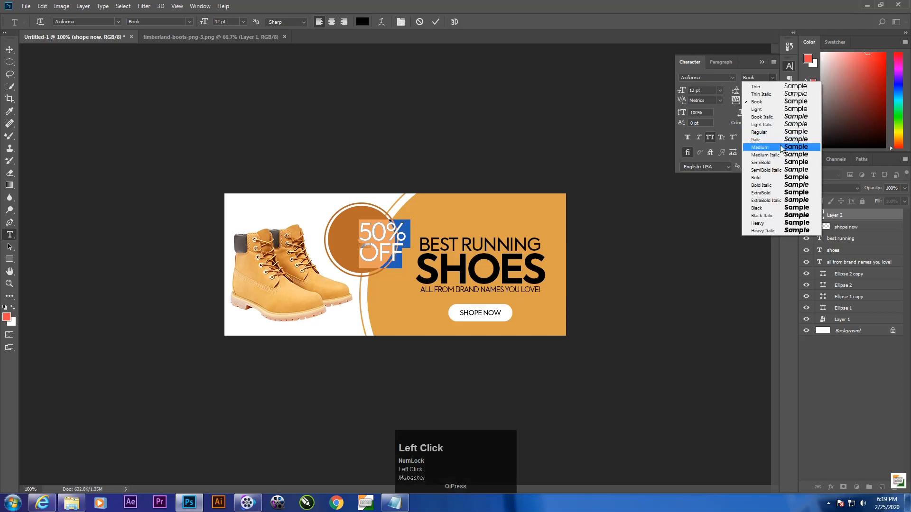
pyautogui.click(770, 79)
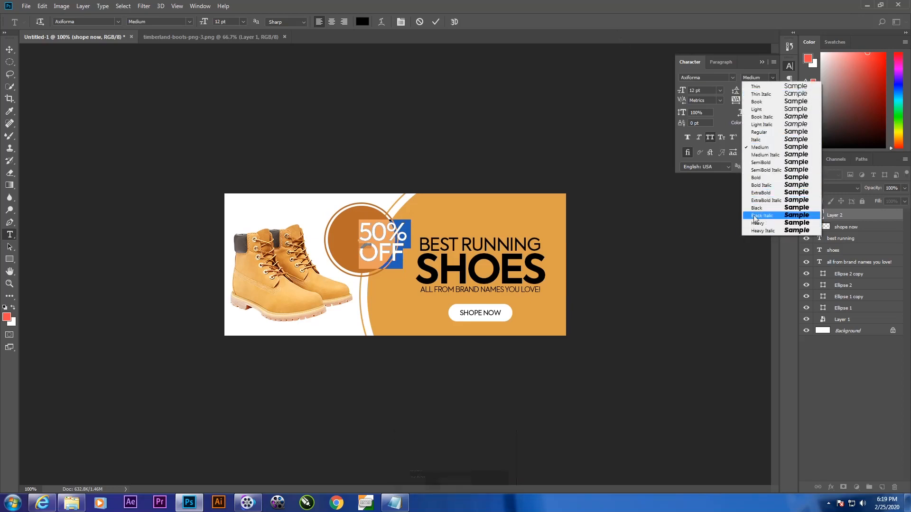
pyautogui.click(711, 64)
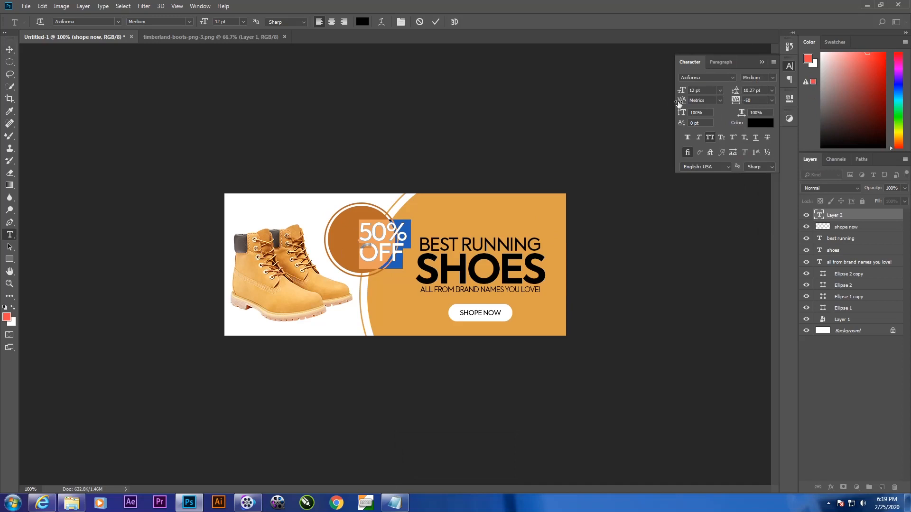
pyautogui.moveTo(684, 90); pyautogui.dragTo(682, 90)
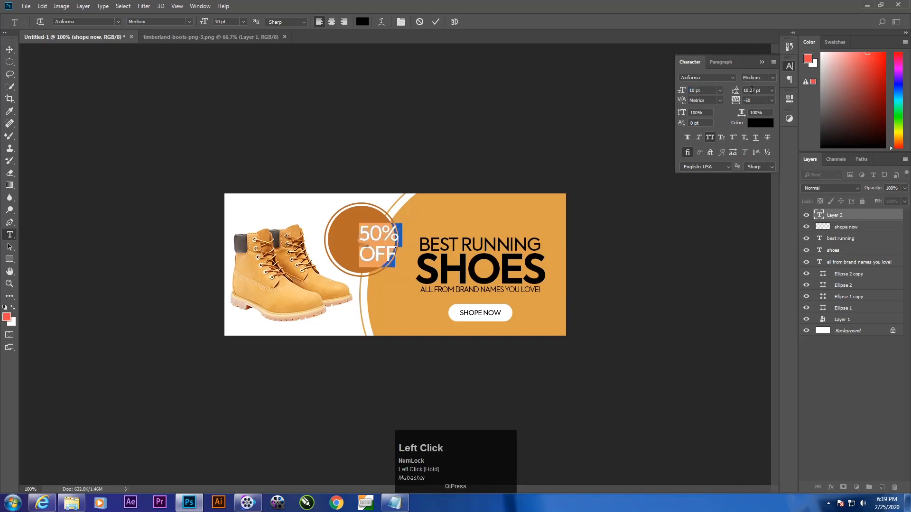
# Step: Set the leading of the 50% OFF text to 8.27 pt and move the text to the centre of the brown circle
pyautogui.moveTo(359, 234); pyautogui.dragTo(396, 238)
pyautogui.click(364, 232)
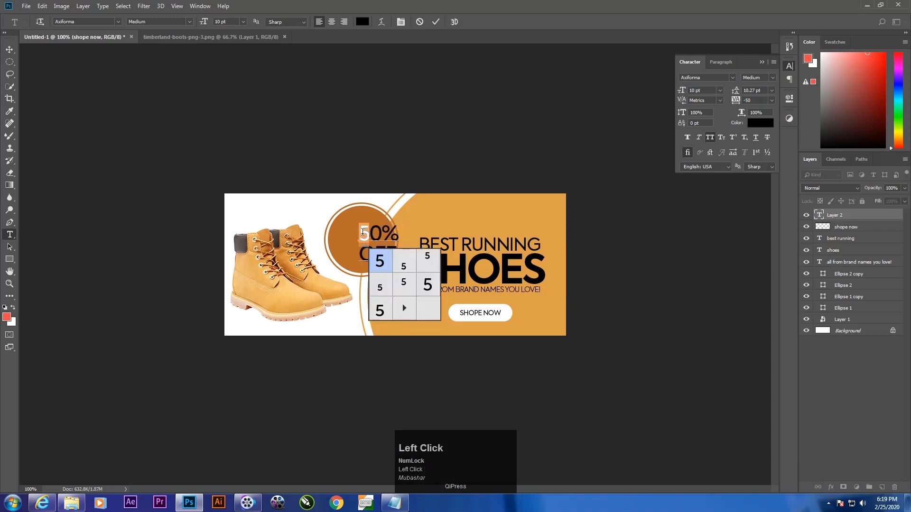
pyautogui.click(824, 354)
pyautogui.click(857, 216)
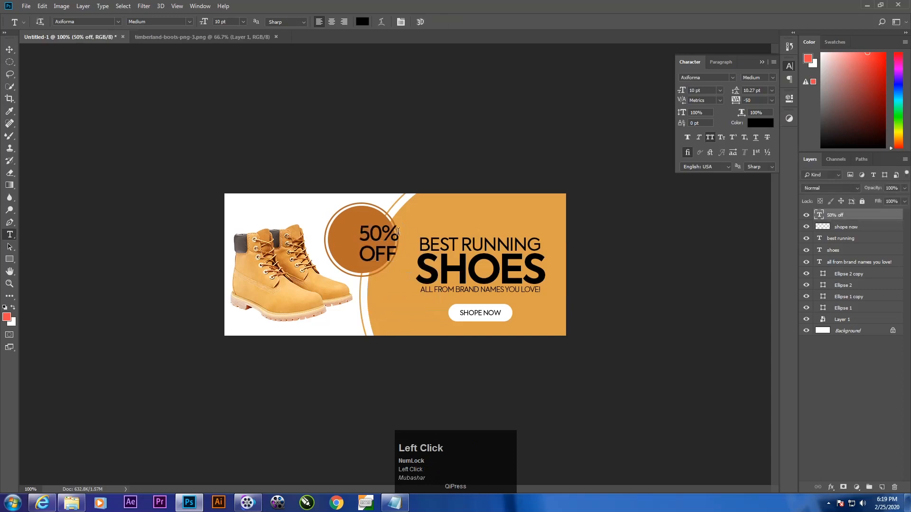
pyautogui.moveTo(368, 232); pyautogui.dragTo(397, 264)
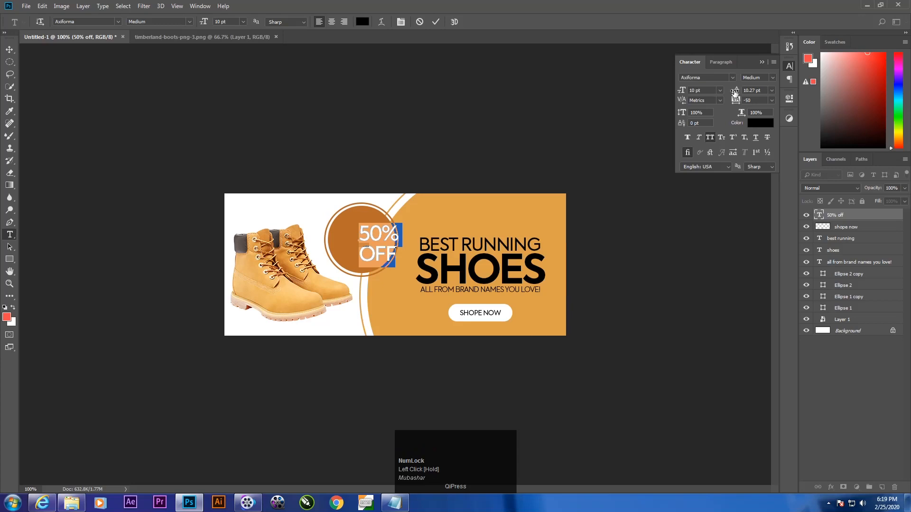
pyautogui.moveTo(734, 93); pyautogui.dragTo(734, 93)
pyautogui.click(857, 390)
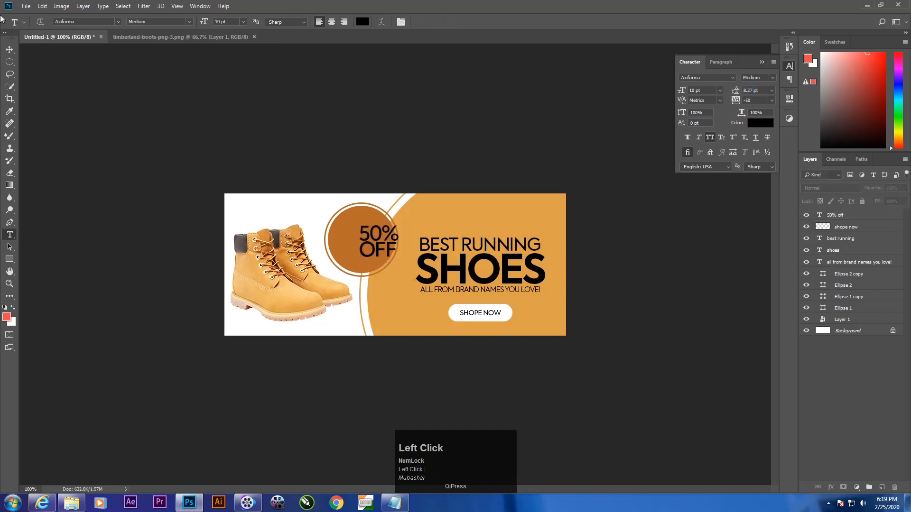
pyautogui.click(8, 49)
pyautogui.moveTo(371, 241); pyautogui.dragTo(359, 241)
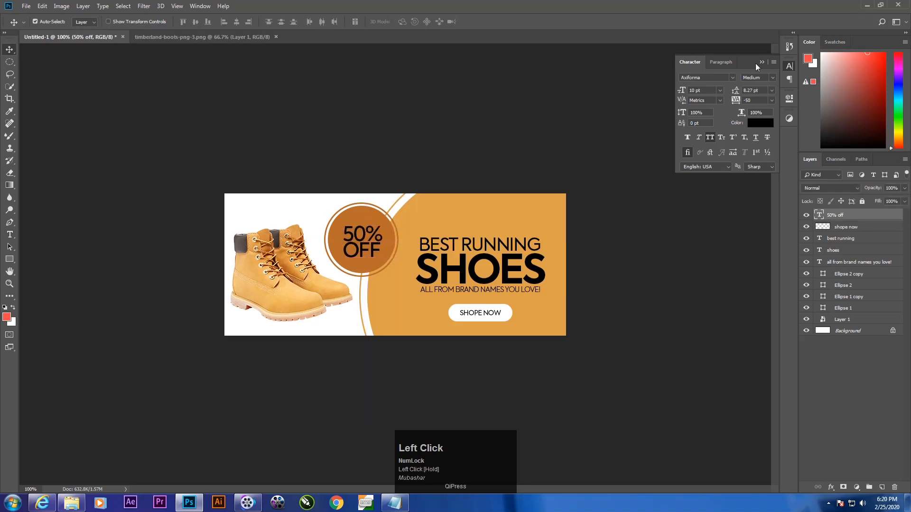
# Step: Set the size of the 50% OFF text to 13 pt and move it towards the centre of the brown circle
pyautogui.click(704, 90)
pyautogui.press('BackSpace')
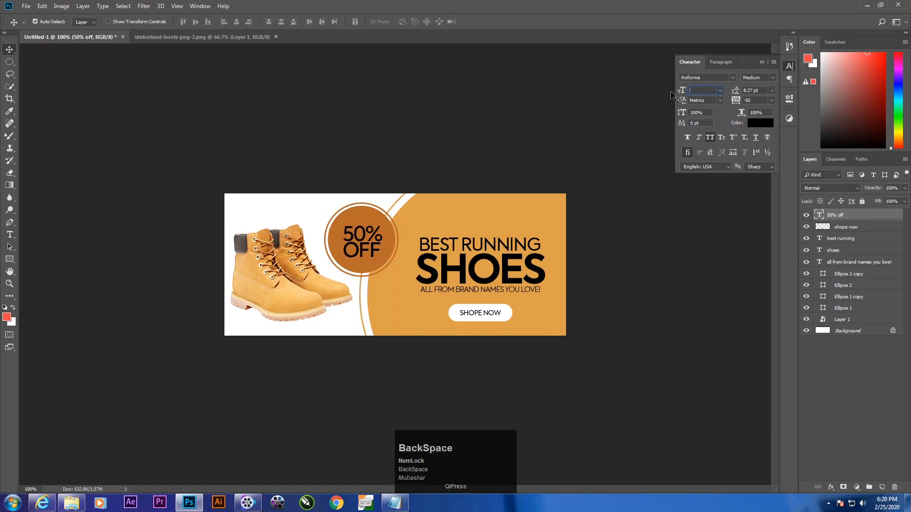
pyautogui.write('130')
pyautogui.press('Return')
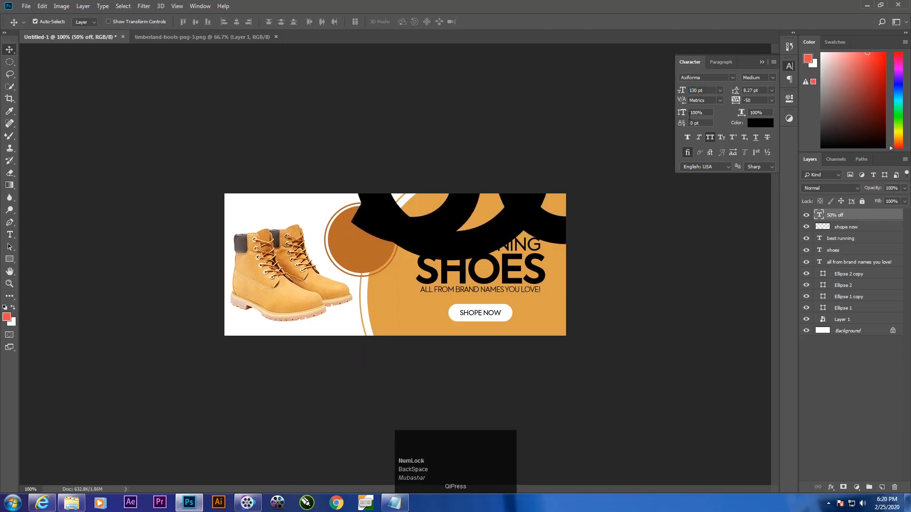
pyautogui.click(706, 90)
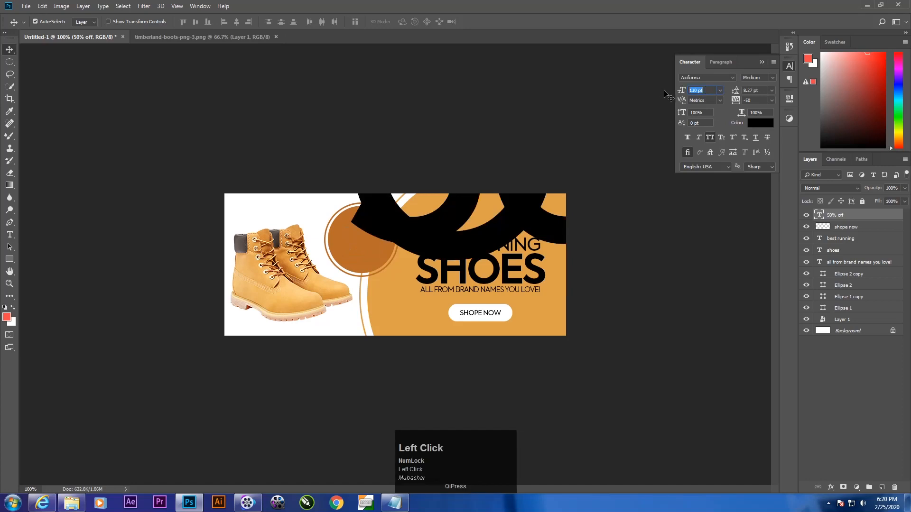
pyautogui.write('13')
pyautogui.press('Return')
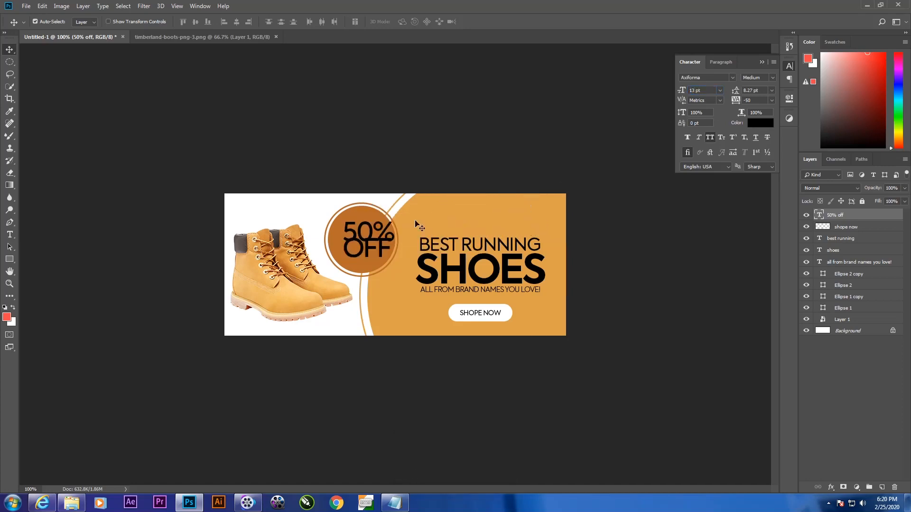
pyautogui.moveTo(365, 255); pyautogui.dragTo(361, 258)
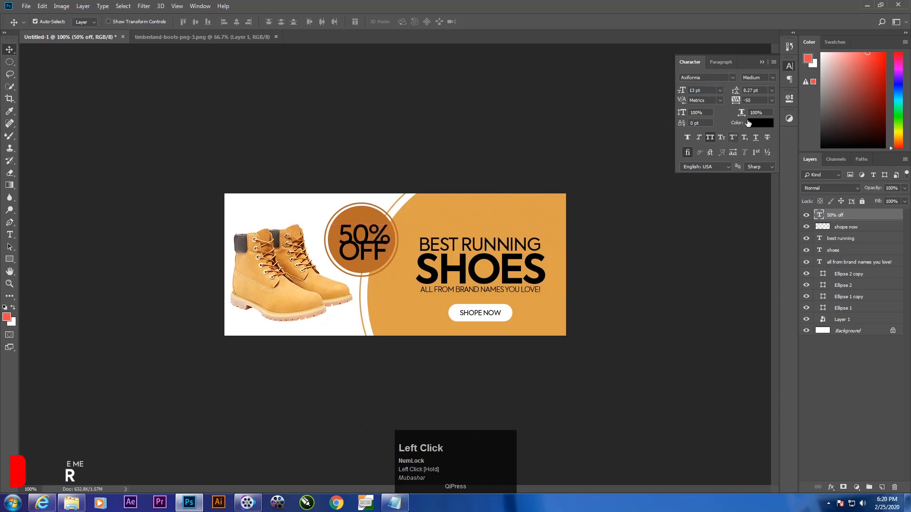
# Step: Reset the 50% OFF text's leading to Auto, adjust it to 10.84 pt and commit the edit
pyautogui.click(771, 89)
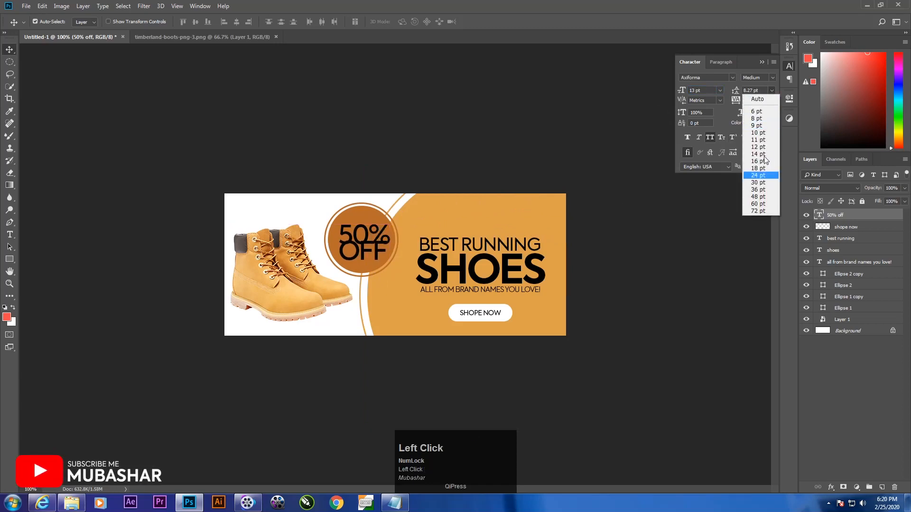
pyautogui.click(757, 99)
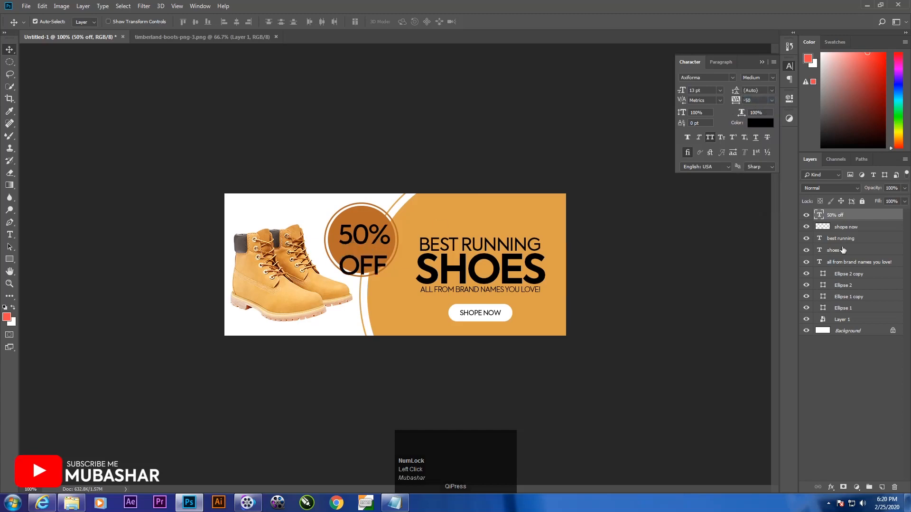
pyautogui.doubleClick(330, 260)
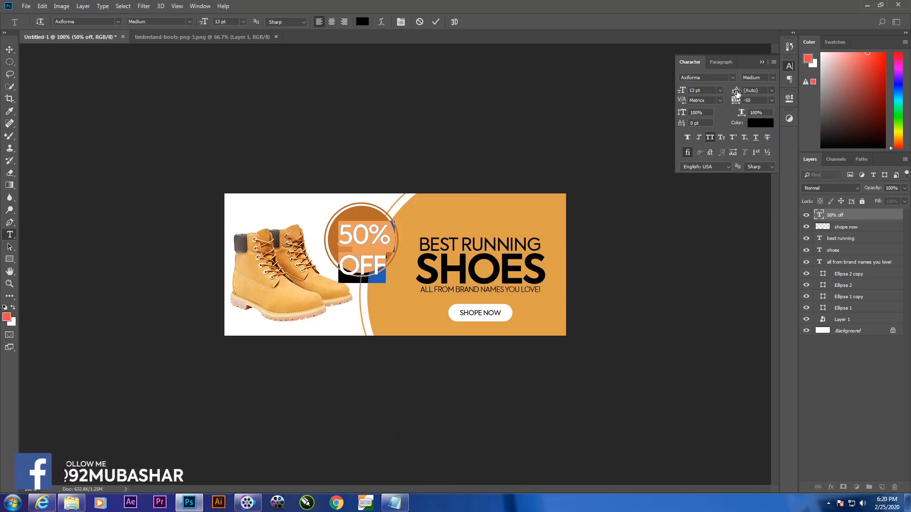
pyautogui.moveTo(737, 94); pyautogui.dragTo(734, 94)
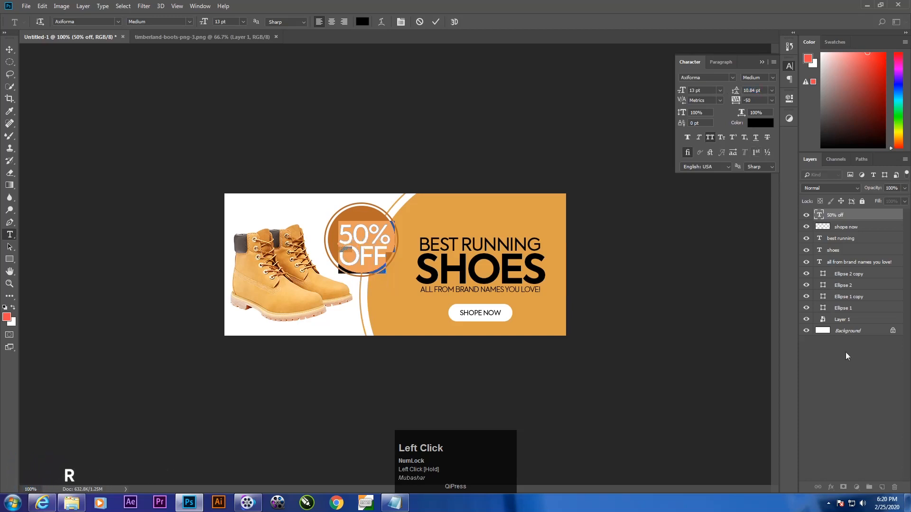
pyautogui.click(845, 353)
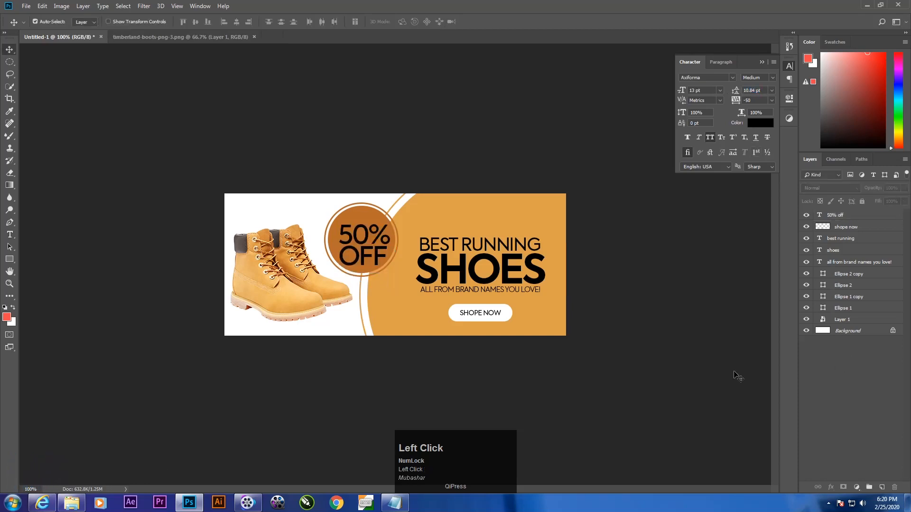
# Step: Reposition the 50% OFF text on the brown circle and nudge it down and right to centre it
pyautogui.click(364, 244)
pyautogui.moveTo(363, 243); pyautogui.dragTo(360, 240)
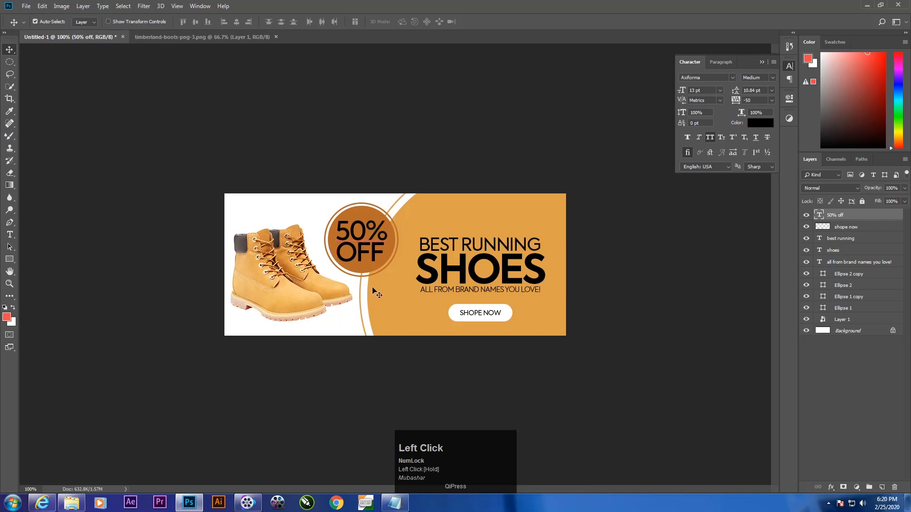
pyautogui.press('0')
pyautogui.press('0')
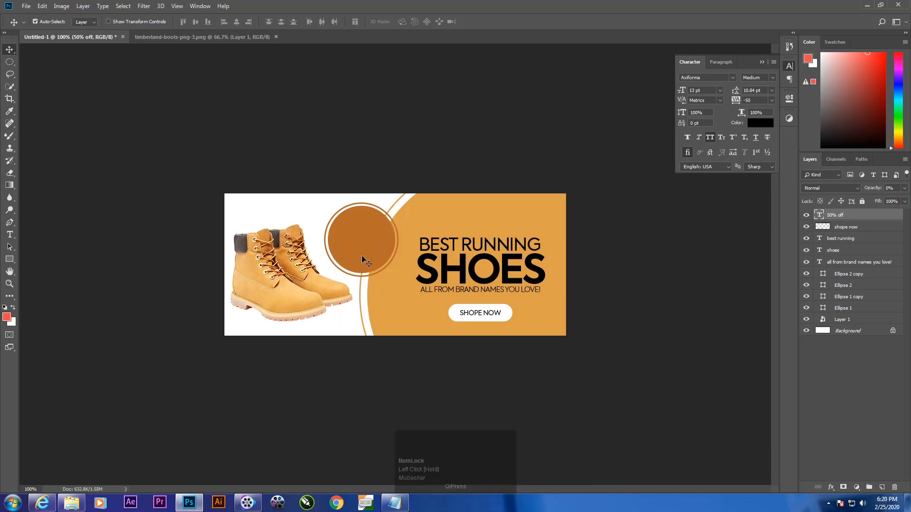
pyautogui.press('0')
pyautogui.press('Down')
pyautogui.press('Down')
pyautogui.press('Down')
pyautogui.press('Down')
pyautogui.press('Down')
pyautogui.press('Down')
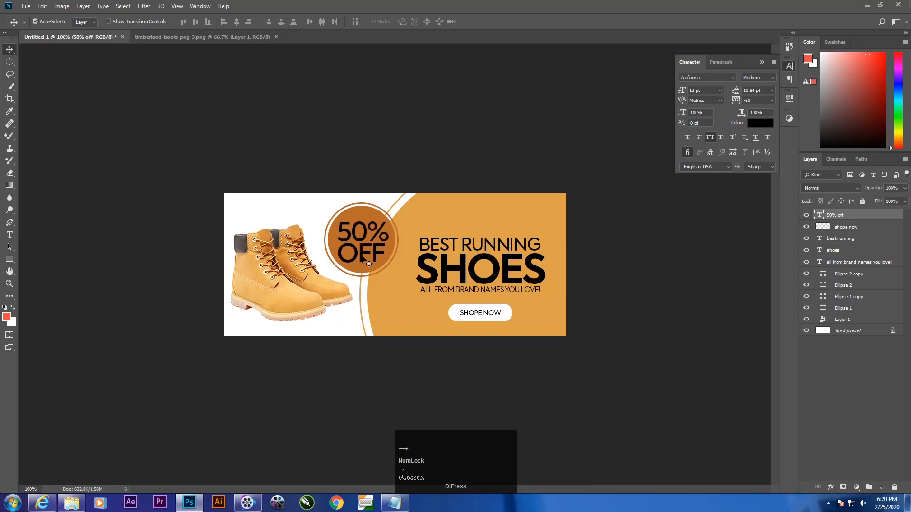
pyautogui.press('Right')
pyautogui.press('Right')
# Step: Set the colour of the 50% OFF text to white (ffffff) and deselect the layer
pyautogui.click(761, 123)
pyautogui.moveTo(583, 256); pyautogui.dragTo(556, 228)
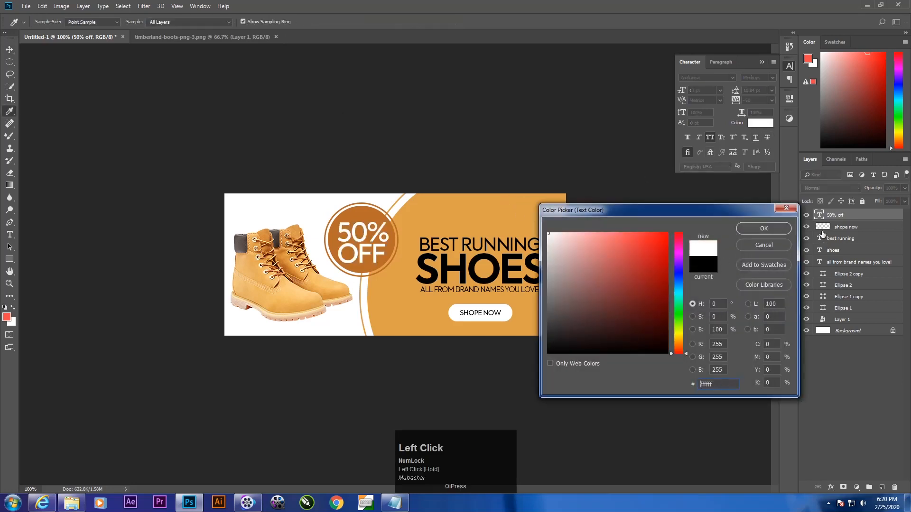
pyautogui.click(770, 231)
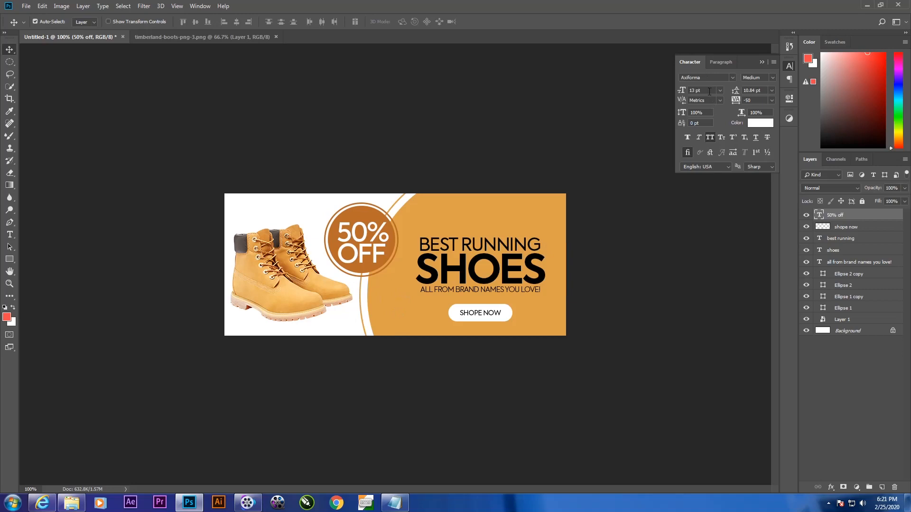
pyautogui.click(859, 374)
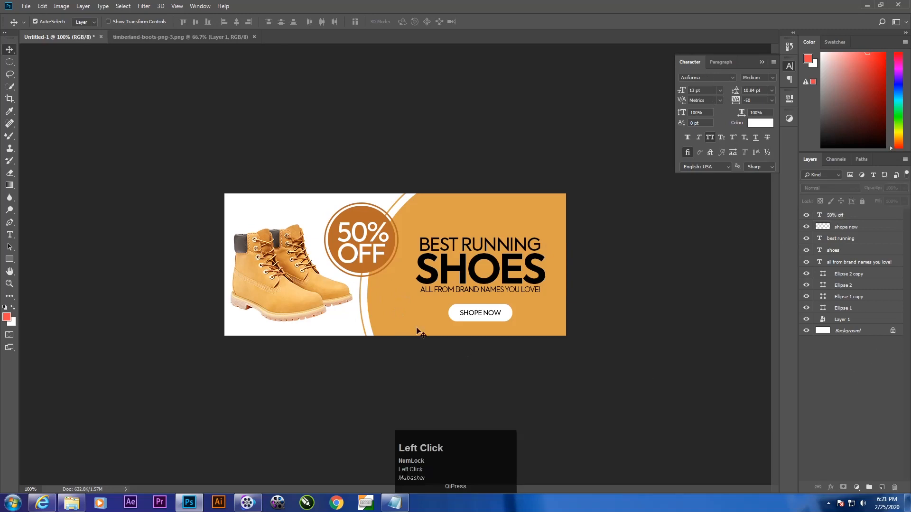
# Step: Set the size of the 50% OFF text to 12 pt and recentre it inside the brown circle
pyautogui.click(849, 215)
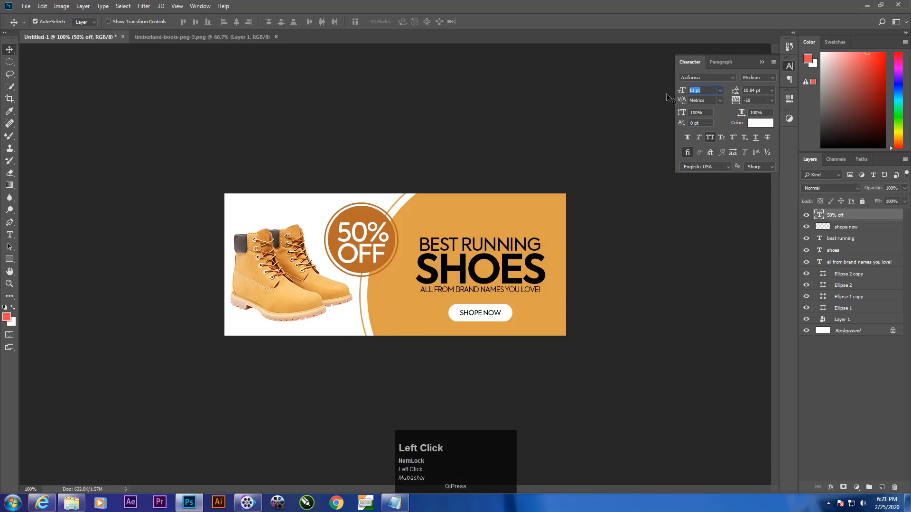
pyautogui.press('Return')
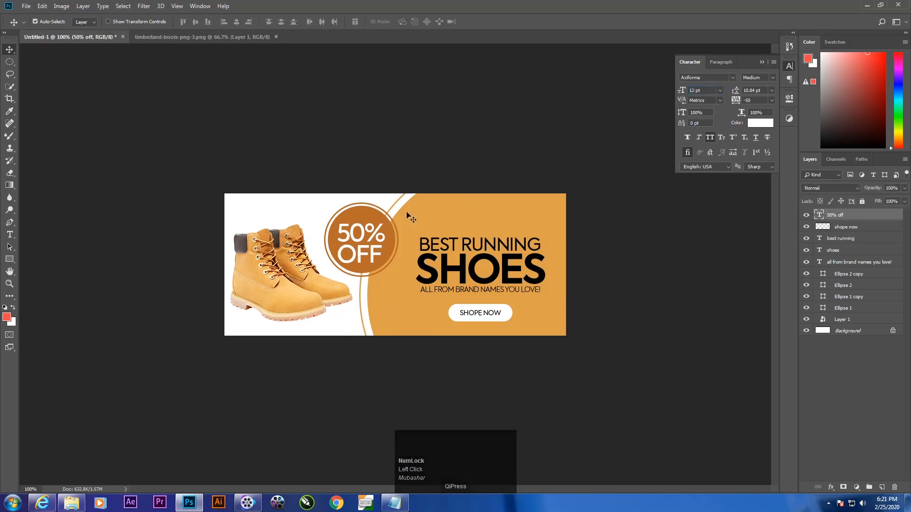
pyautogui.moveTo(362, 256); pyautogui.dragTo(363, 254)
pyautogui.press('Right')
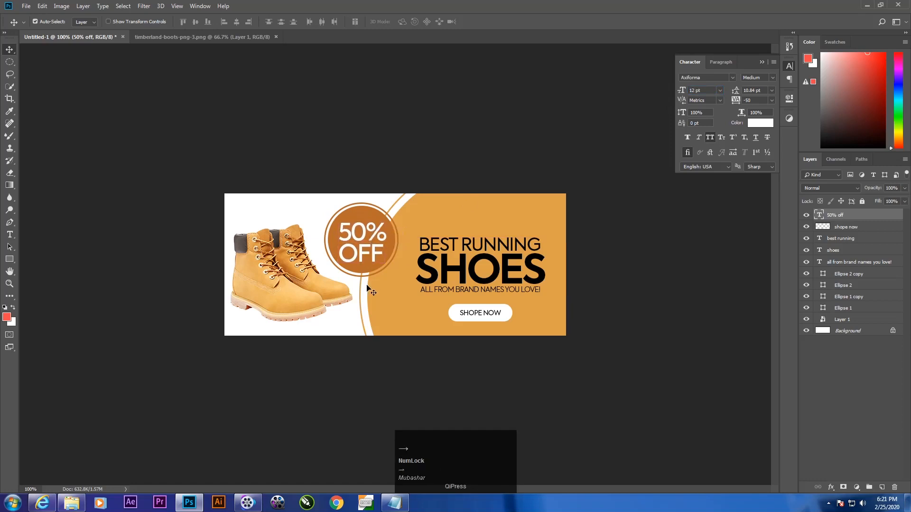
pyautogui.press('Down')
pyautogui.press('Down')
pyautogui.press('Down')
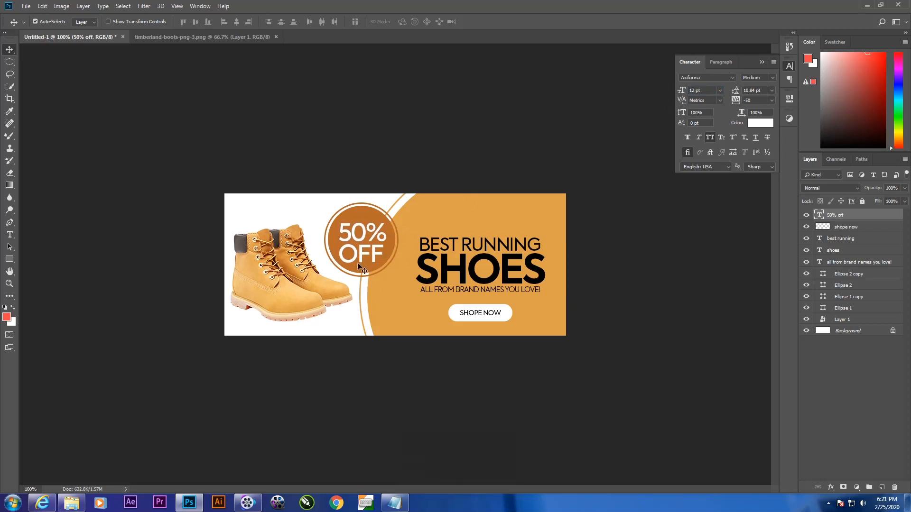
# Step: Open the example GIF named show from the test folder, view its animation and return to Photoshop
pyautogui.click(71, 502)
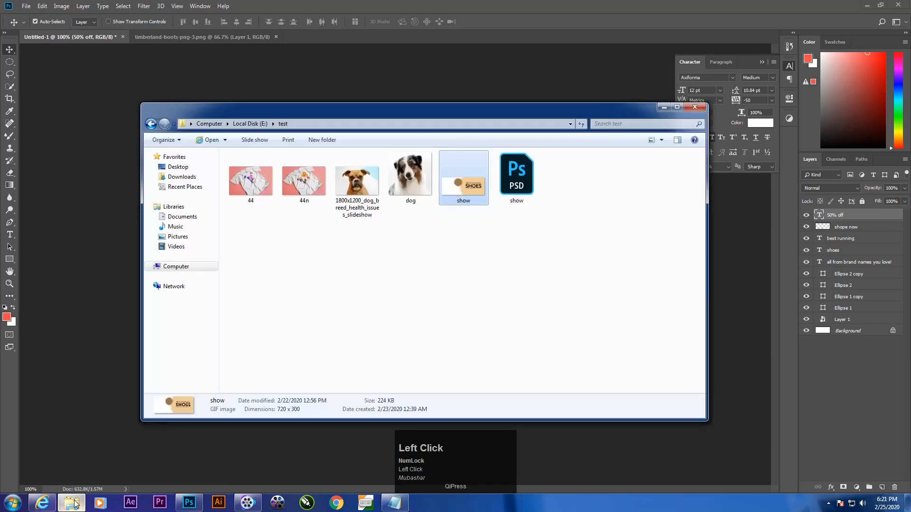
pyautogui.doubleClick(474, 187)
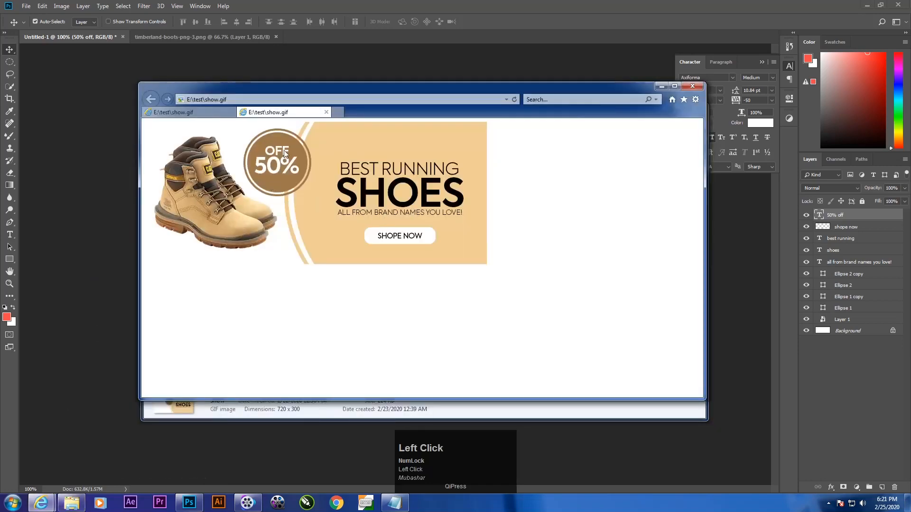
pyautogui.click(692, 86)
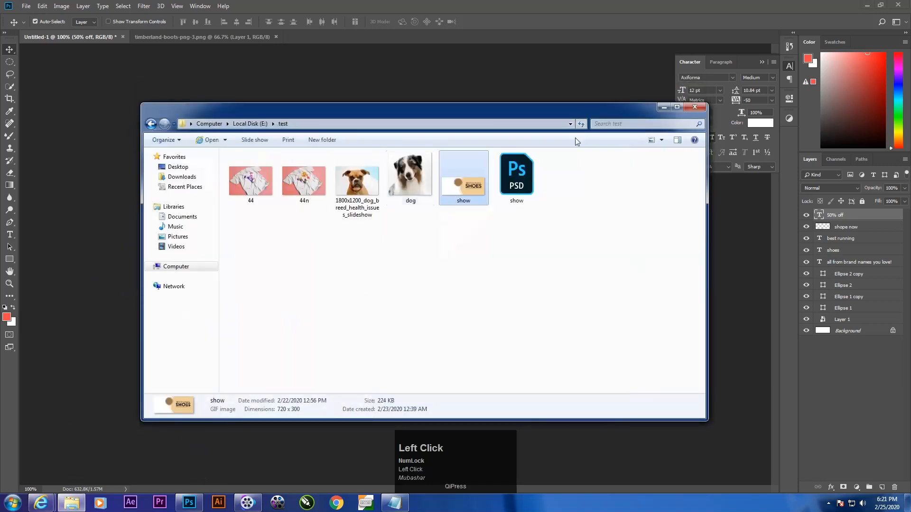
pyautogui.click(695, 107)
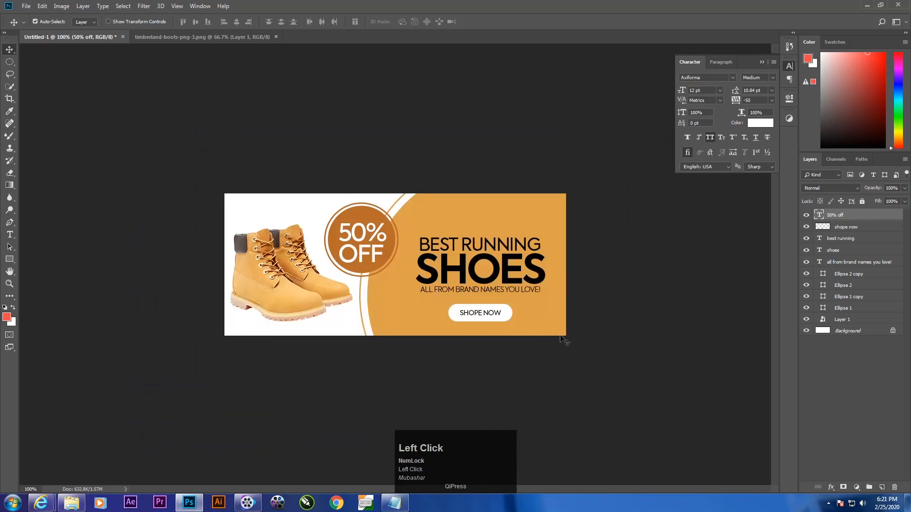
# Step: Put away the character settings and check the 50% off and shope now layers by toggling their visibility
pyautogui.click(761, 63)
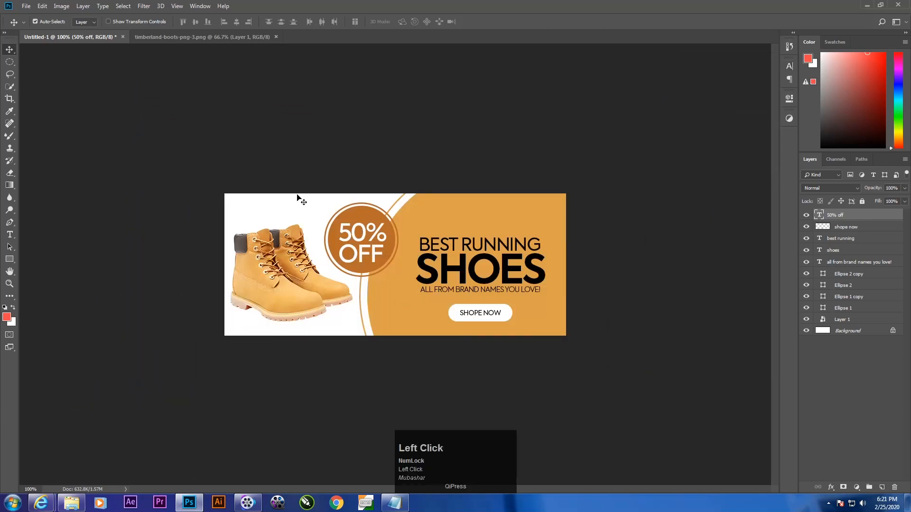
pyautogui.click(805, 215)
pyautogui.click(805, 215)
pyautogui.click(805, 215)
pyautogui.click(806, 227)
pyautogui.click(806, 227)
# Step: Show the Timeline and create a video timeline from the banner's layers
pyautogui.click(200, 7)
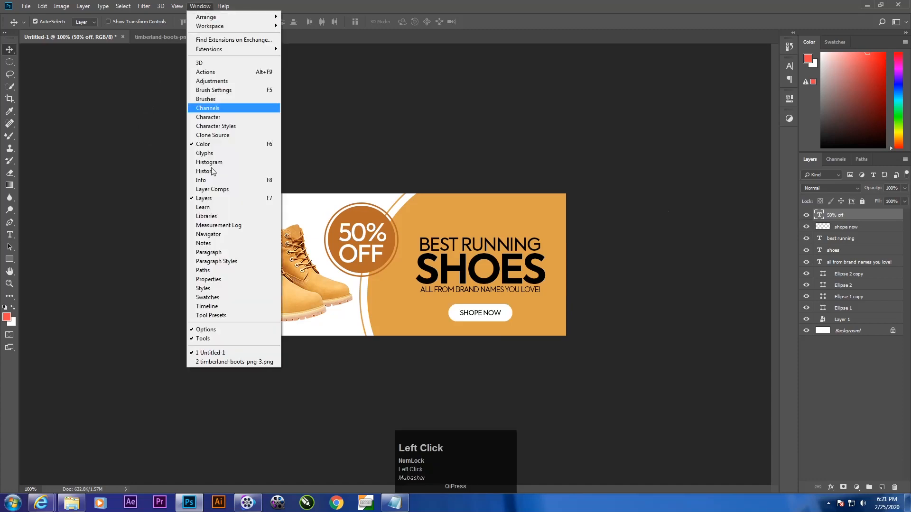
pyautogui.click(229, 306)
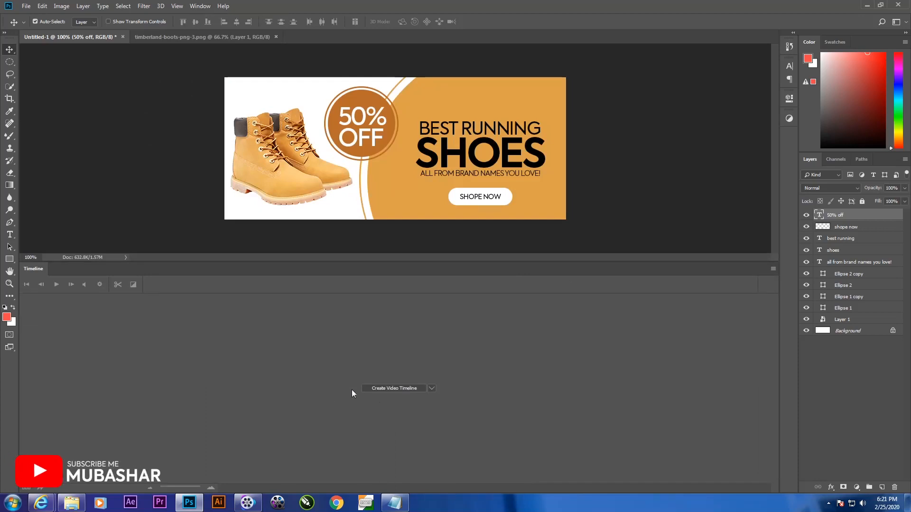
pyautogui.click(387, 389)
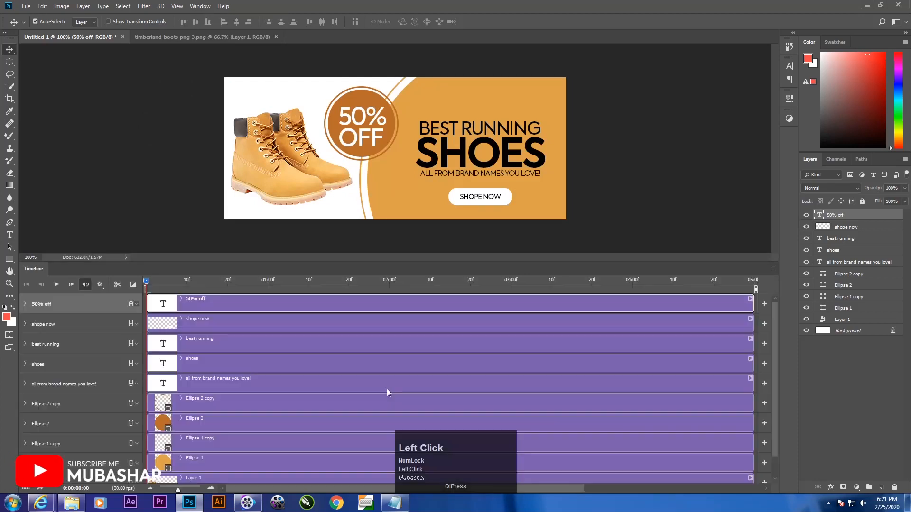
# Step: Move the video timeline's playhead to frame 10
pyautogui.moveTo(776, 301)
pyautogui.mouseDown()
pyautogui.moveTo(757, 439)
pyautogui.moveTo(766, 313)
pyautogui.mouseUp()
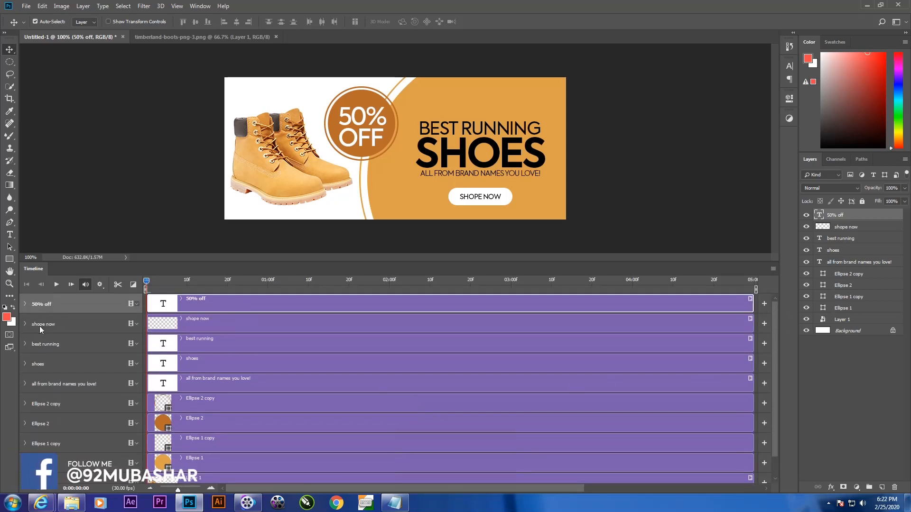
pyautogui.moveTo(773, 348); pyautogui.dragTo(774, 439)
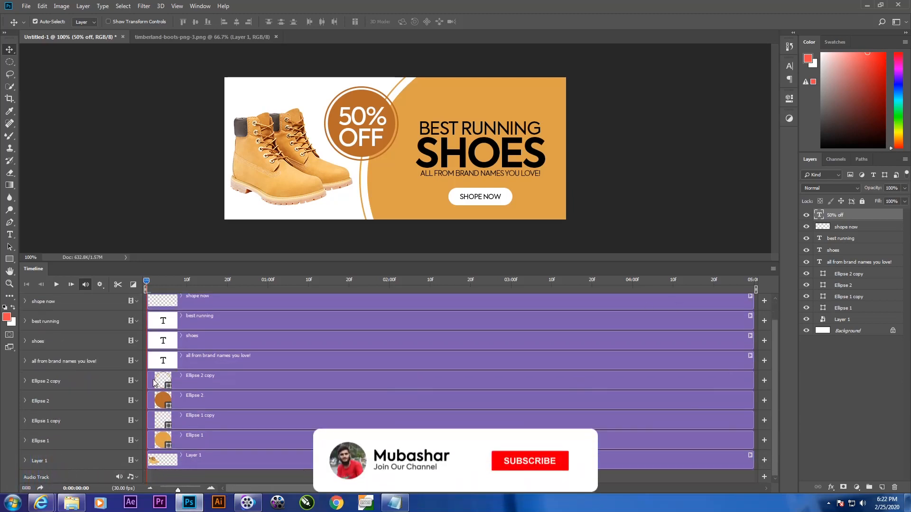
pyautogui.moveTo(150, 281); pyautogui.dragTo(188, 283)
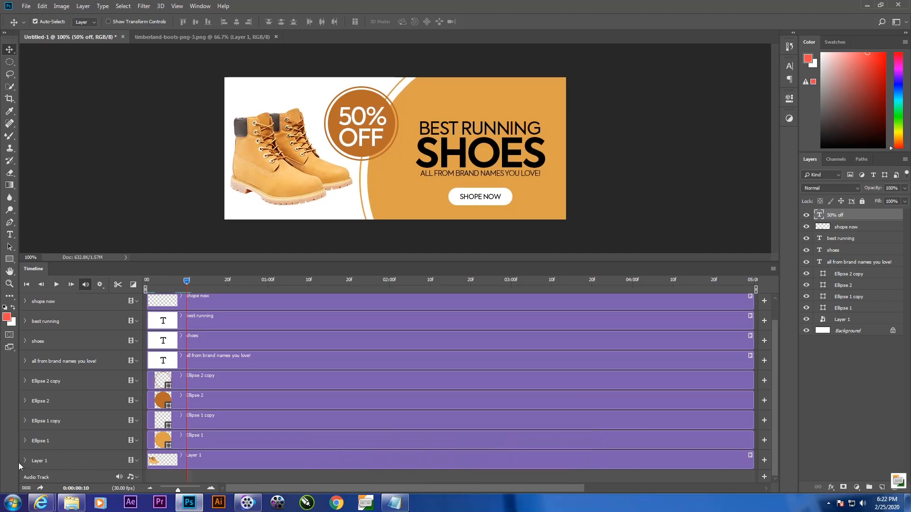
# Step: Rename the boots layer, Layer 1, to shoes
pyautogui.doubleClick(842, 320)
pyautogui.write('sh')
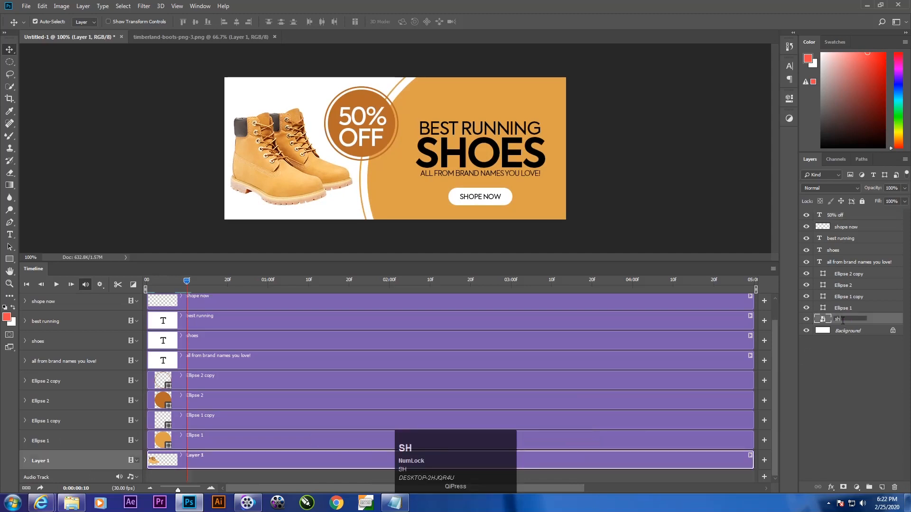
pyautogui.write('oe')
pyautogui.press('Return')
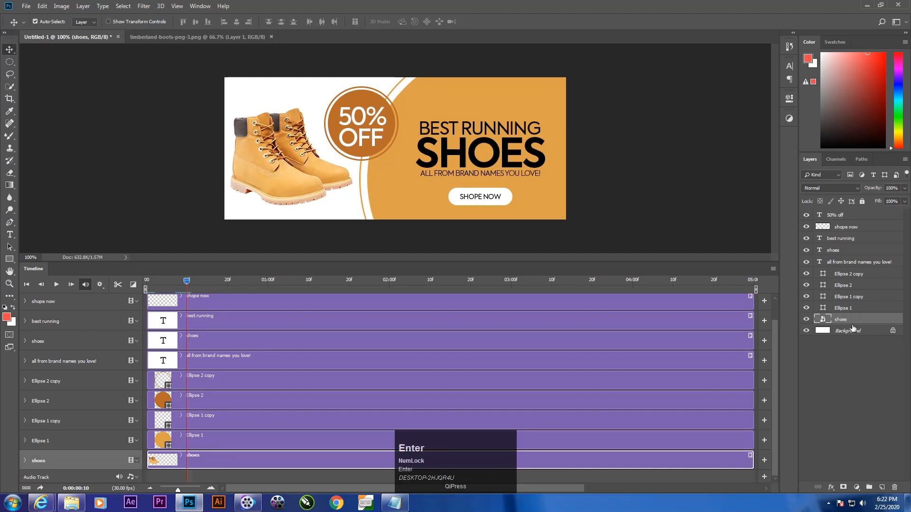
# Step: Expand the boots layer's animation properties (the bottom shoes track) on the timeline
pyautogui.click(25, 460)
pyautogui.scroll(-1, 602, 488)
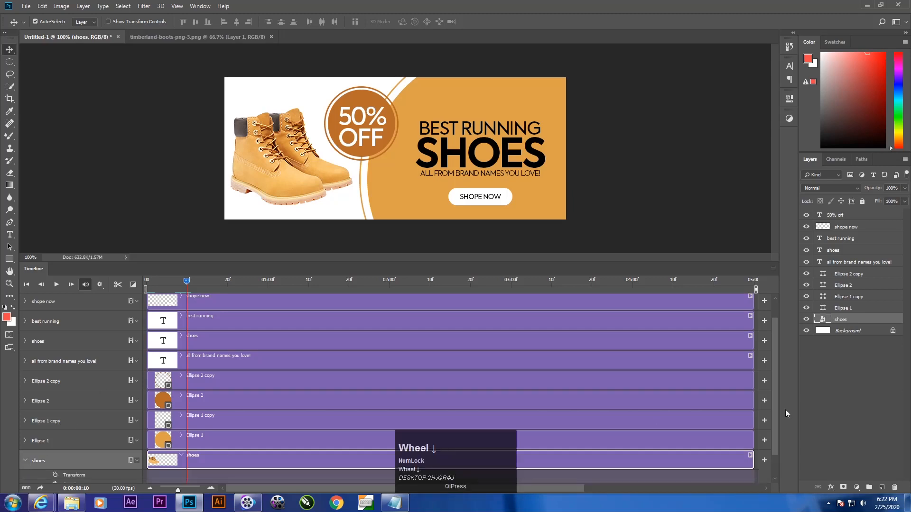
pyautogui.moveTo(772, 390); pyautogui.dragTo(774, 457)
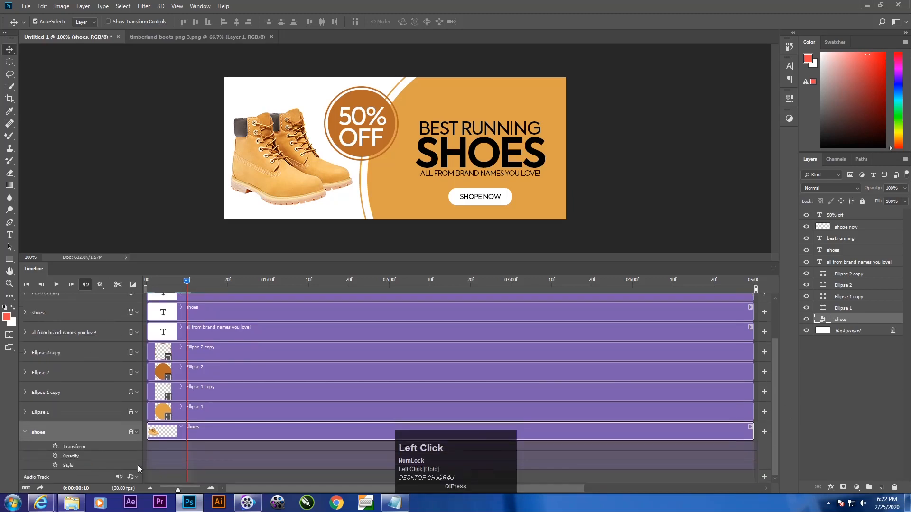
pyautogui.click(25, 433)
pyautogui.click(25, 461)
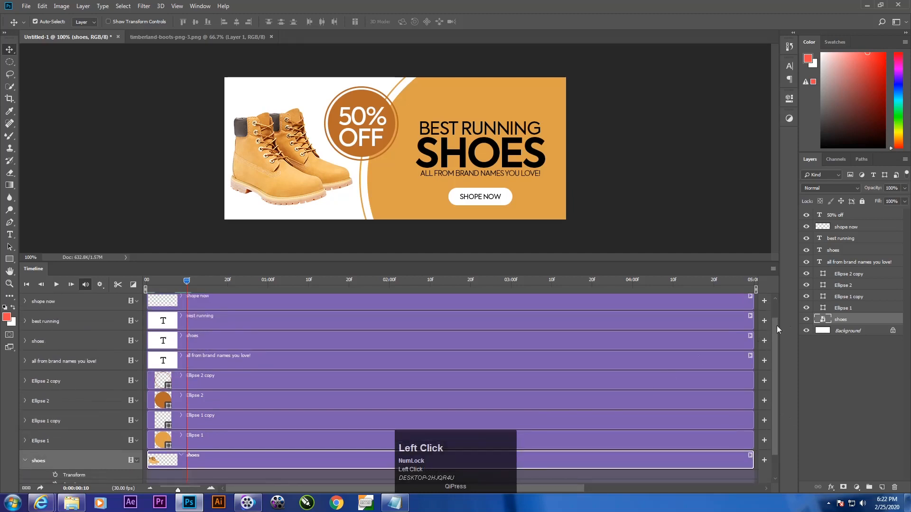
pyautogui.moveTo(775, 370); pyautogui.dragTo(776, 391)
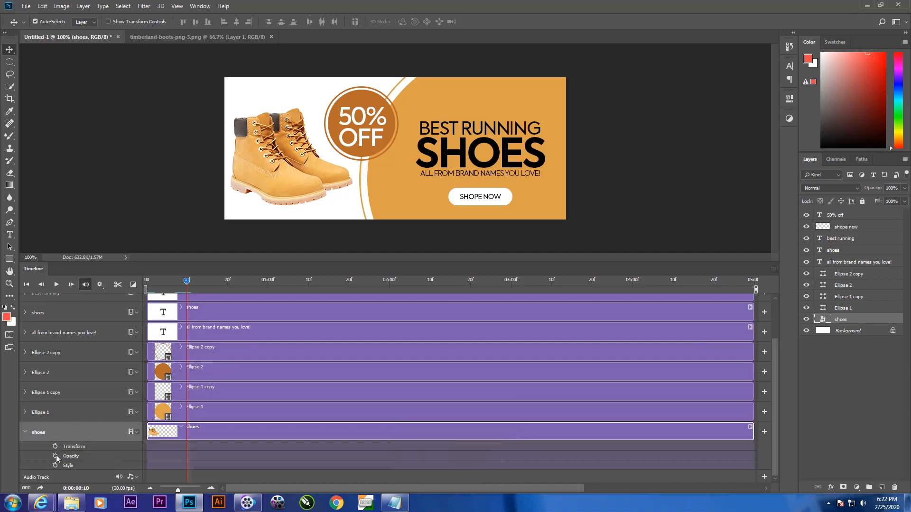
pyautogui.click(55, 457)
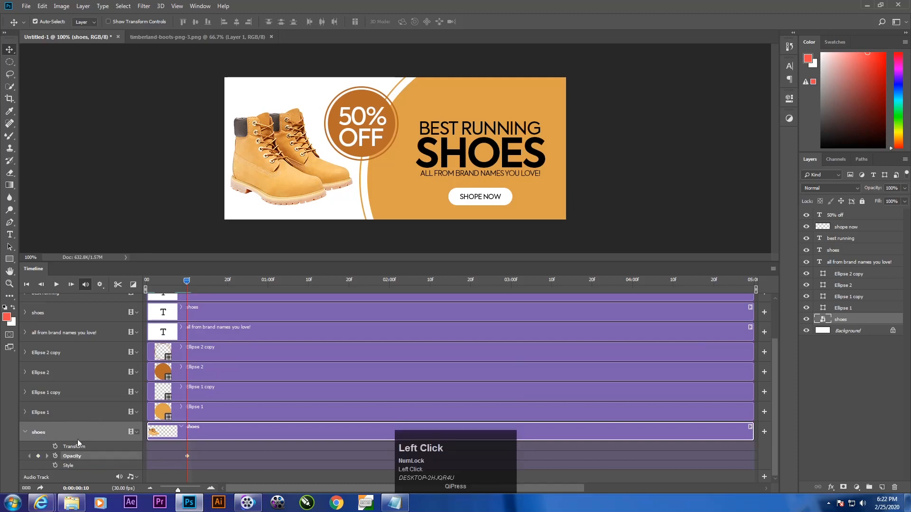
pyautogui.moveTo(185, 285); pyautogui.dragTo(188, 285)
pyautogui.click(175, 466)
pyautogui.click(187, 456)
pyautogui.press('Delete')
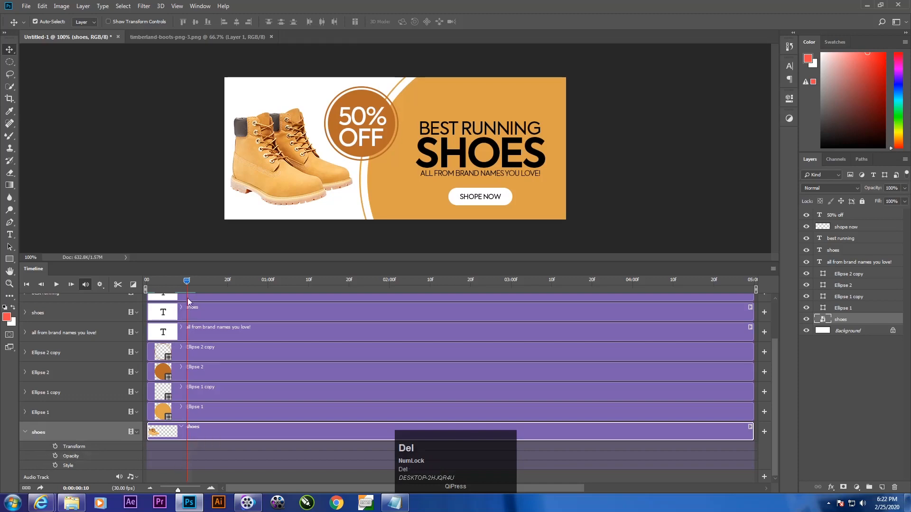
# Step: Keyframe the boots layer's opacity at 100% on frame 10 and fully transparent on frame 0 to make a fade-in
pyautogui.click(55, 455)
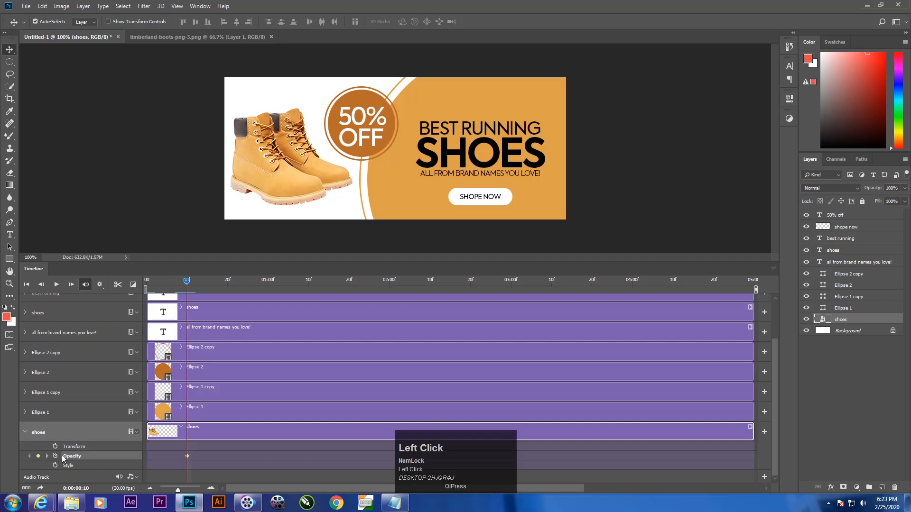
pyautogui.moveTo(186, 282); pyautogui.dragTo(67, 304)
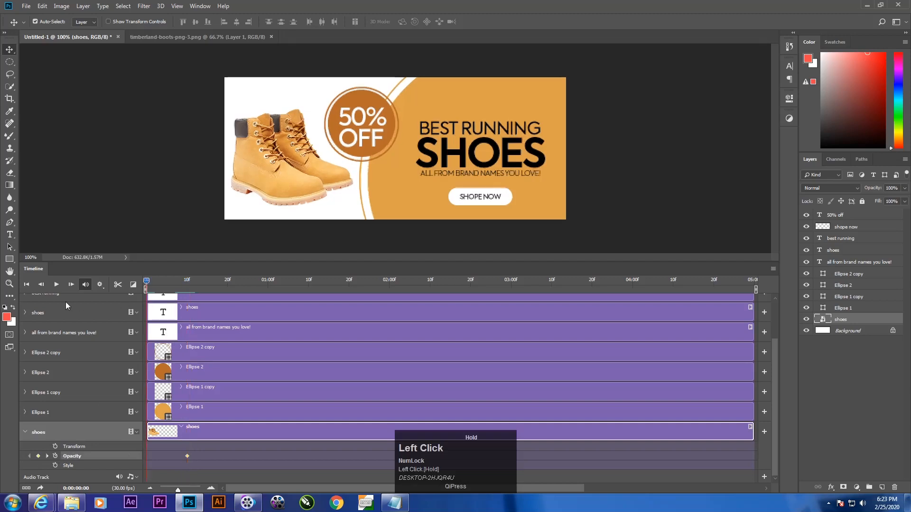
pyautogui.click(905, 188)
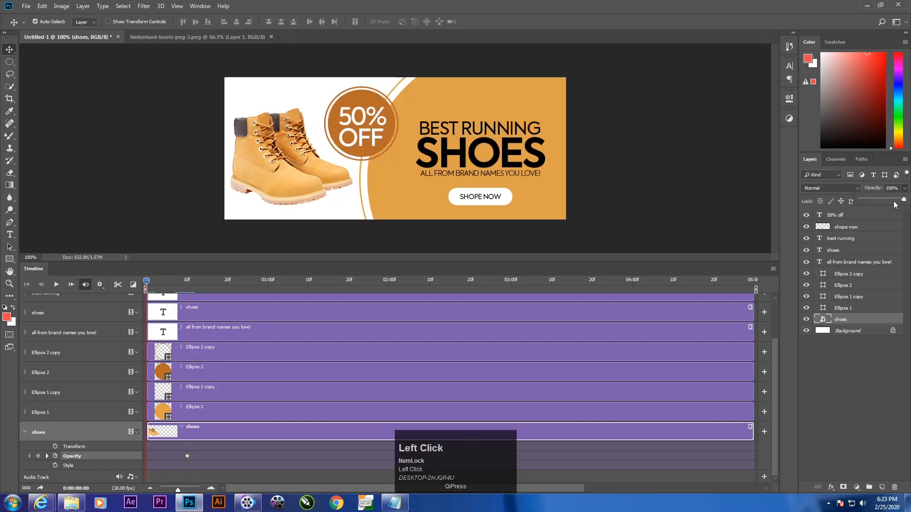
pyautogui.moveTo(901, 200); pyautogui.dragTo(838, 214)
pyautogui.click(885, 400)
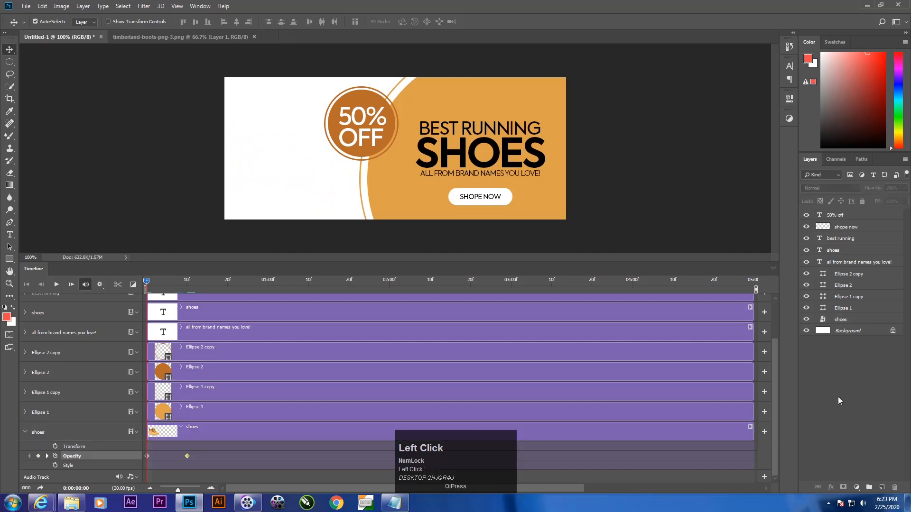
# Step: Move the playhead back to frame 10 and collapse the boots layer's animation properties
pyautogui.moveTo(147, 287); pyautogui.dragTo(199, 375)
pyautogui.moveTo(775, 369); pyautogui.dragTo(24, 434)
pyautogui.click(25, 432)
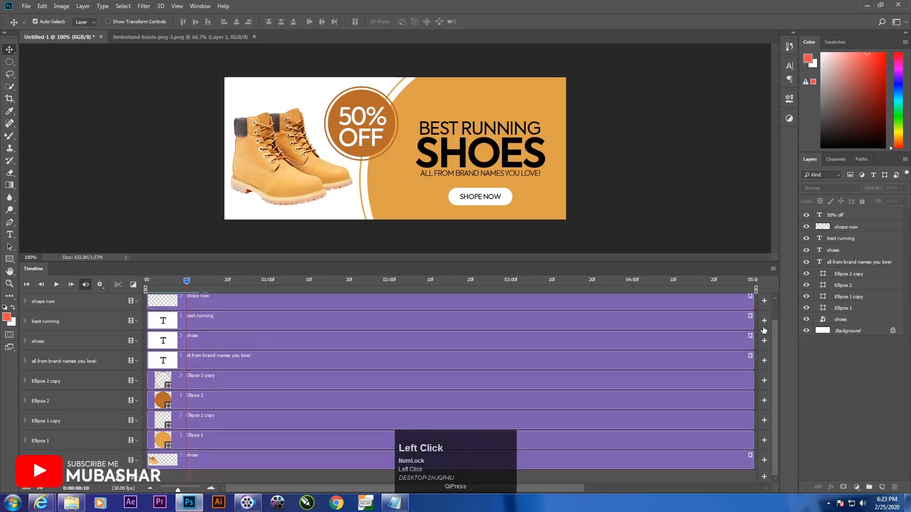
pyautogui.moveTo(774, 342); pyautogui.dragTo(195, 332)
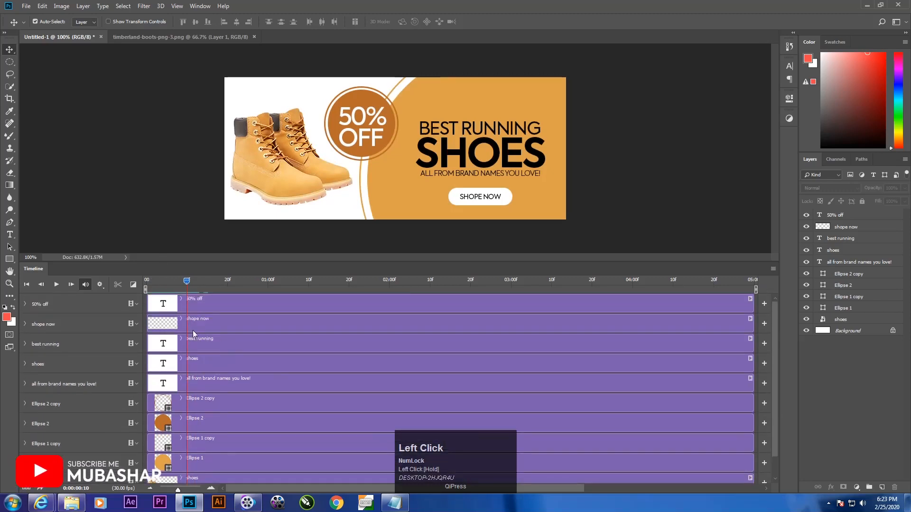
pyautogui.click(190, 325)
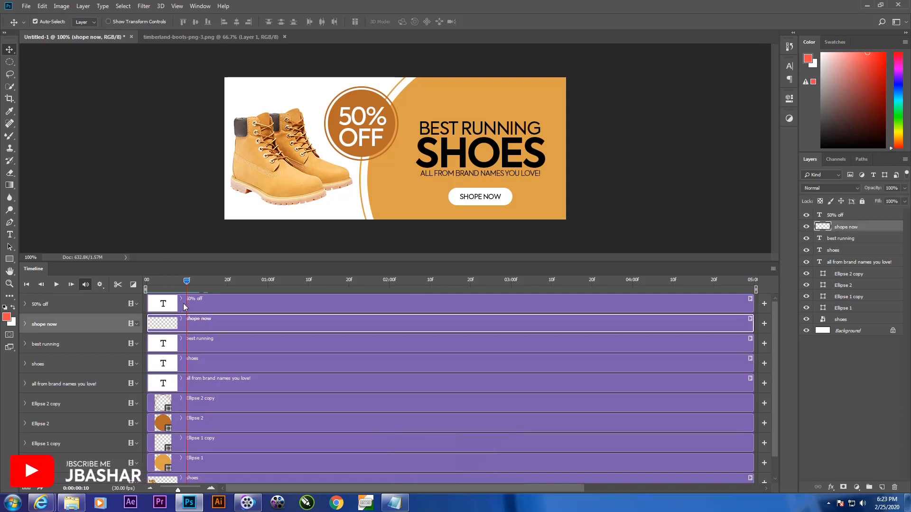
pyautogui.click(192, 326)
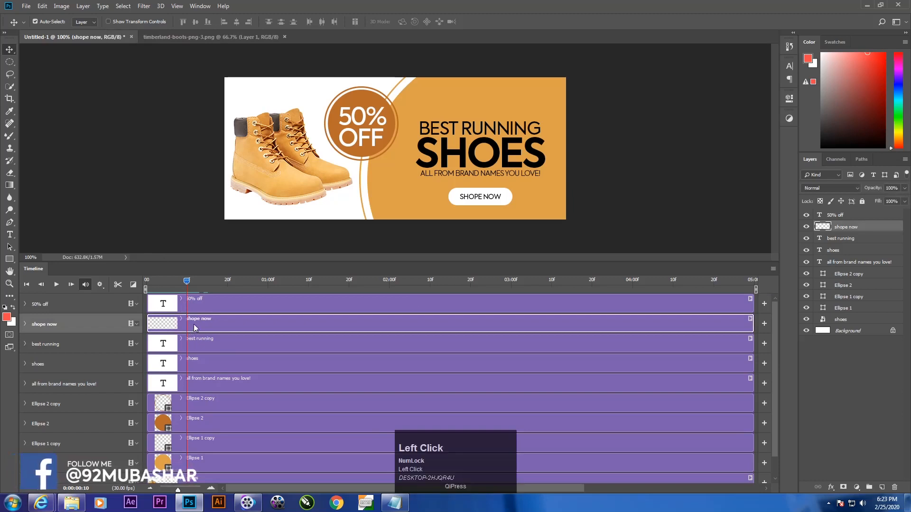
pyautogui.click(117, 286)
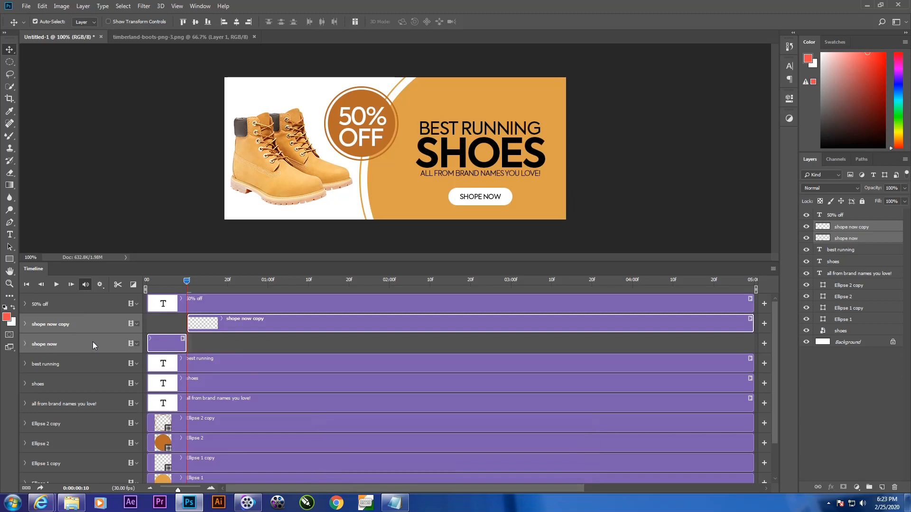
pyautogui.hotkey('ctrl', 'z')
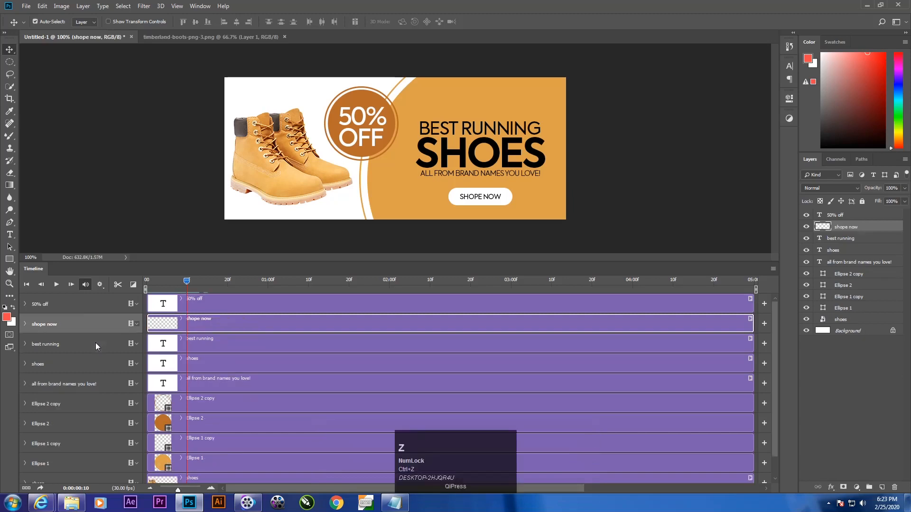
pyautogui.click(865, 377)
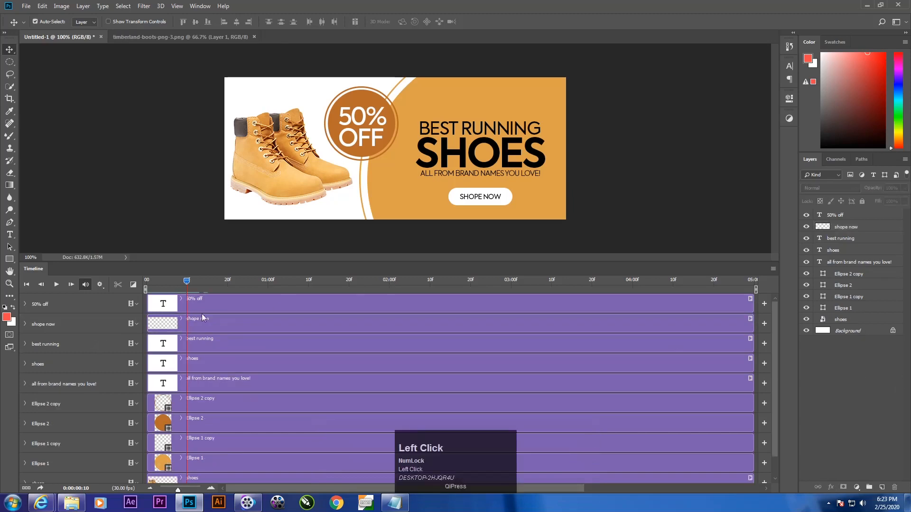
# Step: Split the shope now clip at frame 10 and delete the piece before the playhead
pyautogui.click(192, 330)
pyautogui.click(118, 285)
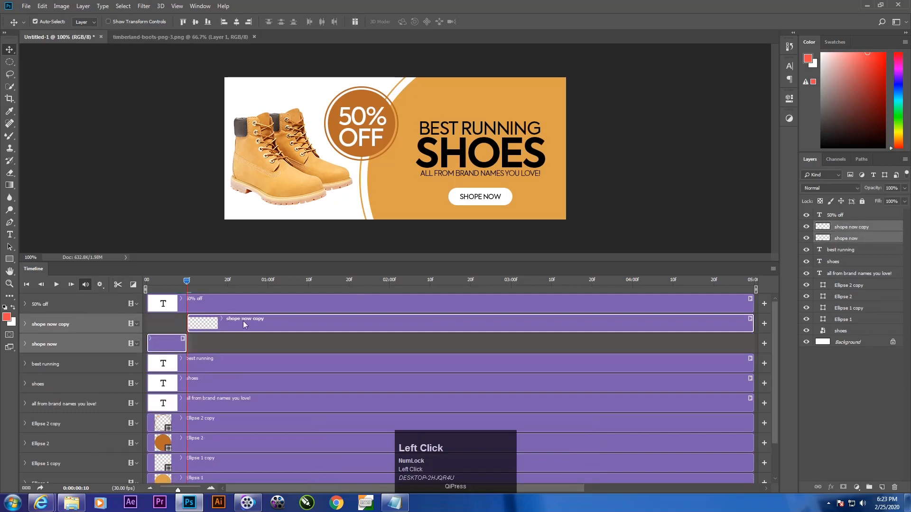
pyautogui.click(170, 339)
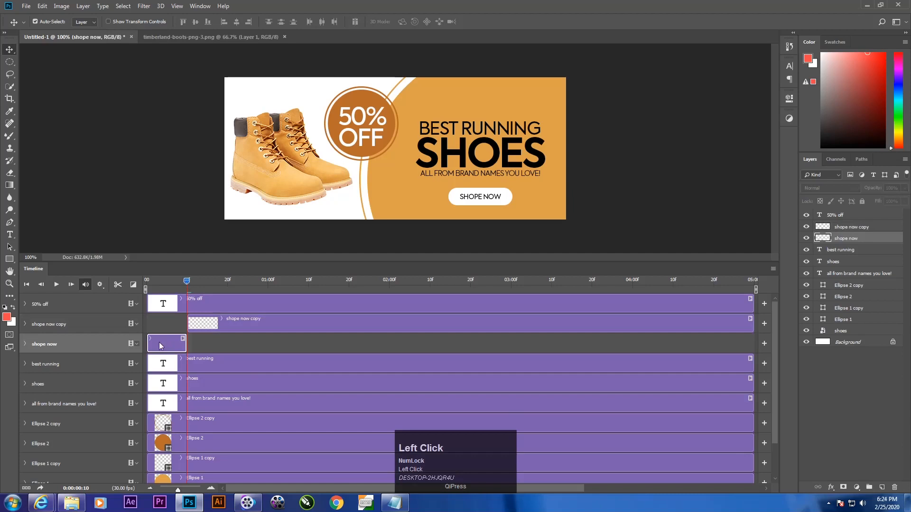
pyautogui.press('Delete')
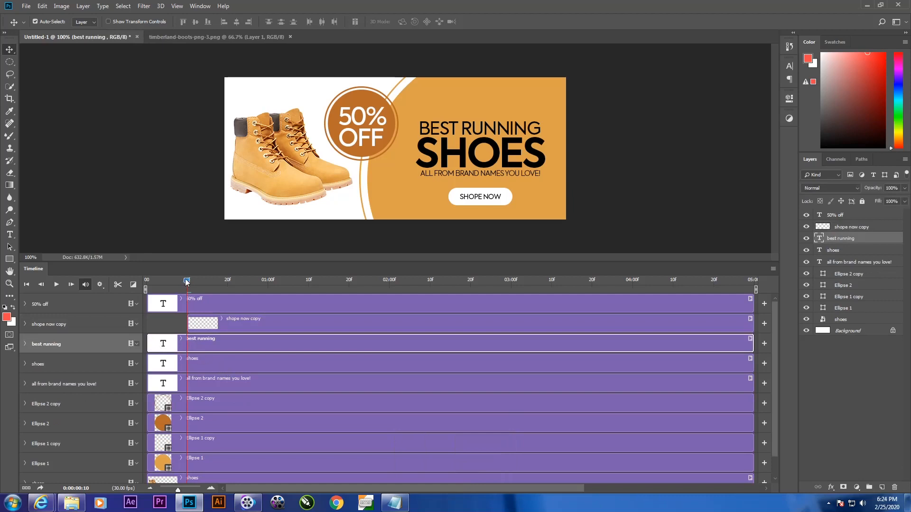
# Step: Split the remaining shope now clip at frame 20 and at 01:00, and delete the piece between those cuts
pyautogui.moveTo(185, 278); pyautogui.dragTo(227, 293)
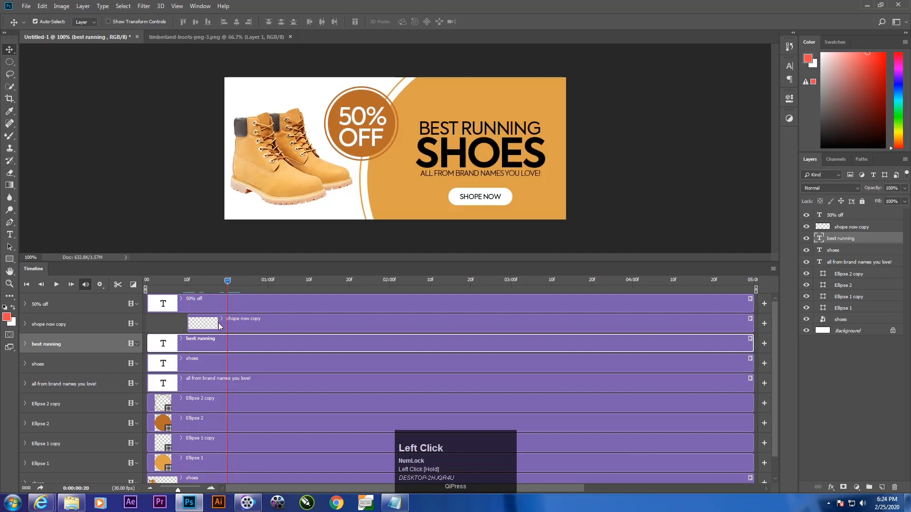
pyautogui.click(237, 330)
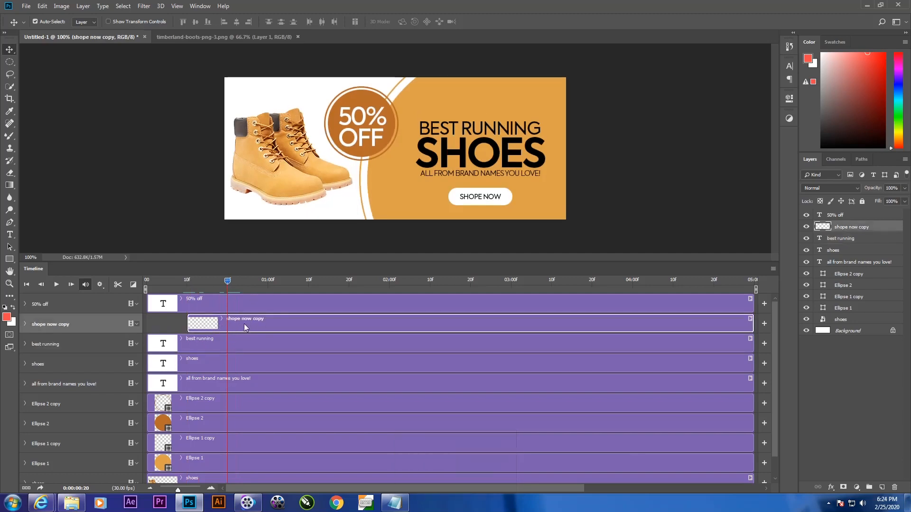
pyautogui.click(119, 286)
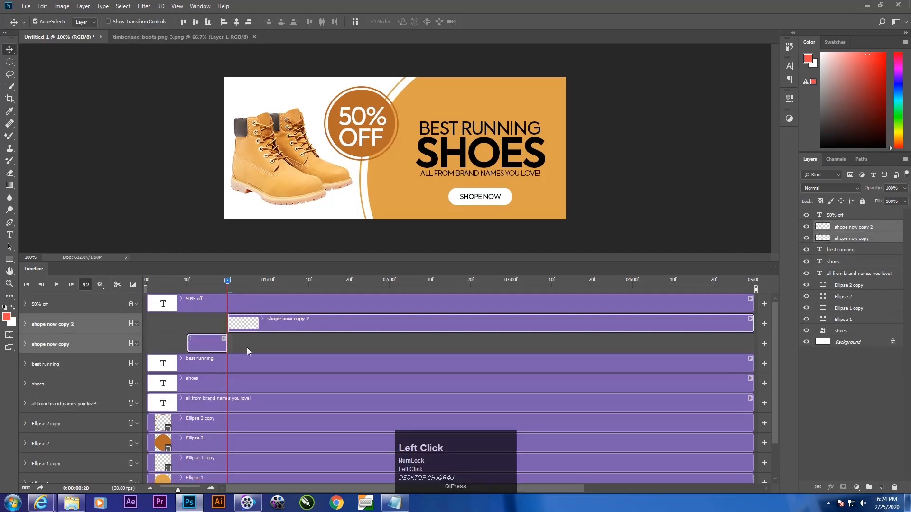
pyautogui.moveTo(224, 278); pyautogui.dragTo(269, 289)
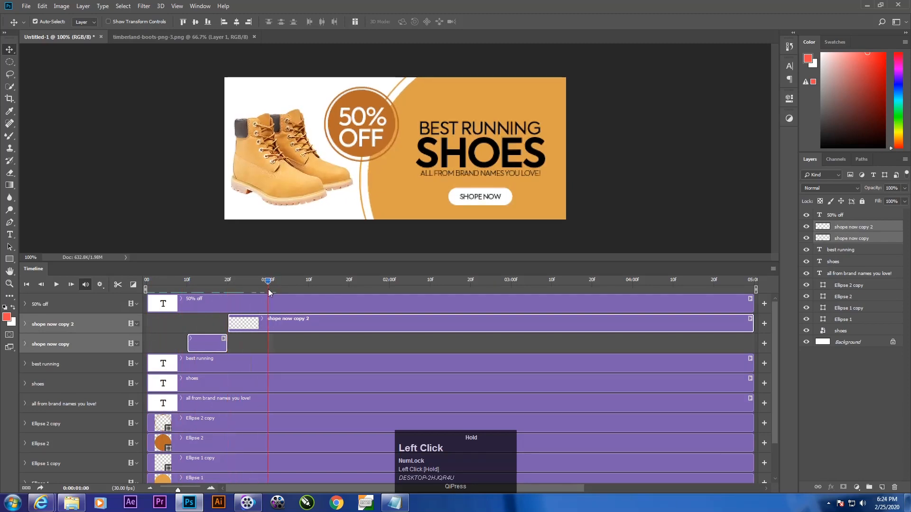
pyautogui.click(262, 318)
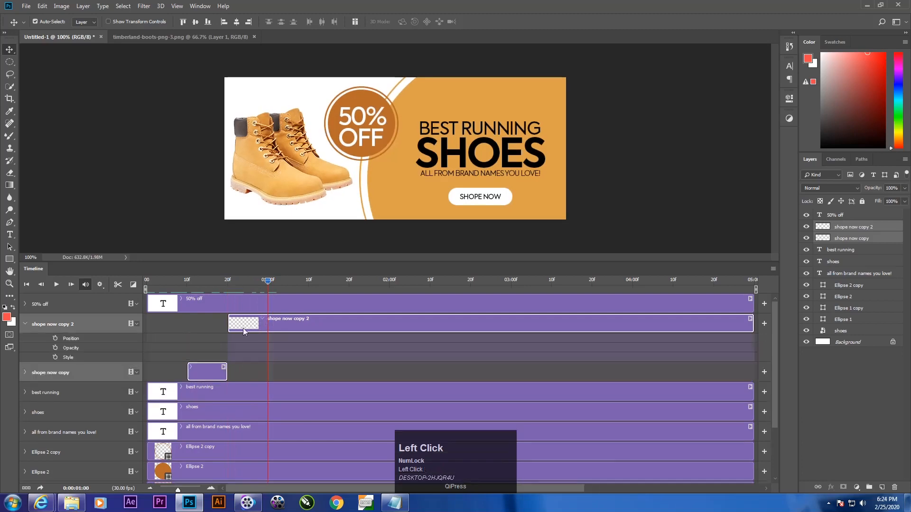
pyautogui.click(117, 284)
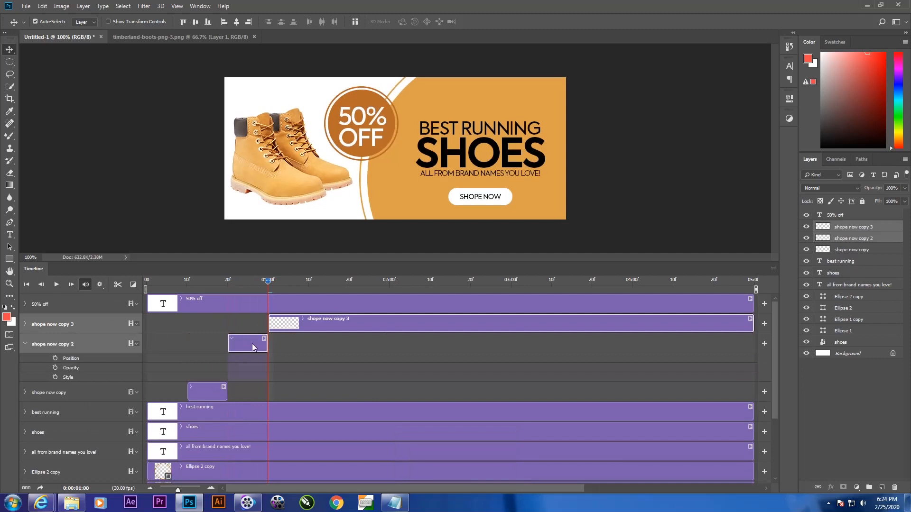
pyautogui.press('Delete')
# Step: Move the shope now clip starting at 01:00 onto the earlier piece's track and split it at 01:10
pyautogui.moveTo(315, 323); pyautogui.dragTo(318, 345)
pyautogui.moveTo(260, 282); pyautogui.dragTo(311, 323)
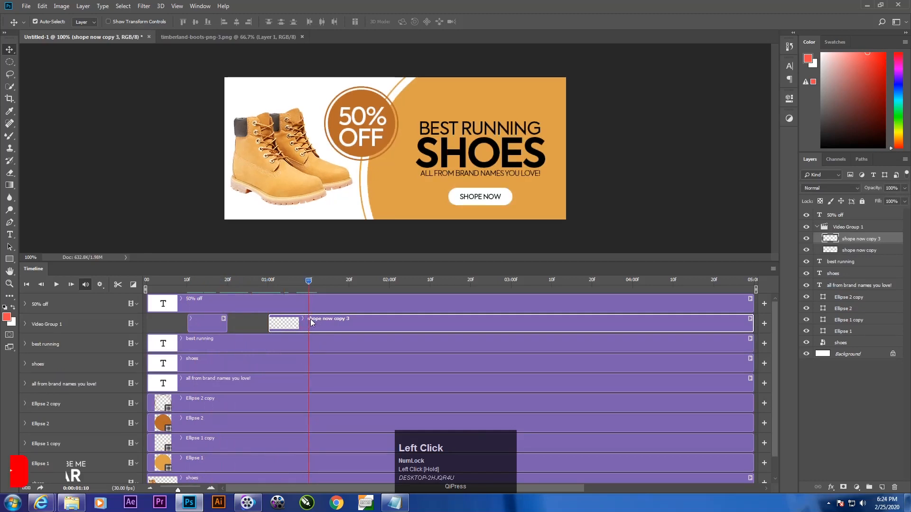
pyautogui.click(314, 326)
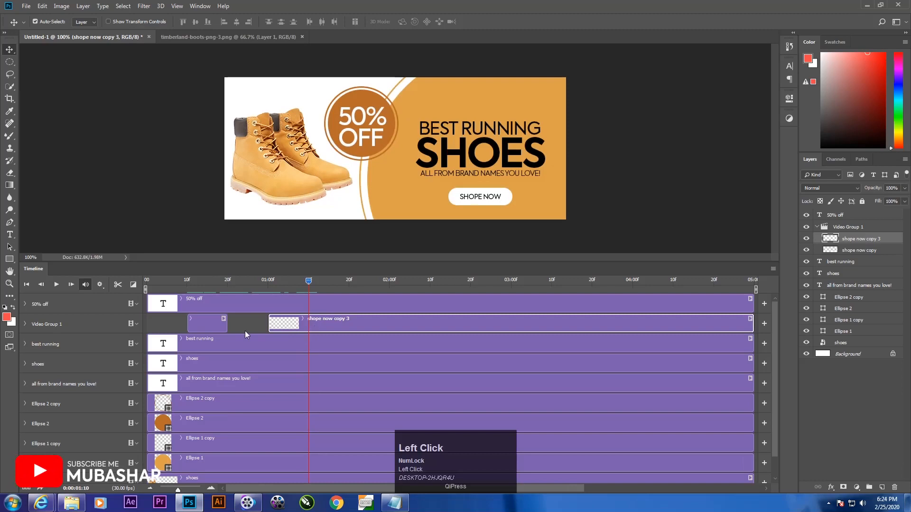
pyautogui.click(118, 284)
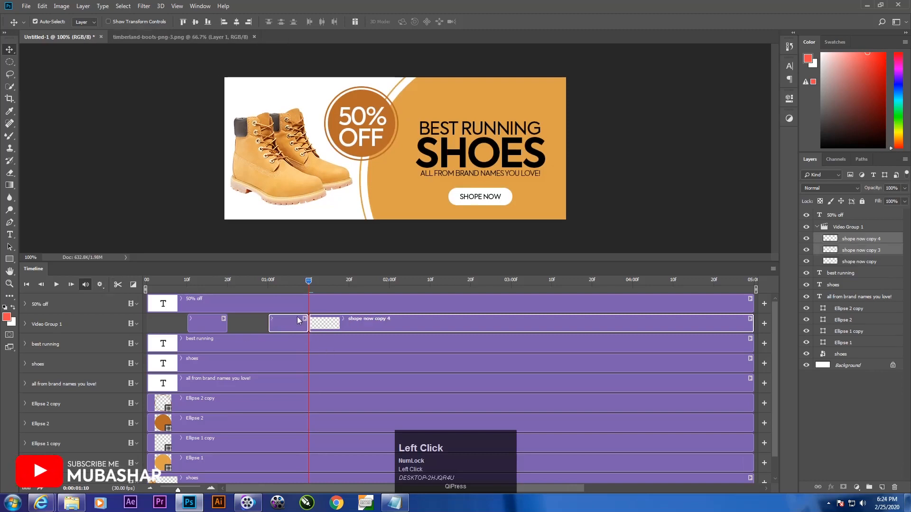